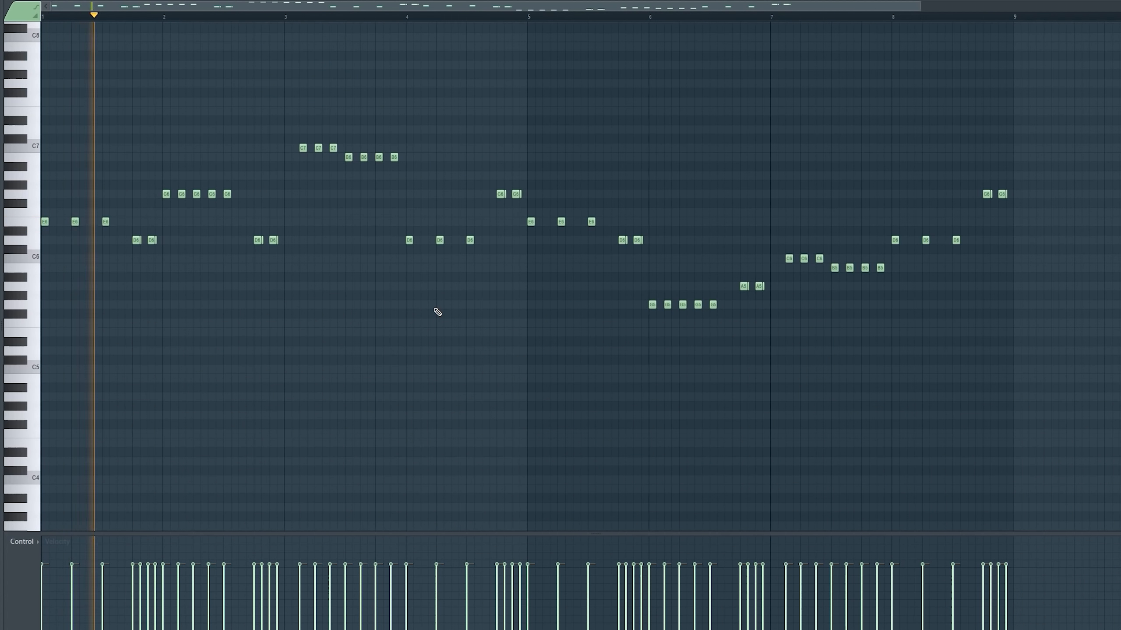
Review the melody notes in the piano roll during playback and stop the playback.
scroll(435, 311, up, 1)
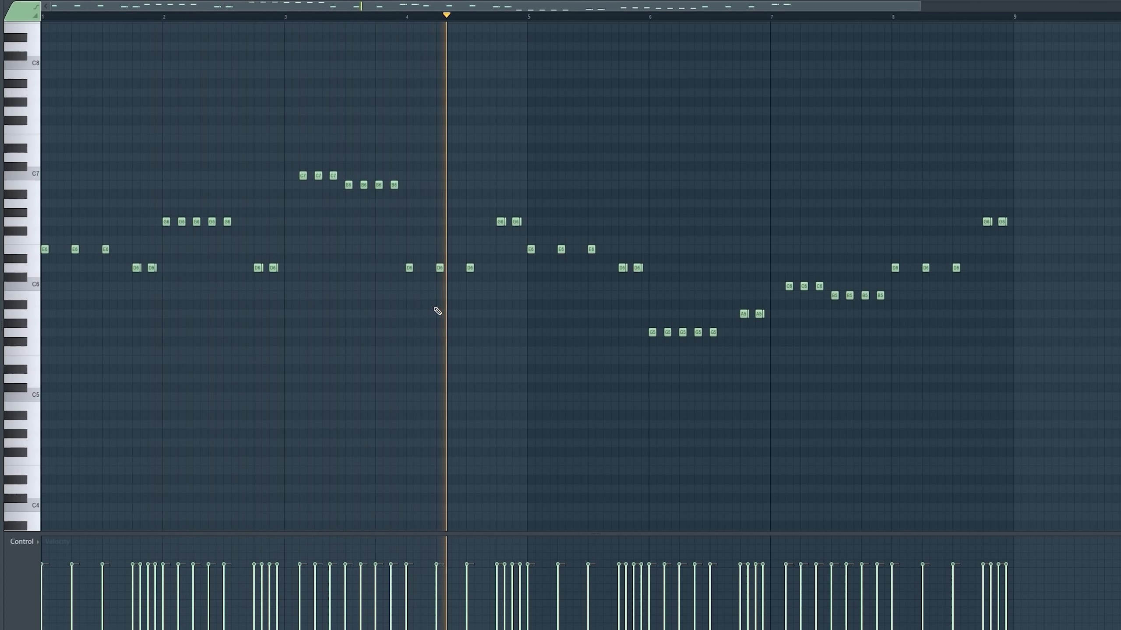
key(space)
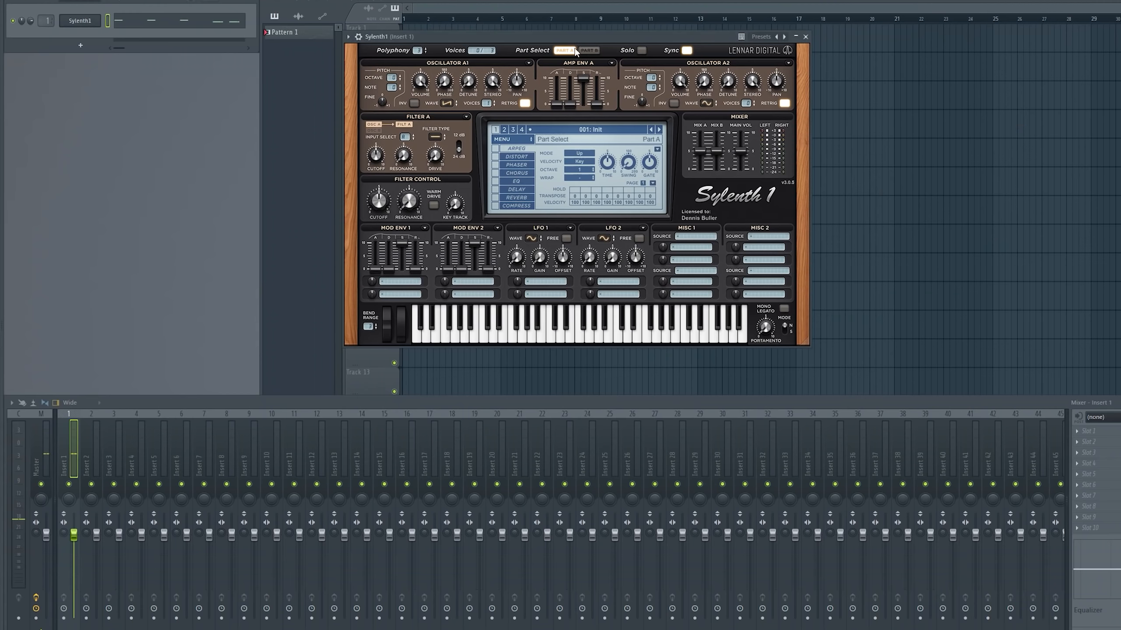
Give Sylenth1's oscillators A1 and A2 the Saw waveform with additional voices.
drag(590, 37, 594, 55)
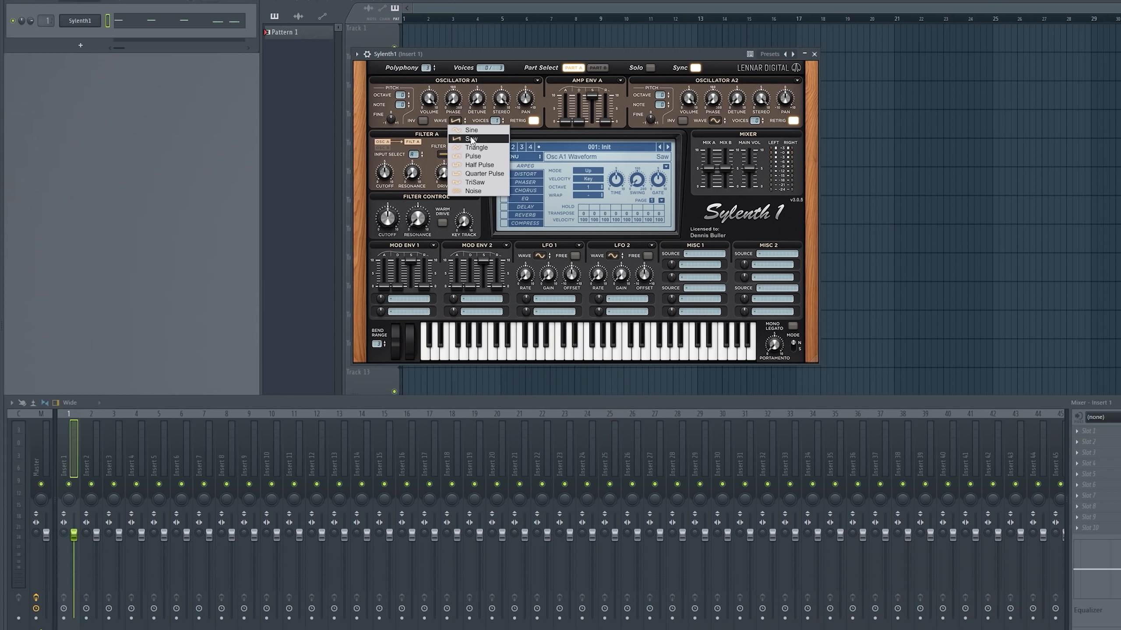
click(482, 133)
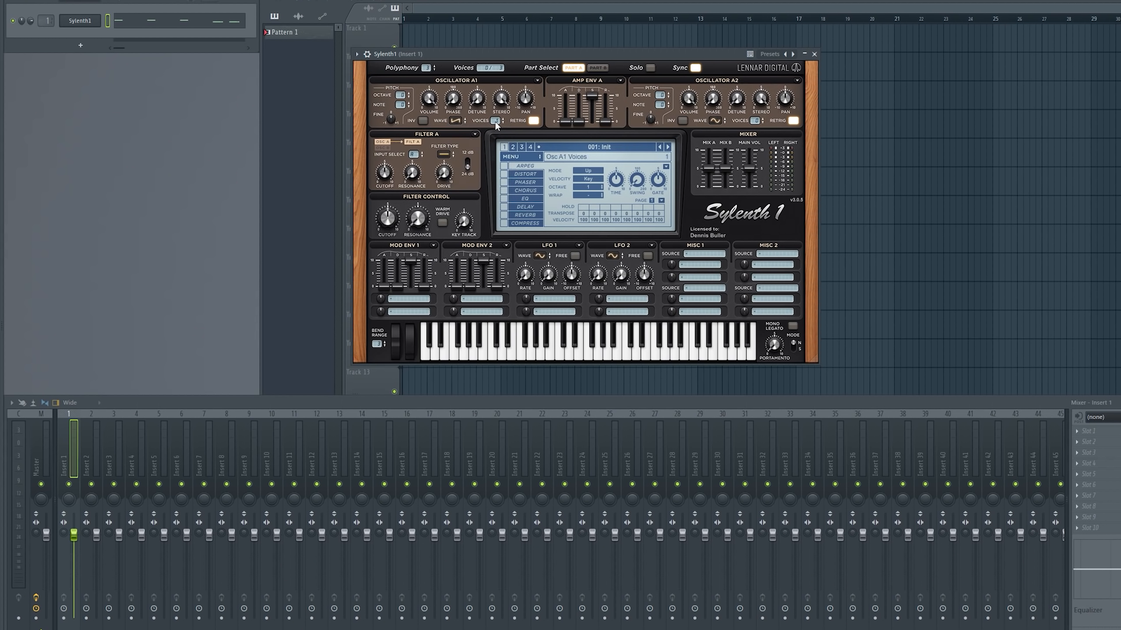
click(715, 121)
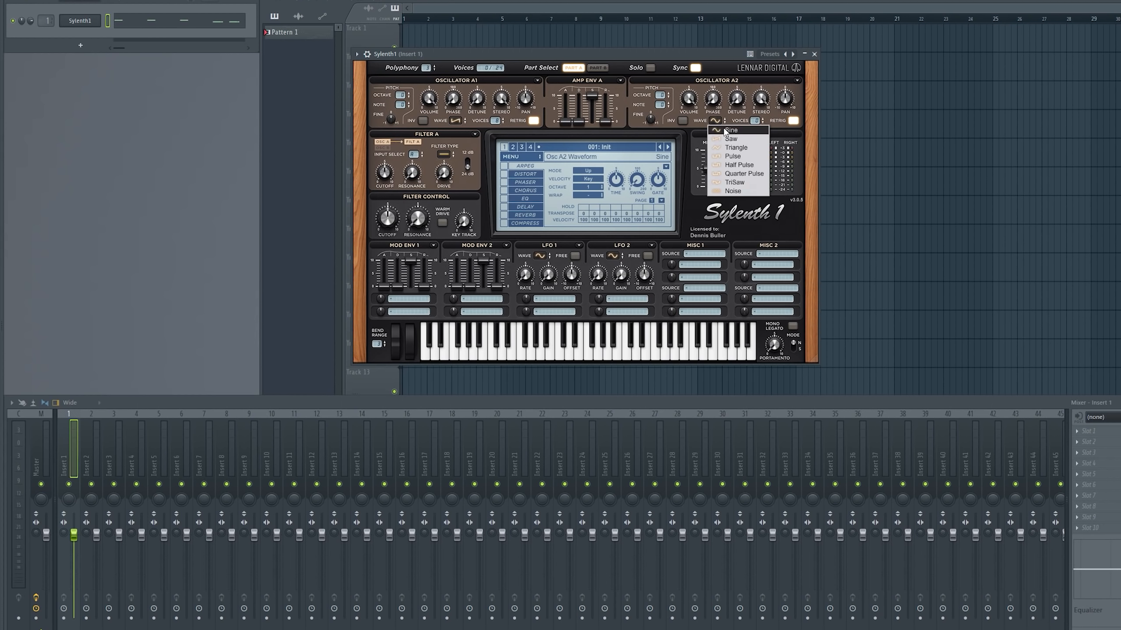
click(729, 142)
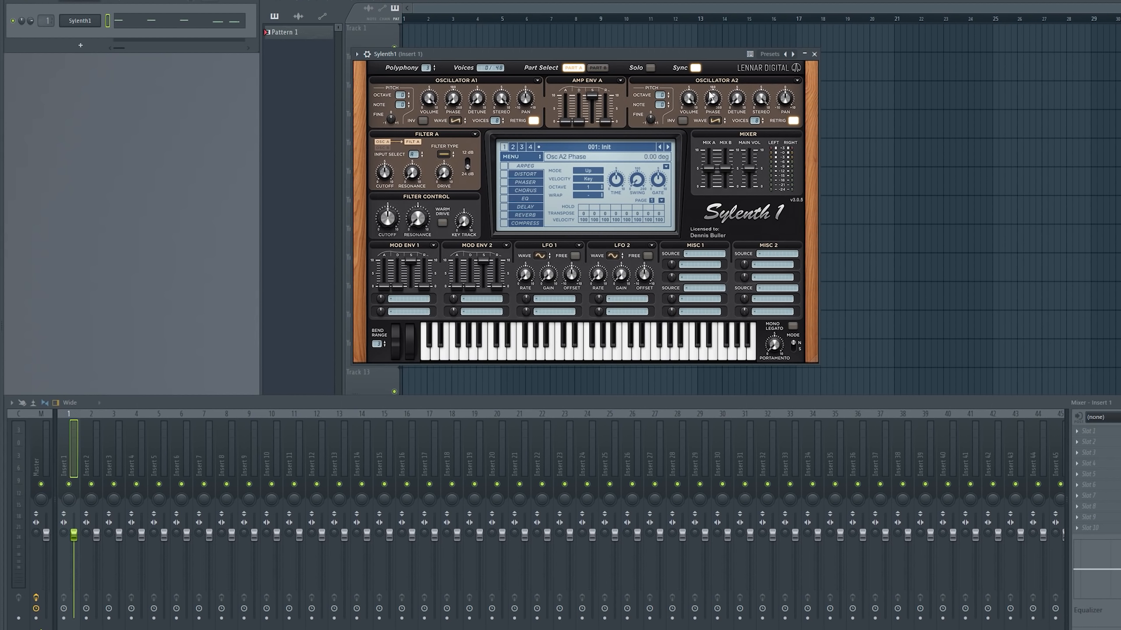
Enable mono legato and set the portamento time to about 175 ms while auditioning the pattern.
click(720, 342)
drag(779, 355, 779, 336)
key(space)
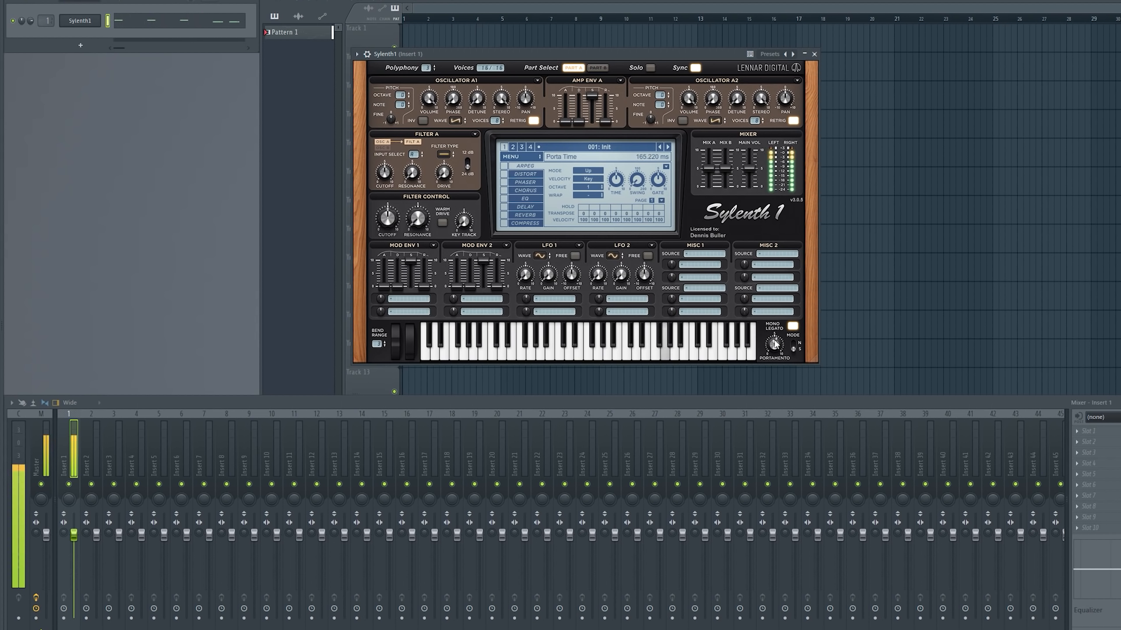
drag(776, 345, 762, 331)
key(space)
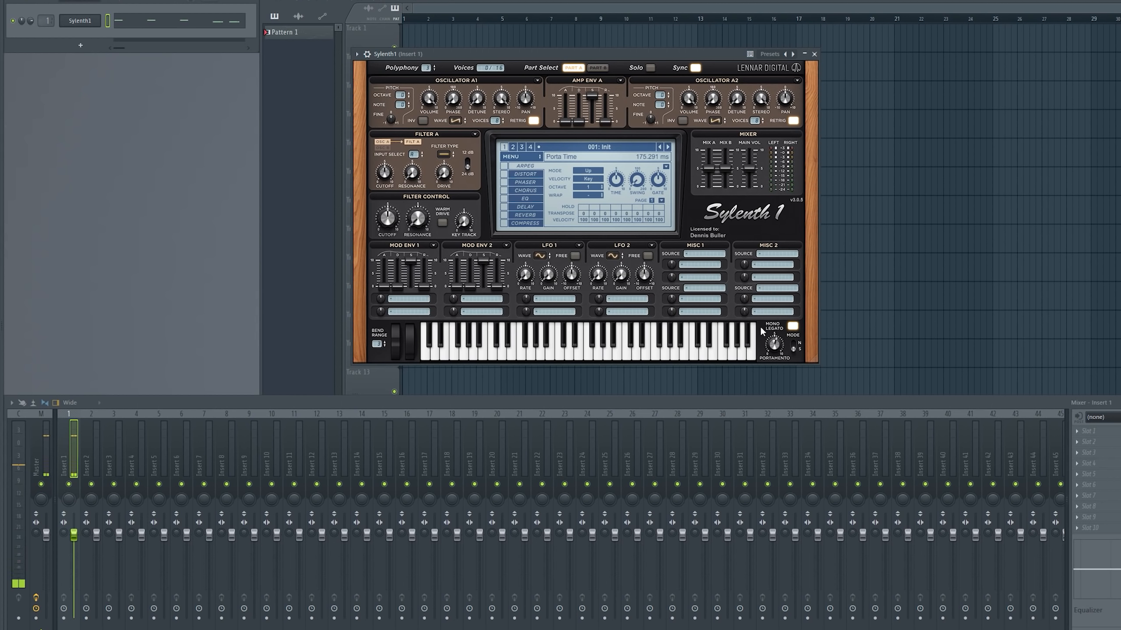
Switch filter A to low-pass and lower the filter control cutoff while the pattern plays.
click(443, 155)
click(451, 172)
key(space)
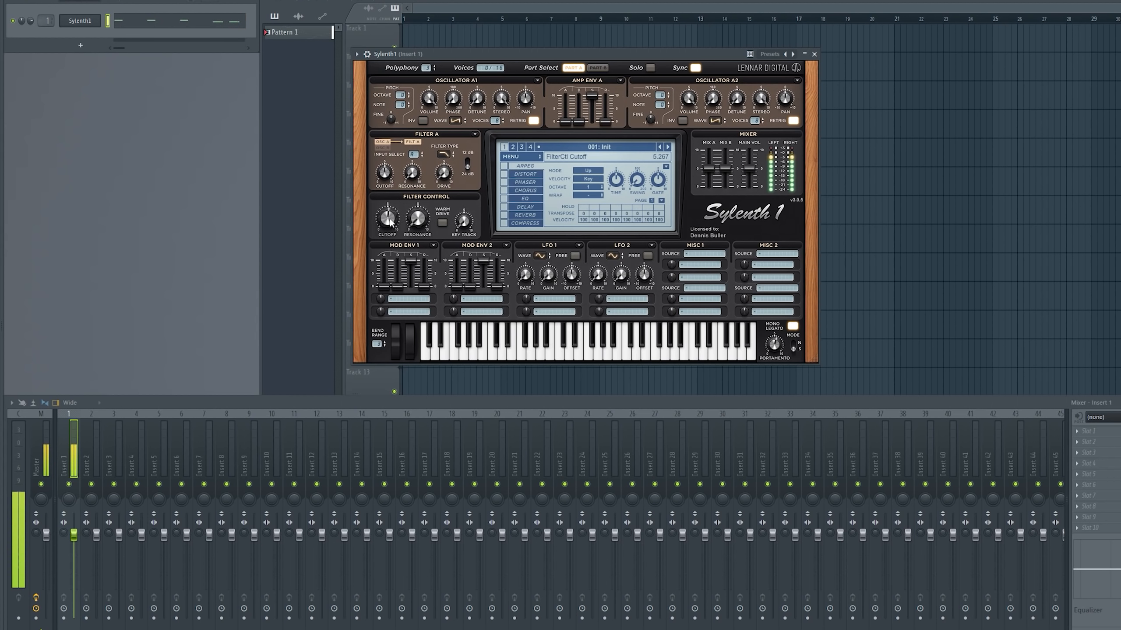
drag(392, 218, 397, 217)
Route modulation envelope 1 to Cutoff A and B with an amount of about 8.3.
click(399, 300)
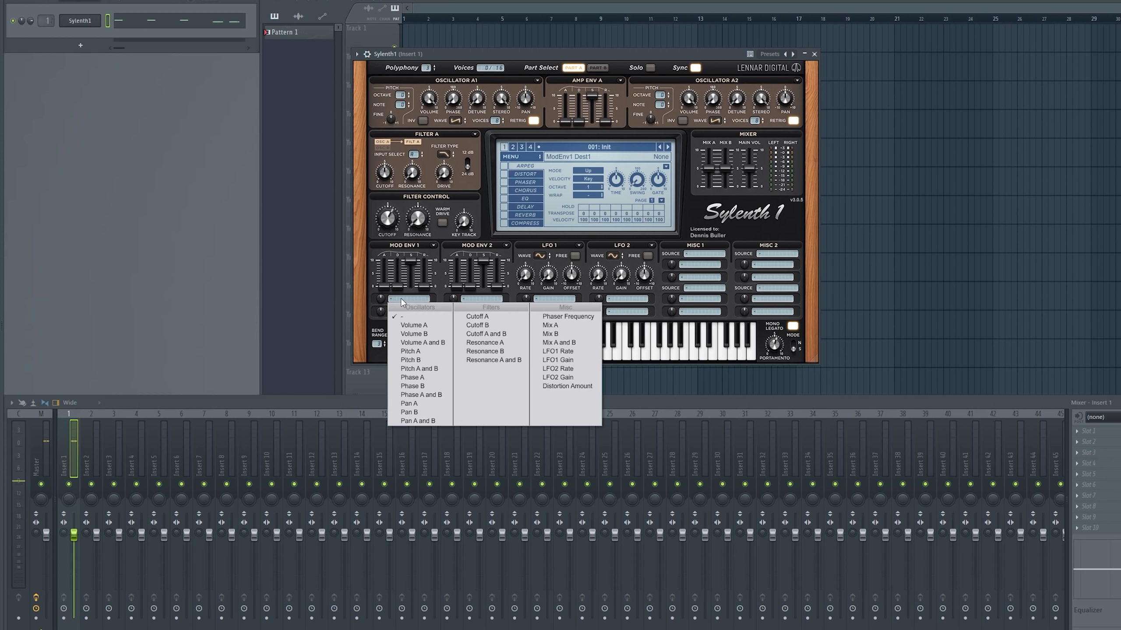
click(501, 338)
drag(383, 302, 382, 299)
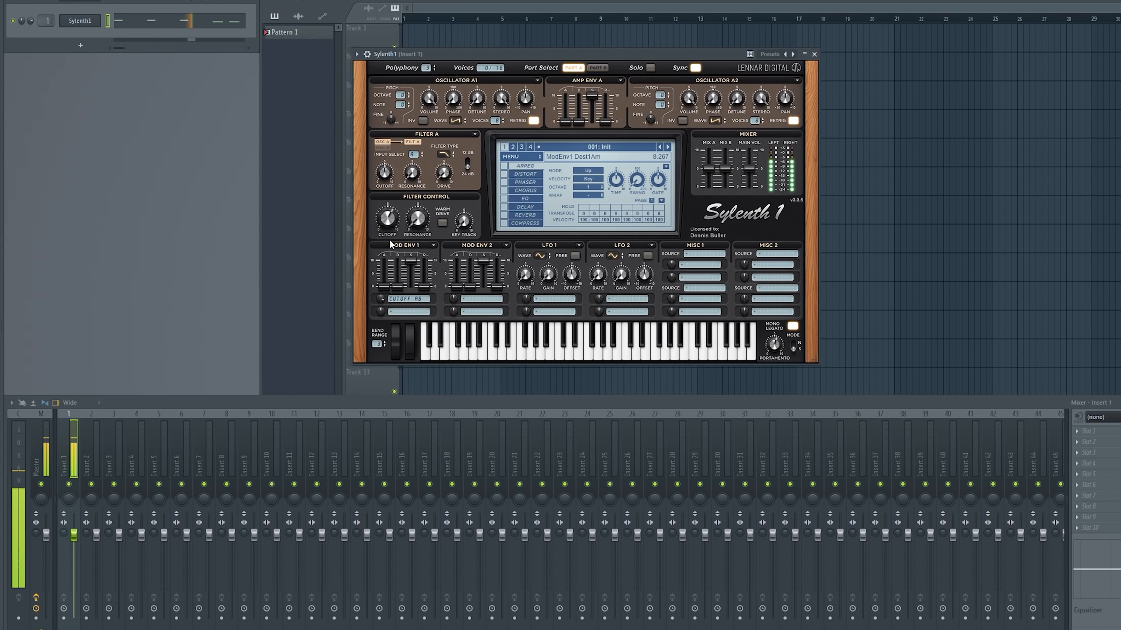
Shape modulation envelope 1 with a shorter decay and a sustain of about 3.2, and set the filter control cutoff to about 1.6.
drag(390, 244, 393, 227)
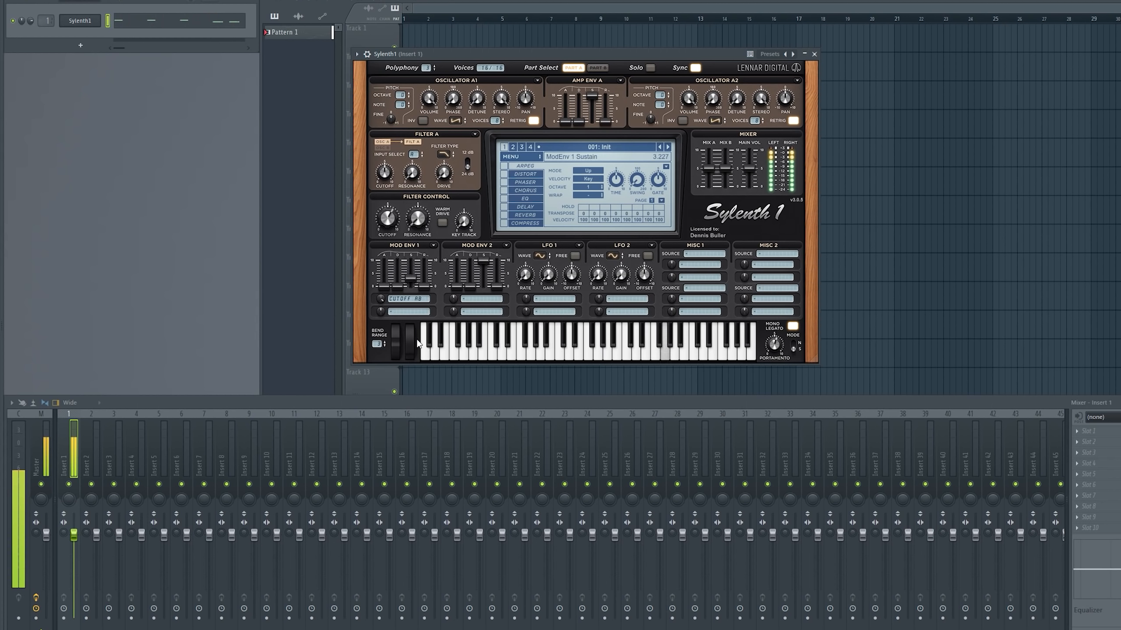
drag(427, 286, 397, 241)
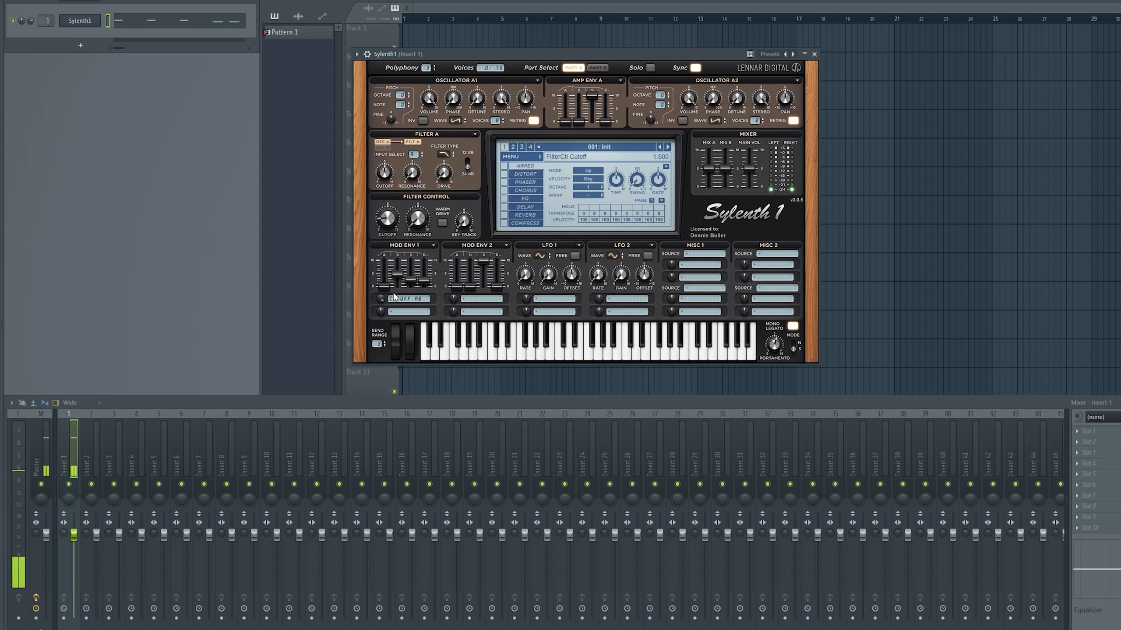
drag(394, 300, 390, 309)
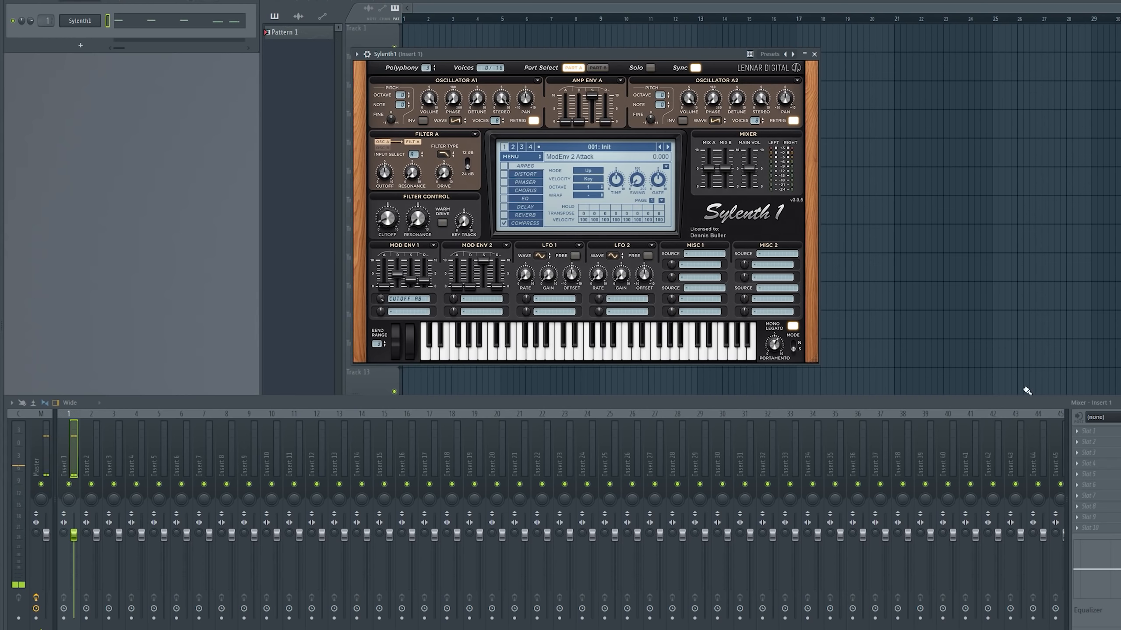
Load Fruity Reeverb 2 into slot 5 of Insert 1 and audition the pattern with it.
click(1081, 474)
click(950, 131)
key(space)
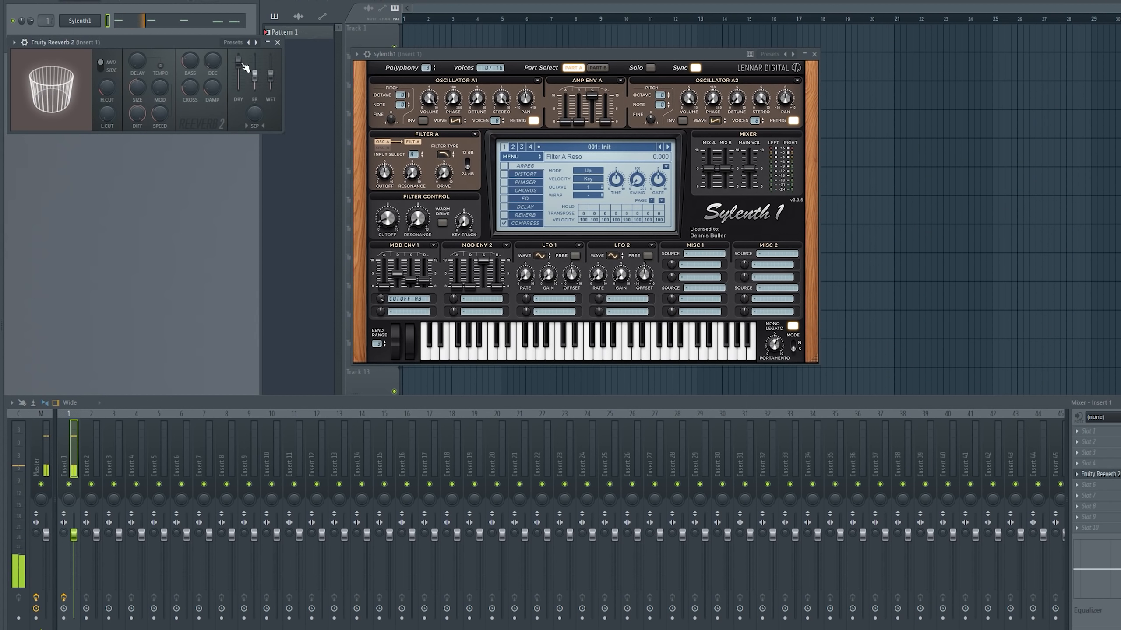
drag(197, 47, 246, 172)
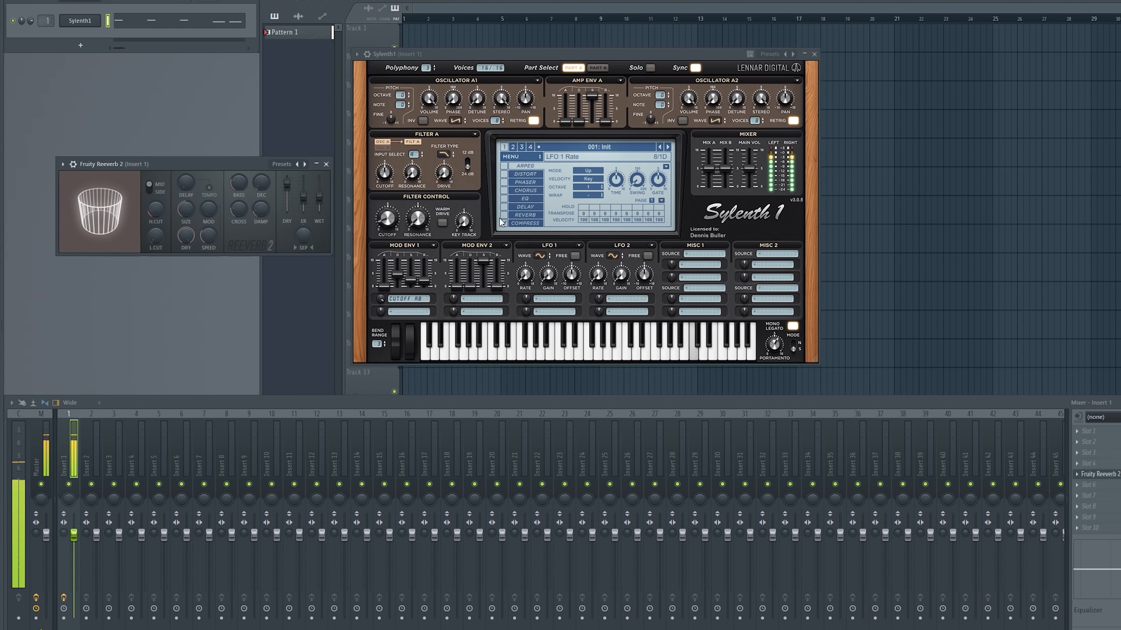
Turn on Sylenth1's EQ effect and close the Fruity Reeverb 2 window.
click(503, 198)
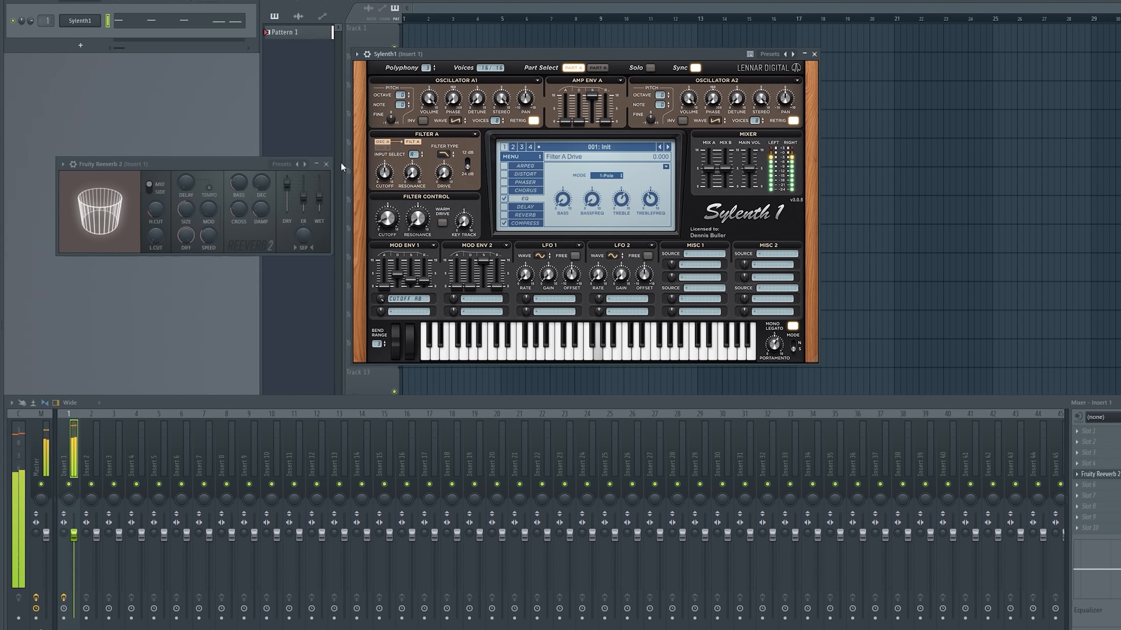
click(326, 163)
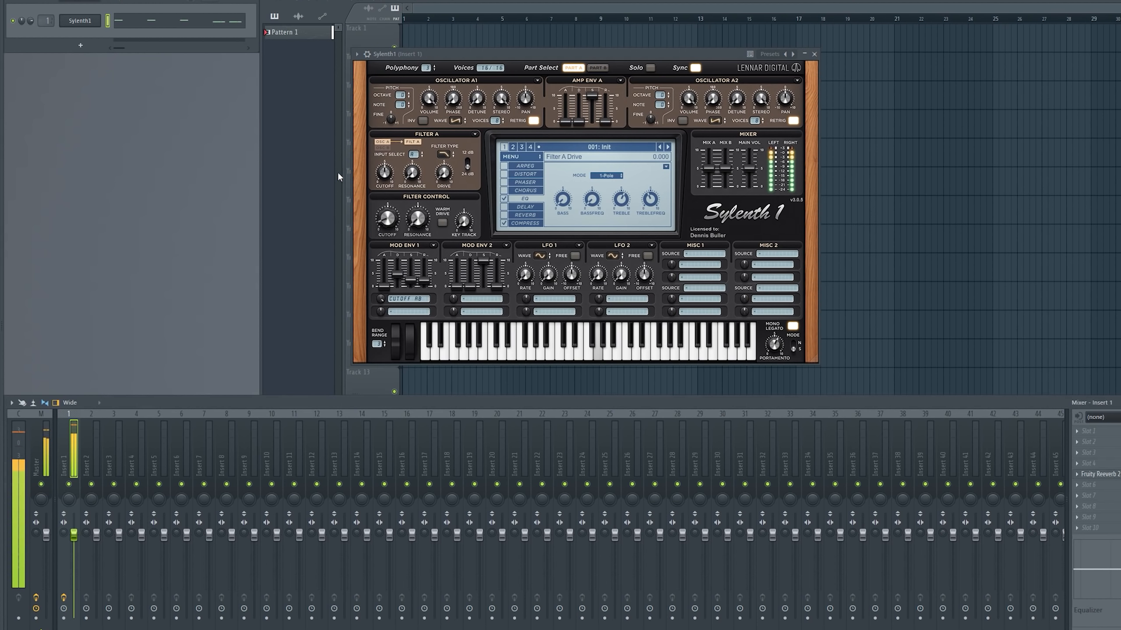
Load Kickstart into slot 10 of Insert 1 at 100% mix and close its window.
click(1079, 530)
click(933, 466)
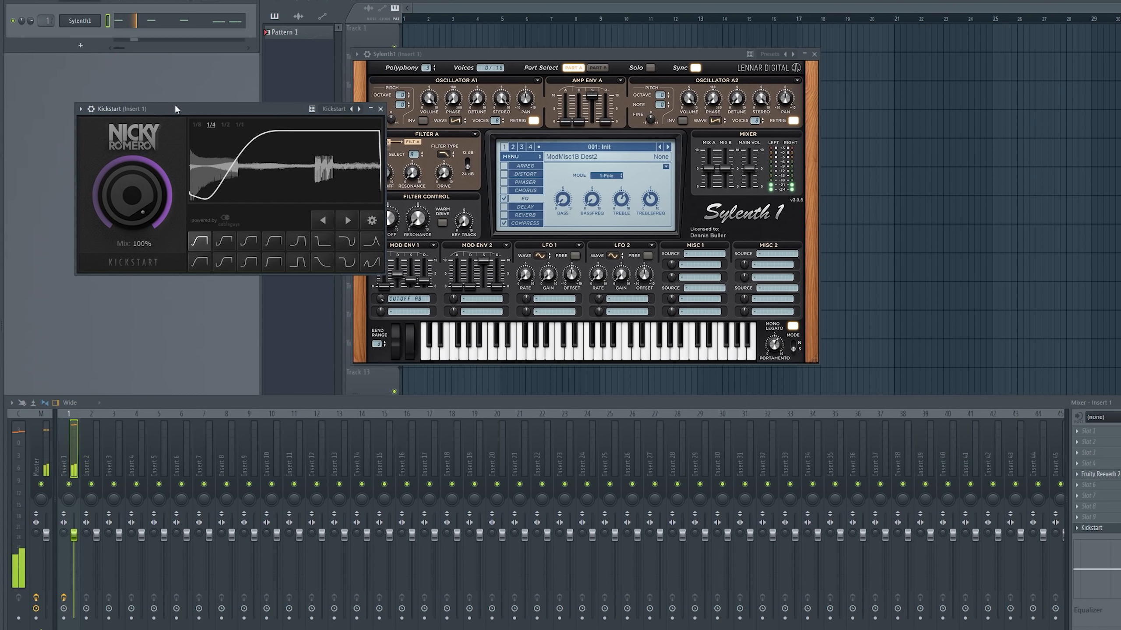
click(381, 109)
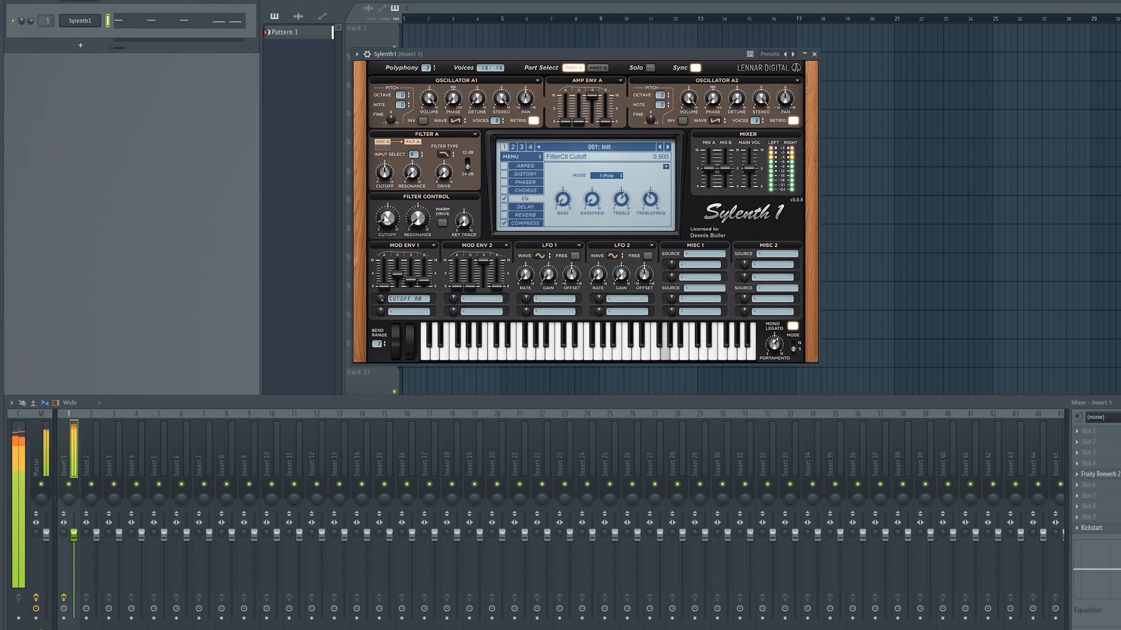
Lower the filter control cutoff to about 0.63 and enable the chorus with a dry/wet of about 15.7%.
drag(380, 202, 381, 207)
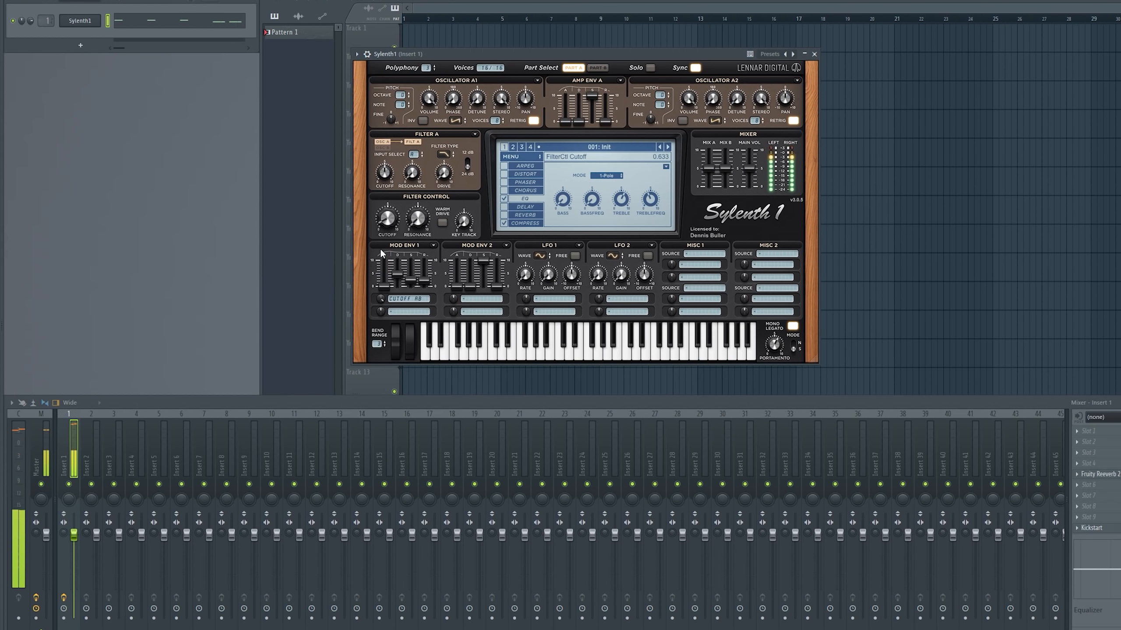
click(503, 190)
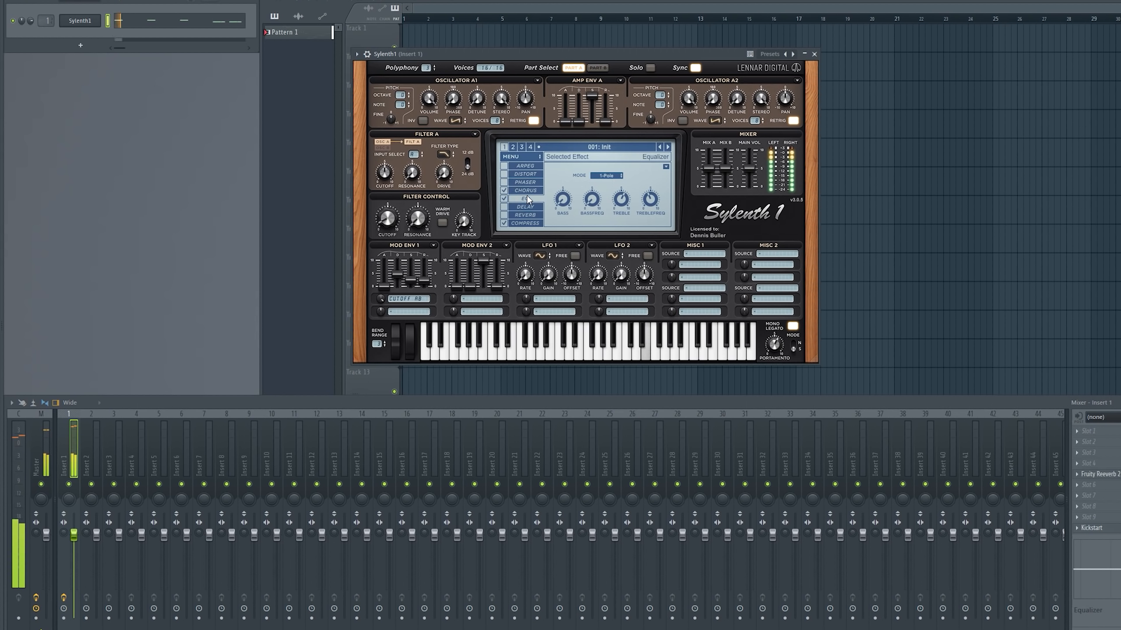
click(525, 191)
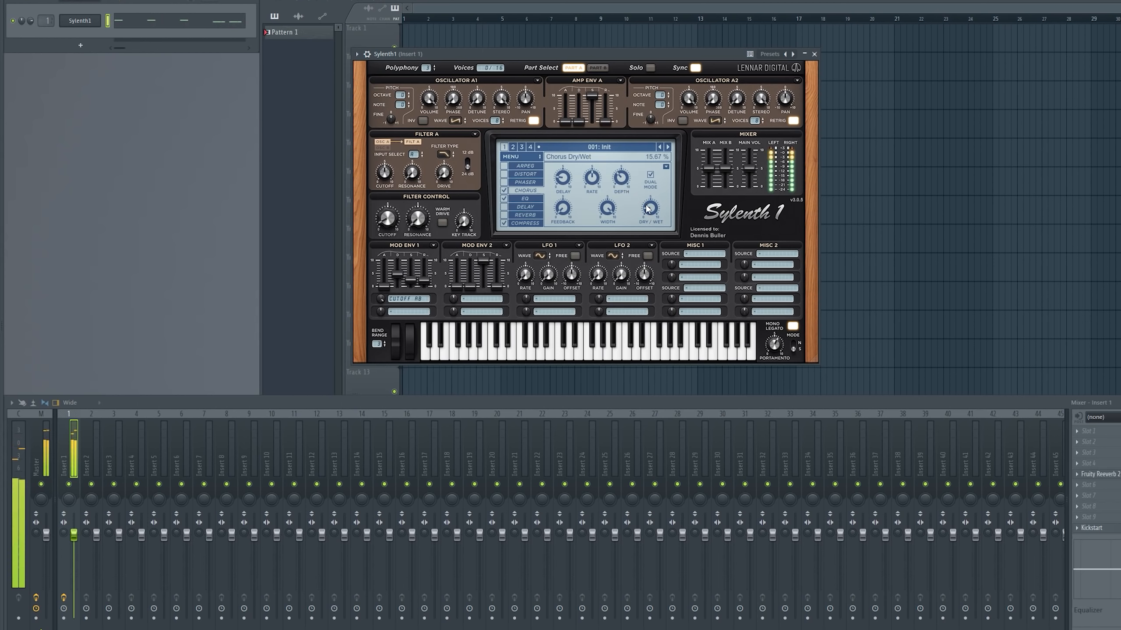
Enable Sylenth1's distortion with the OverDrive type and fine-tune its amount.
click(514, 175)
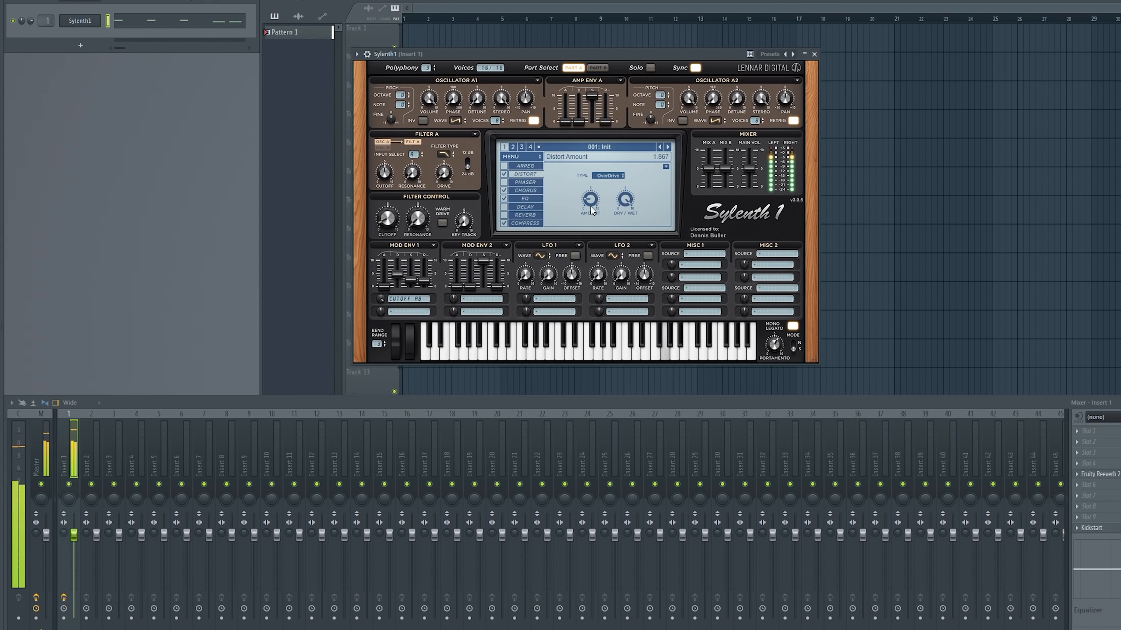
drag(591, 211, 592, 204)
drag(591, 193, 591, 196)
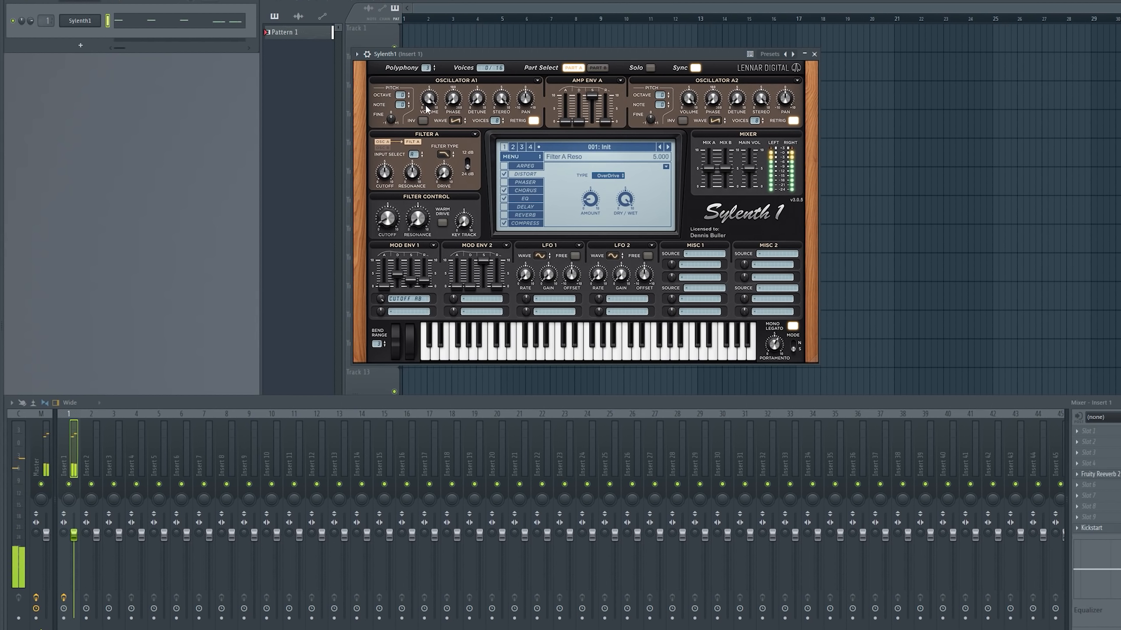
Set filter A's resonance to about 2.5 and fine-tune the filter control cutoff around 1.1.
drag(427, 108, 427, 138)
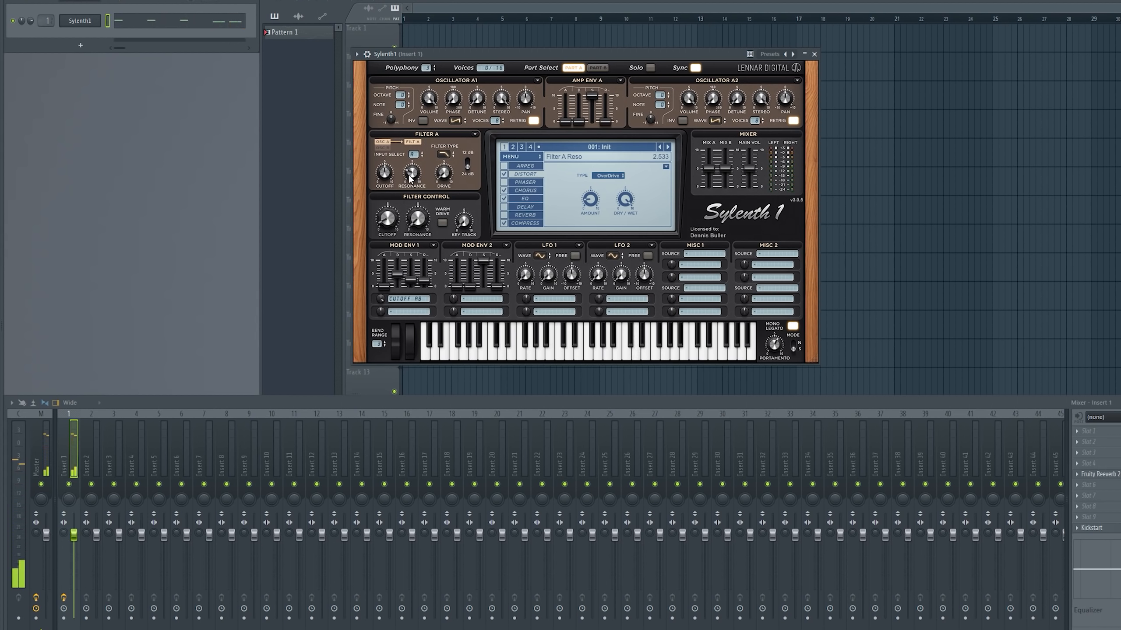
drag(390, 197, 390, 200)
scroll(386, 173, up, 1)
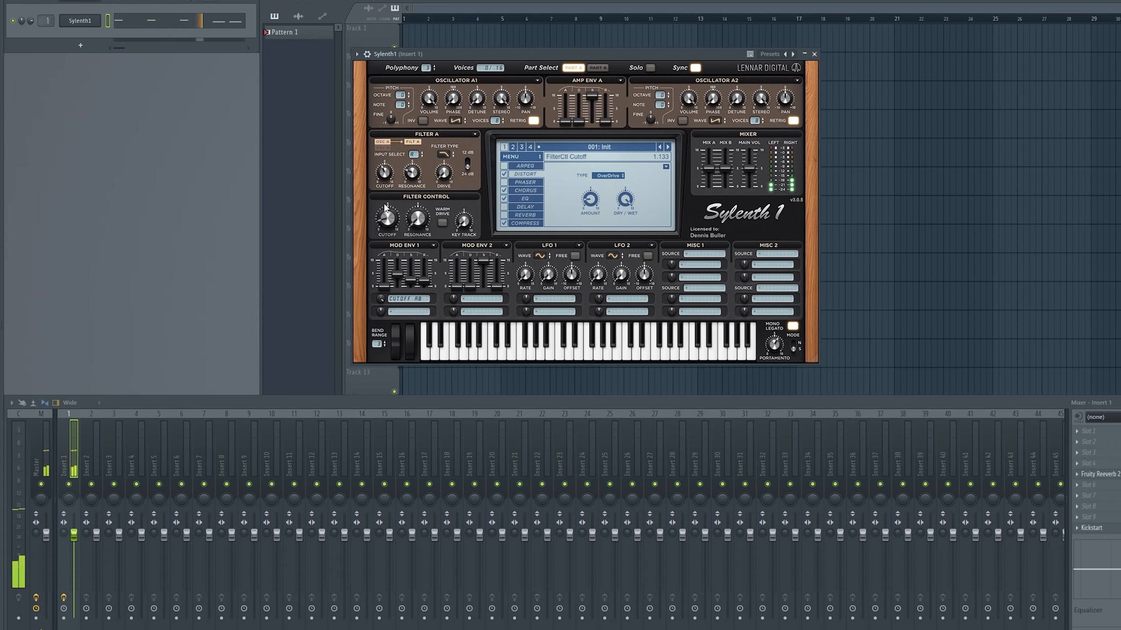
drag(385, 223, 384, 215)
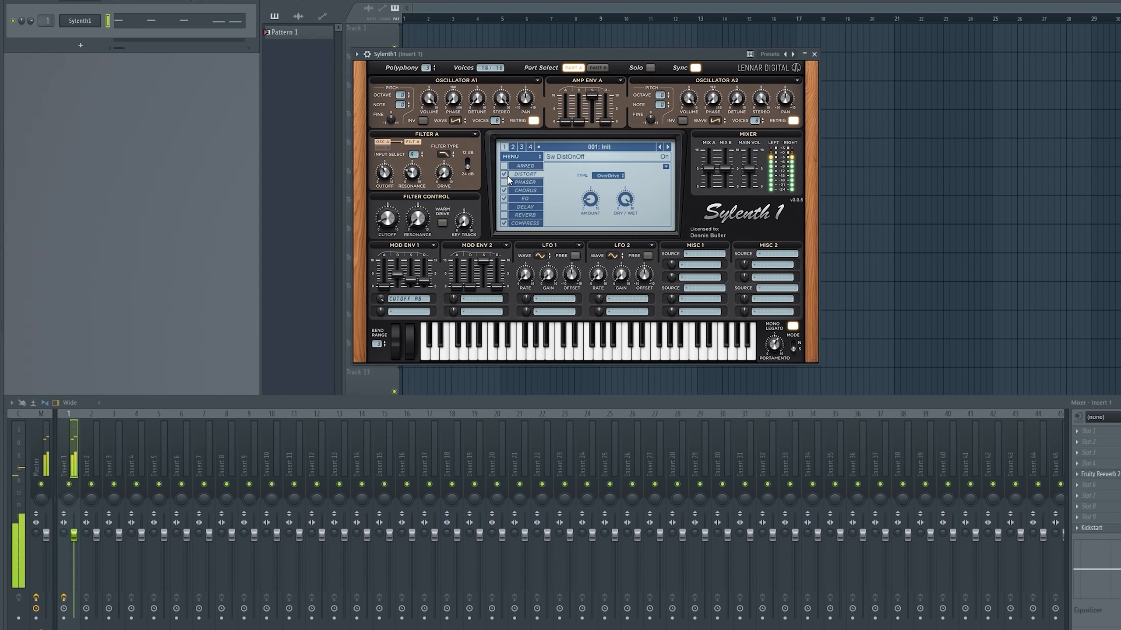
Load Fruity Parametric EQ 2 into slot 1 of Insert 1, turn its lowest band into a low cut, and slightly lower the highest band.
click(1088, 431)
click(1008, 1)
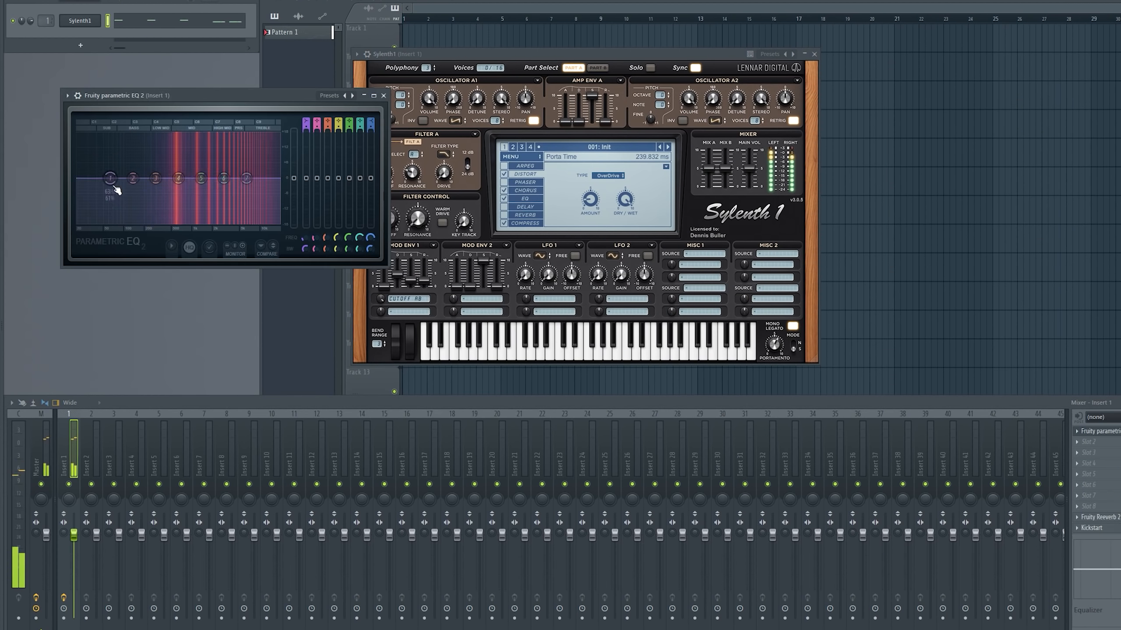
right_click(112, 181)
click(165, 219)
right_click(112, 183)
click(166, 215)
drag(112, 182, 167, 178)
mouse_move(246, 179)
mouse_down()
mouse_move(257, 212)
mouse_move(249, 187)
mouse_up()
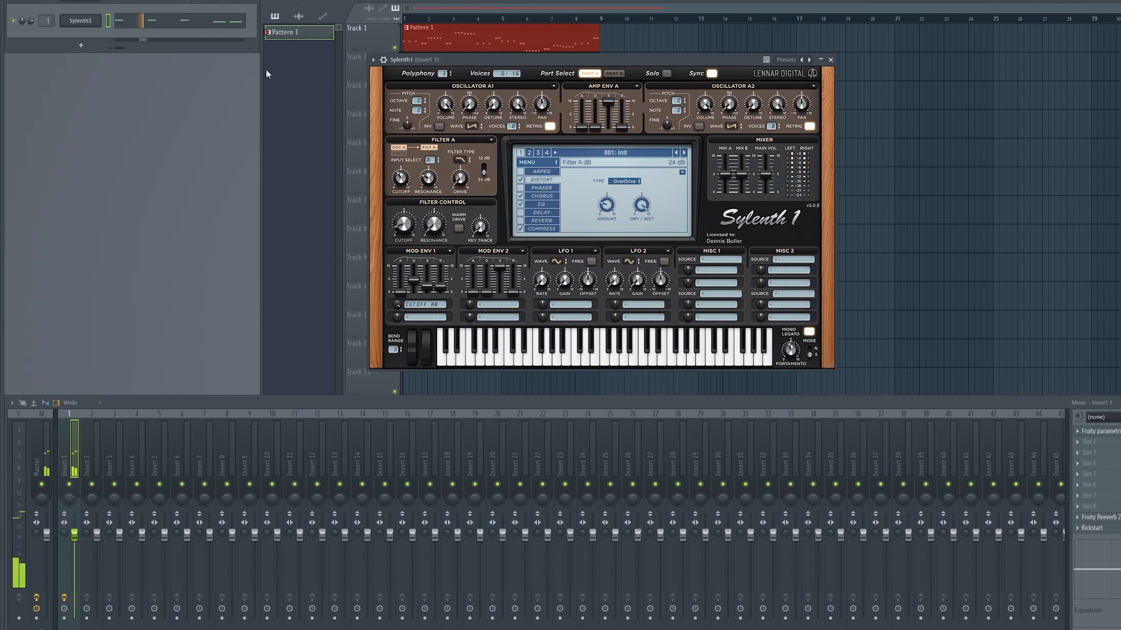
Play the full eight-bar melody of Pattern 1 in the piano roll and follow its notes to the end.
key(F7)
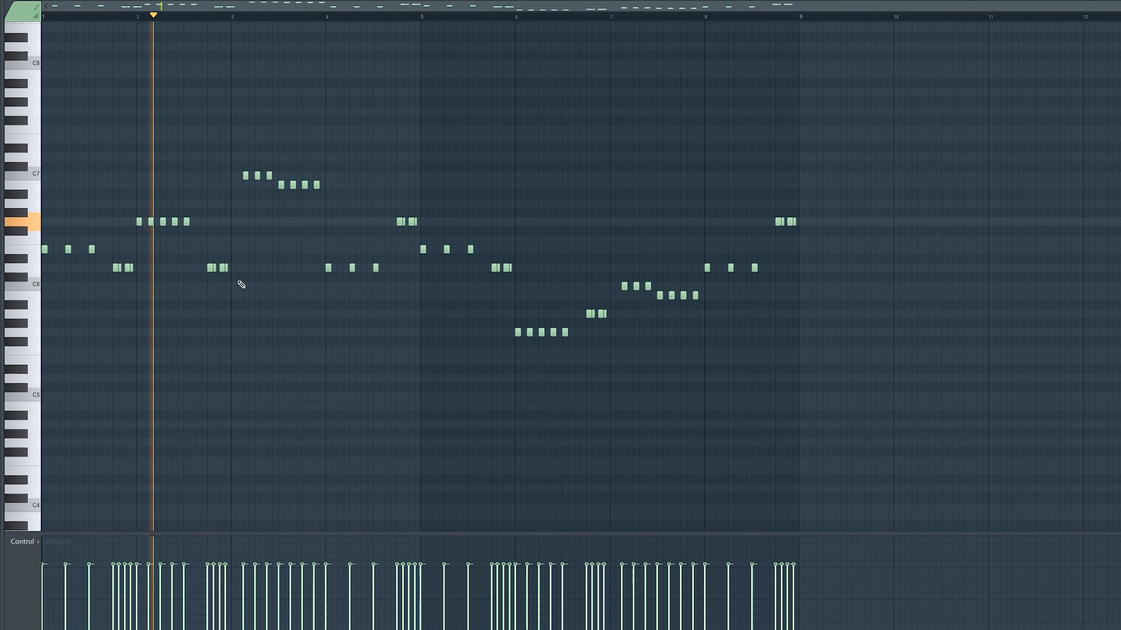
scroll(304, 287, up, 2)
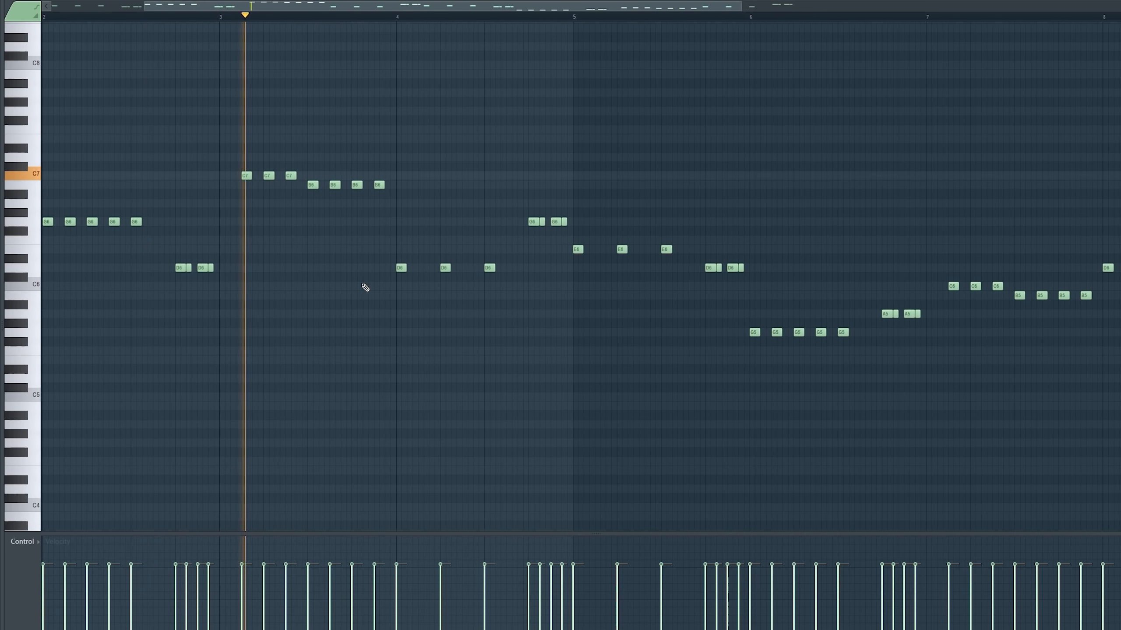
scroll(450, 287, down, 2)
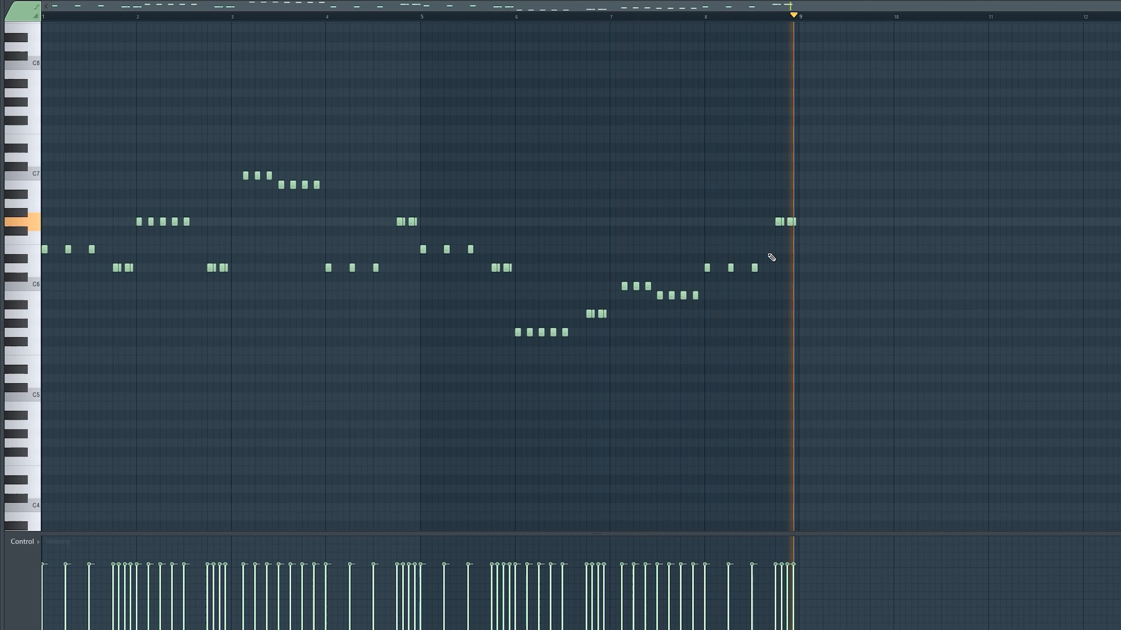
key(space)
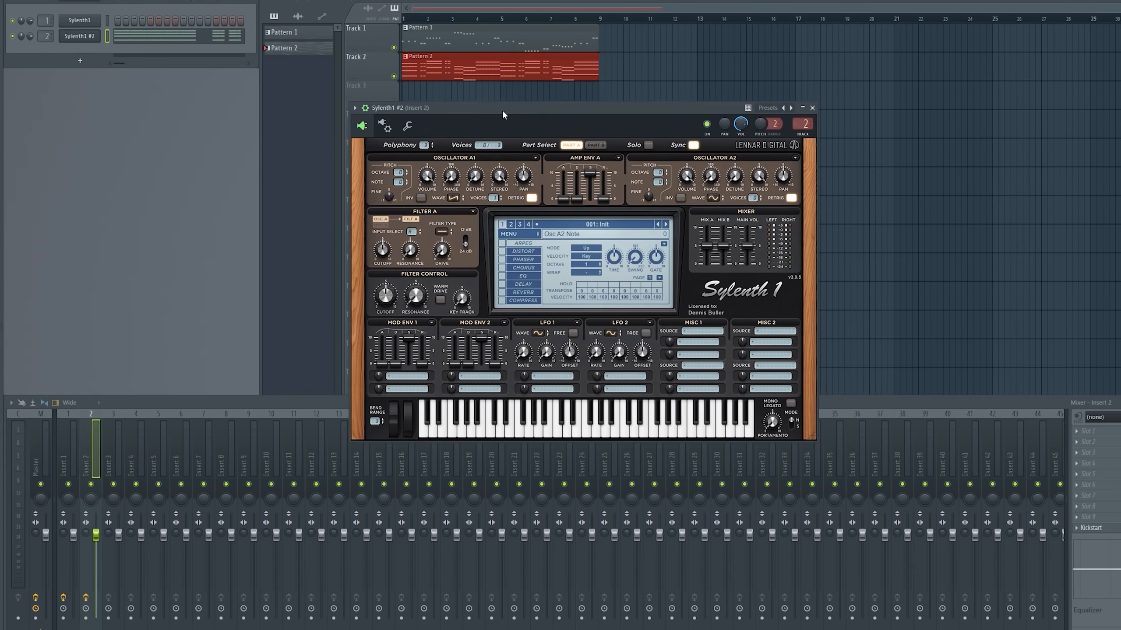
Play Pattern 2 and follow its chord progression through all eight bars in the piano roll.
drag(501, 108, 694, 20)
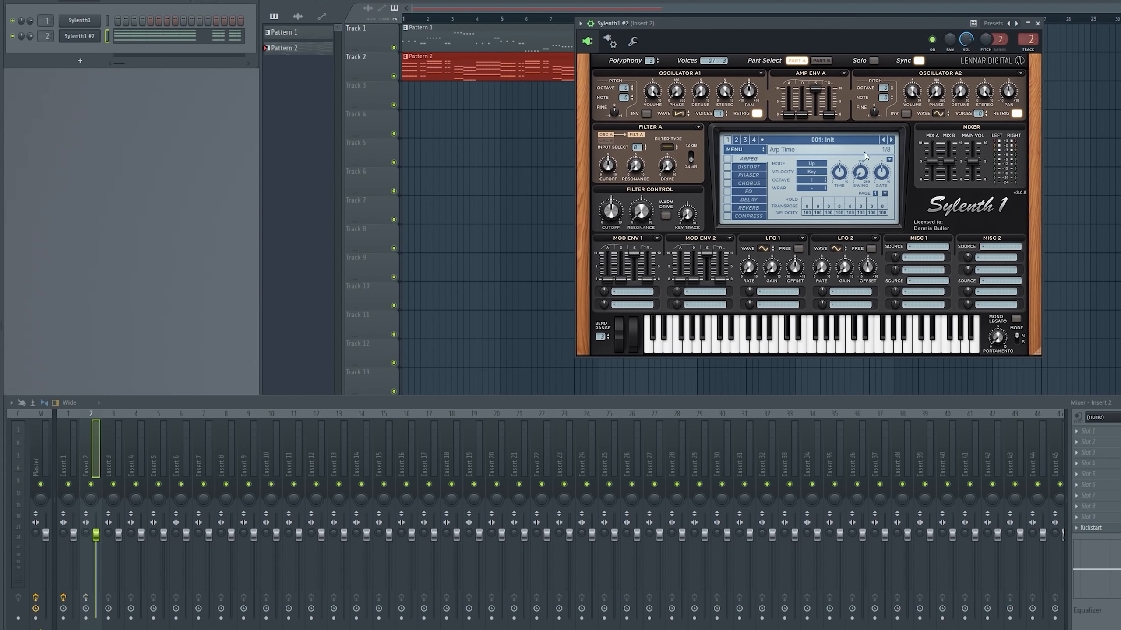
key(space)
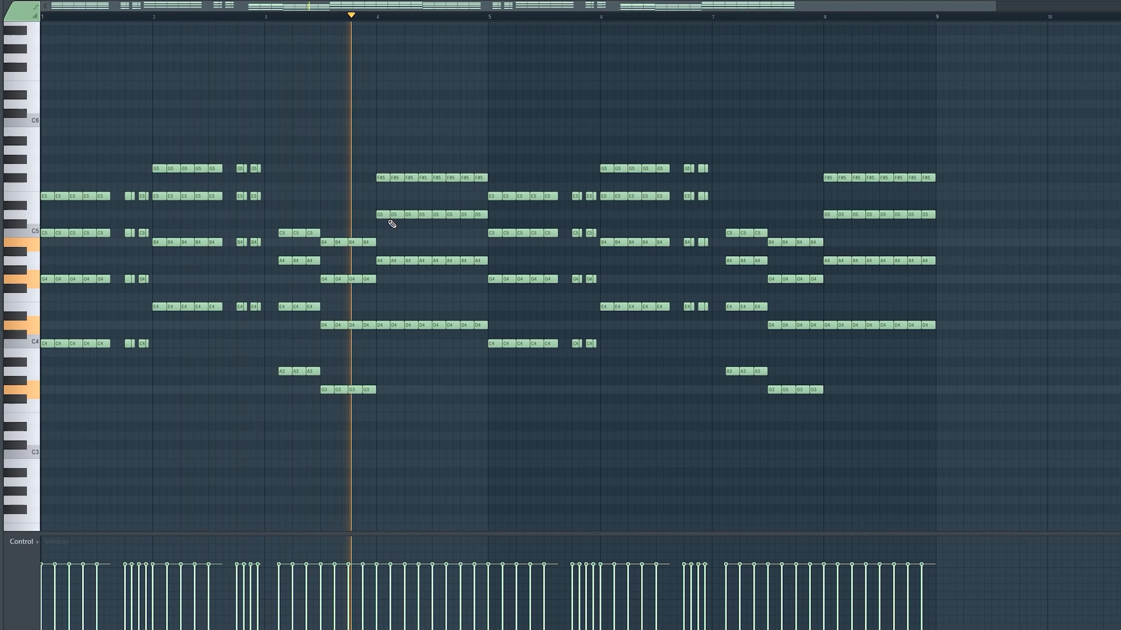
key(space)
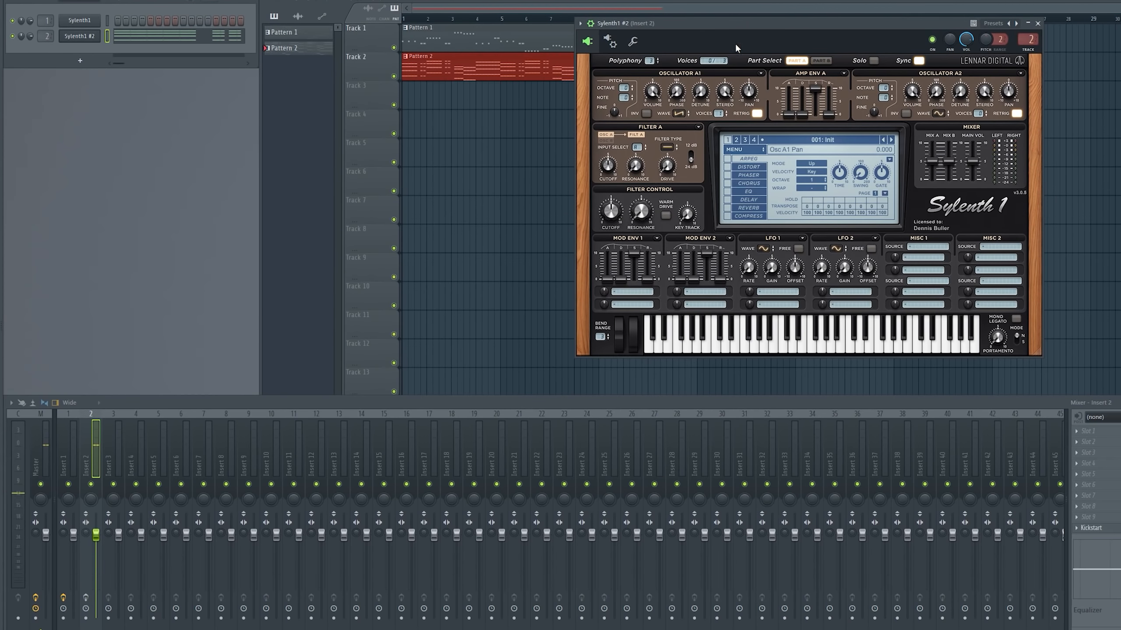
Set Sylenth1 #2's polyphony to 16, switch oscillator A1 to a Pulse wave with 8 voices, and audition it.
drag(737, 28, 534, 96)
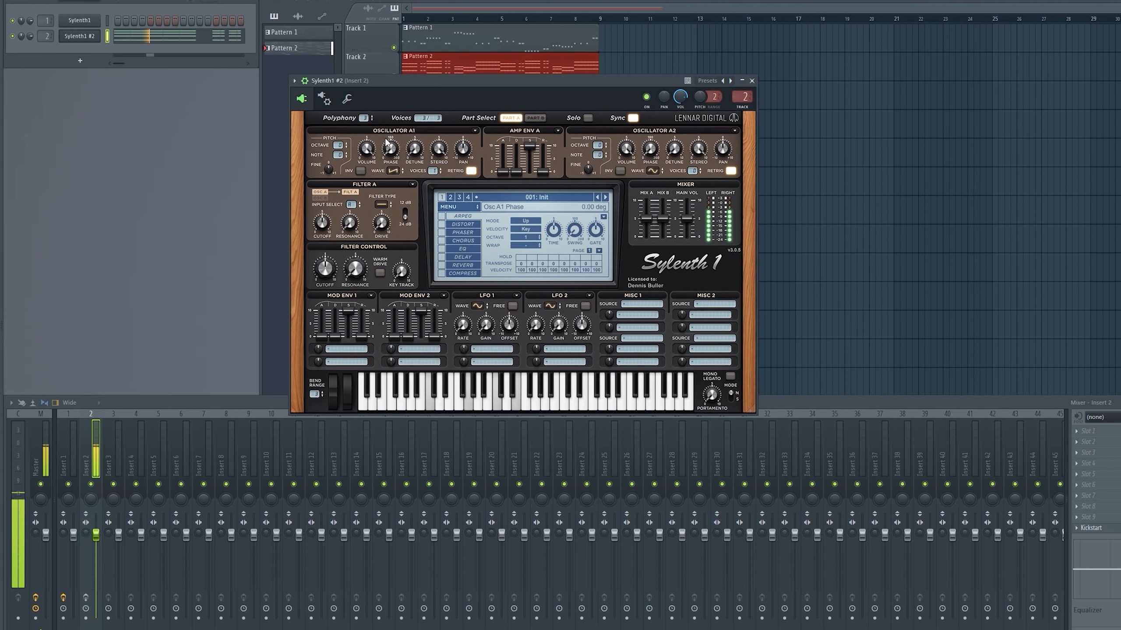
drag(366, 119, 367, 88)
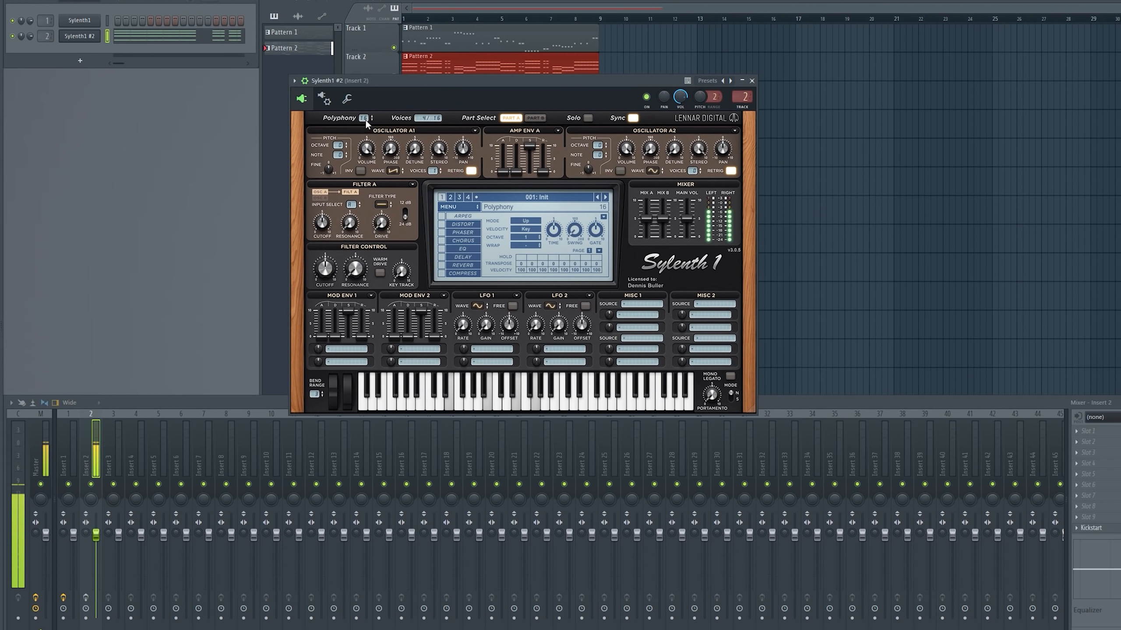
click(392, 170)
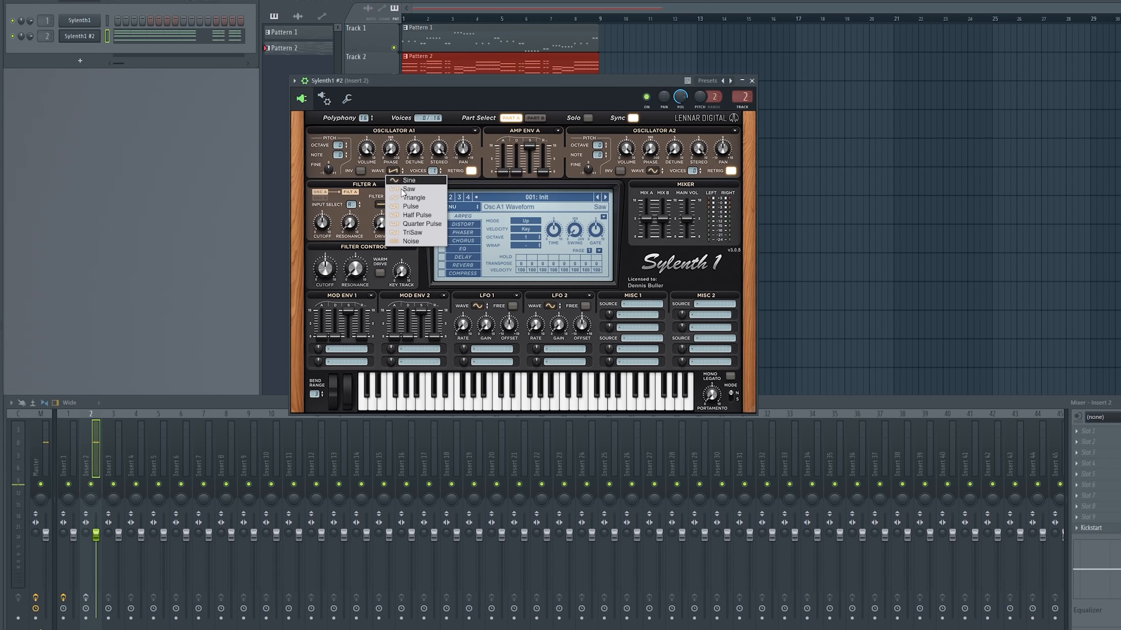
click(409, 207)
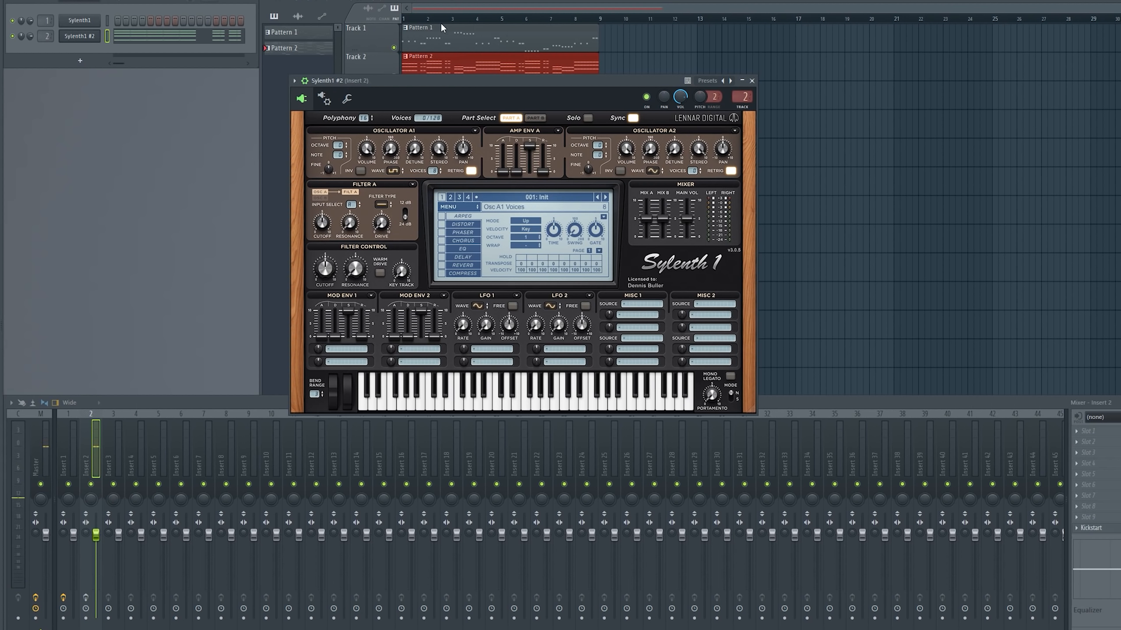
key(space)
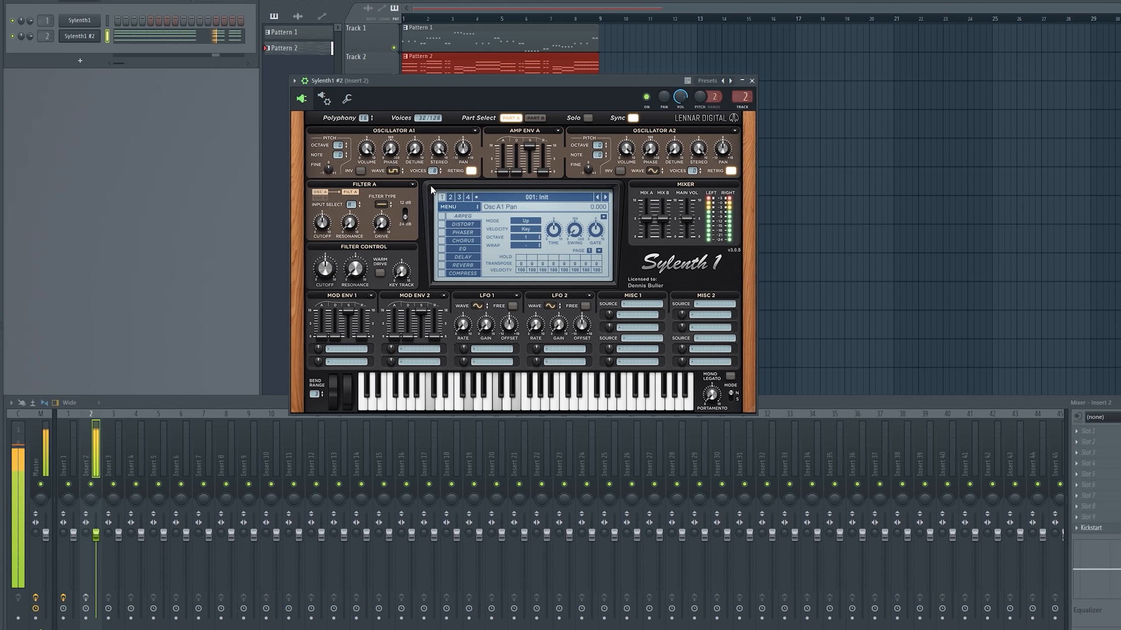
key(space)
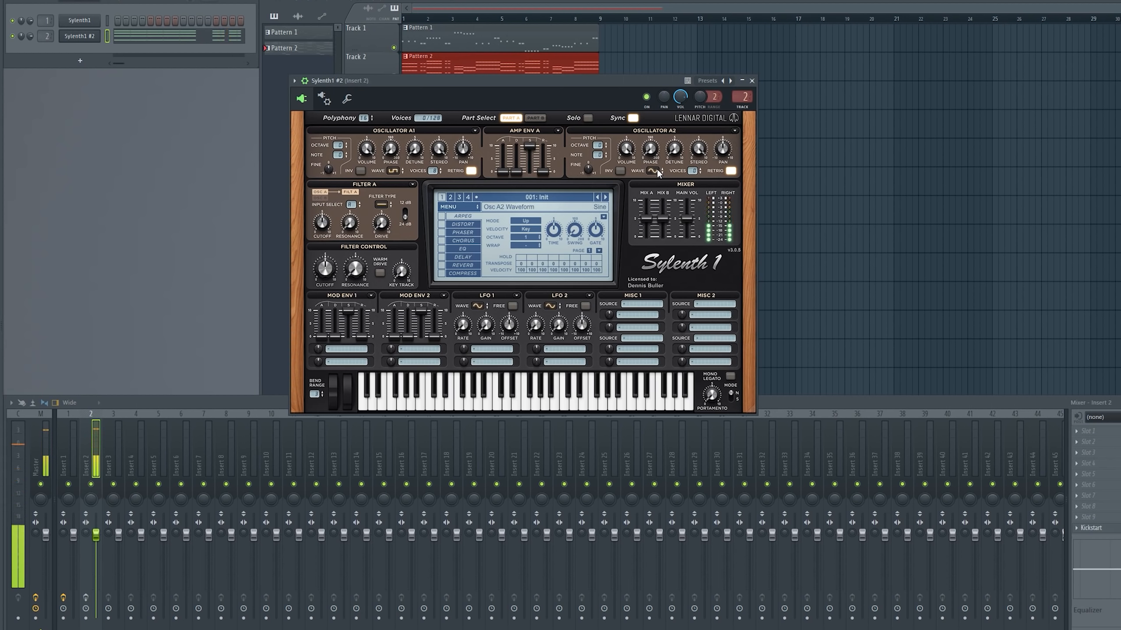
Switch oscillator A2 to a Saw wave with stacked voices and retrigger off, and audition the chords.
click(653, 171)
click(668, 190)
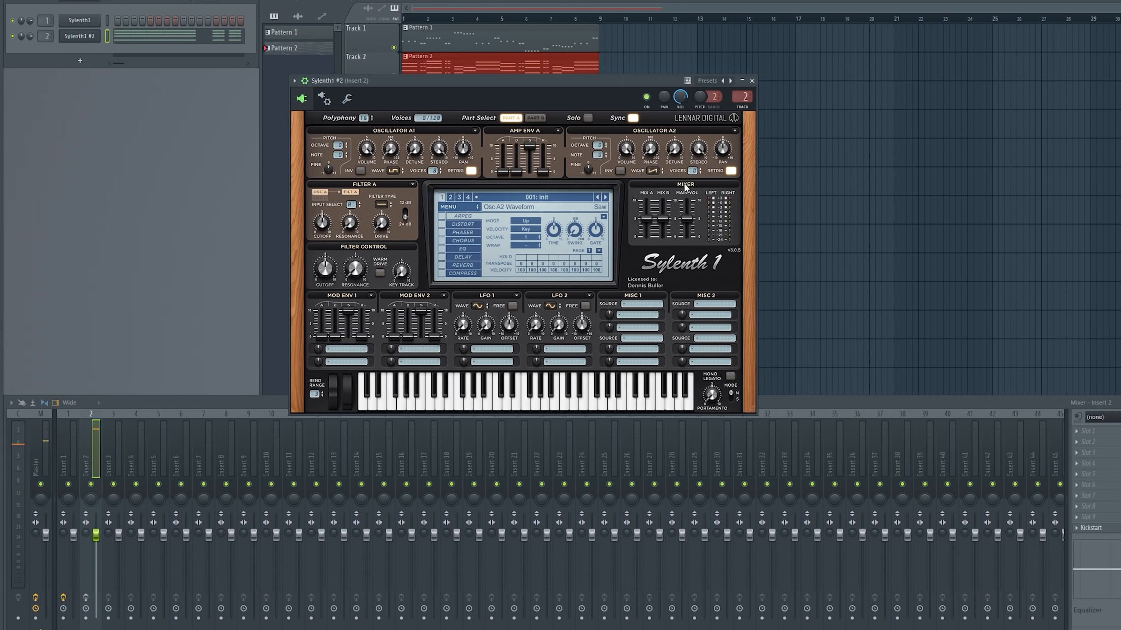
key(space)
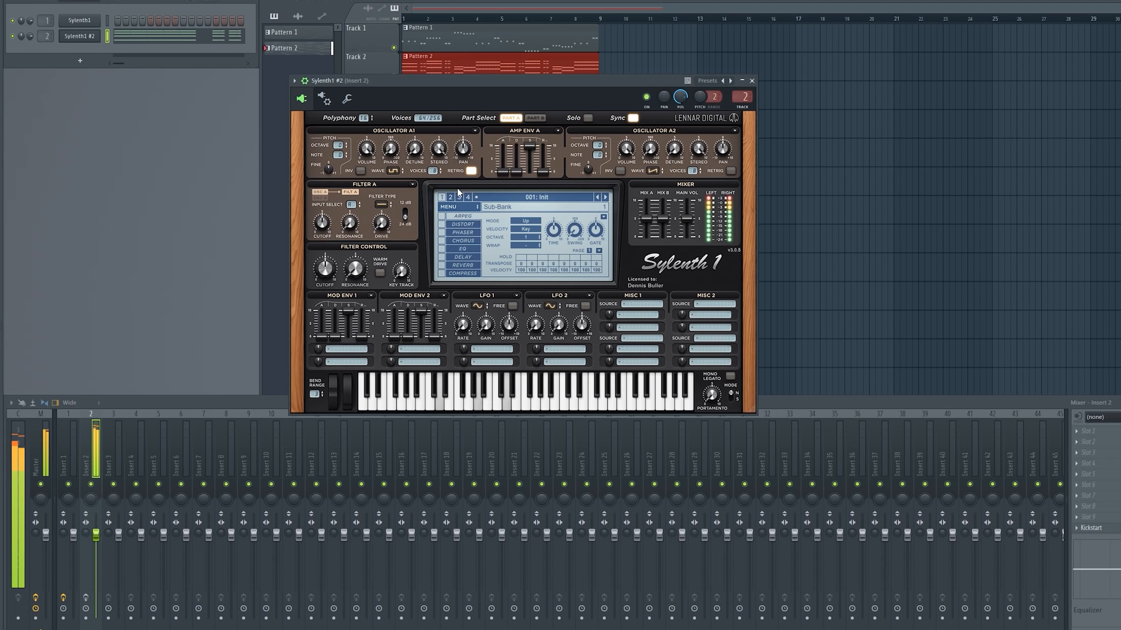
key(space)
Inspect the Kickstart sidechain curve on Insert 2 and play the chords through it.
click(1099, 528)
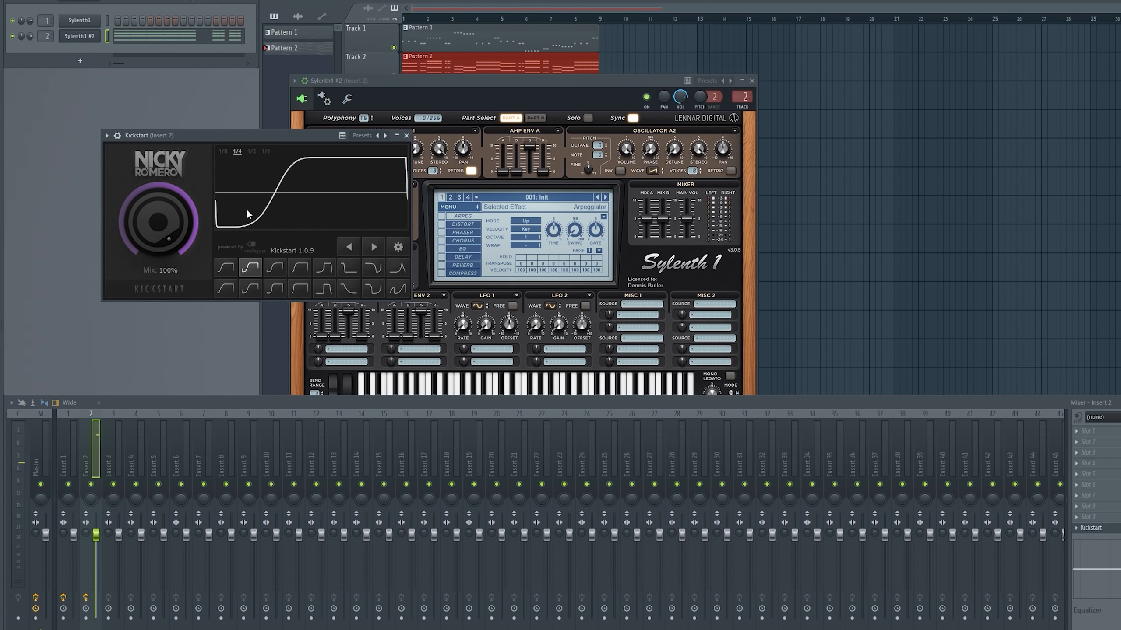
key(space)
click(406, 135)
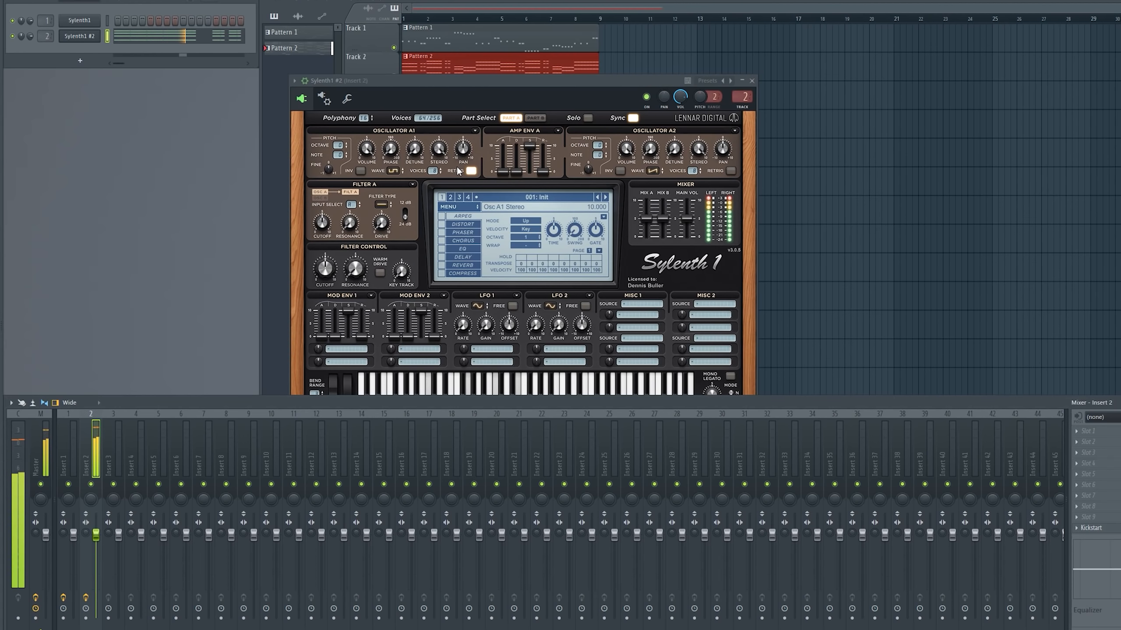
Shape amp envelope A with decay about 4.2, sustain about 3.2 and a short release while auditioning the chords.
drag(529, 79, 545, 71)
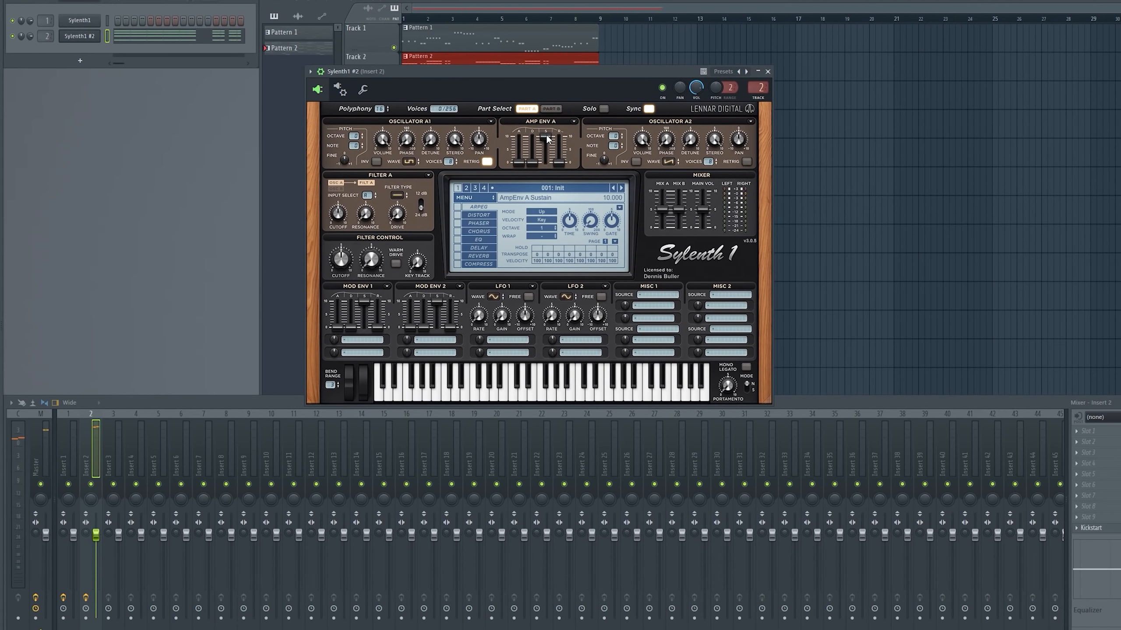
key(space)
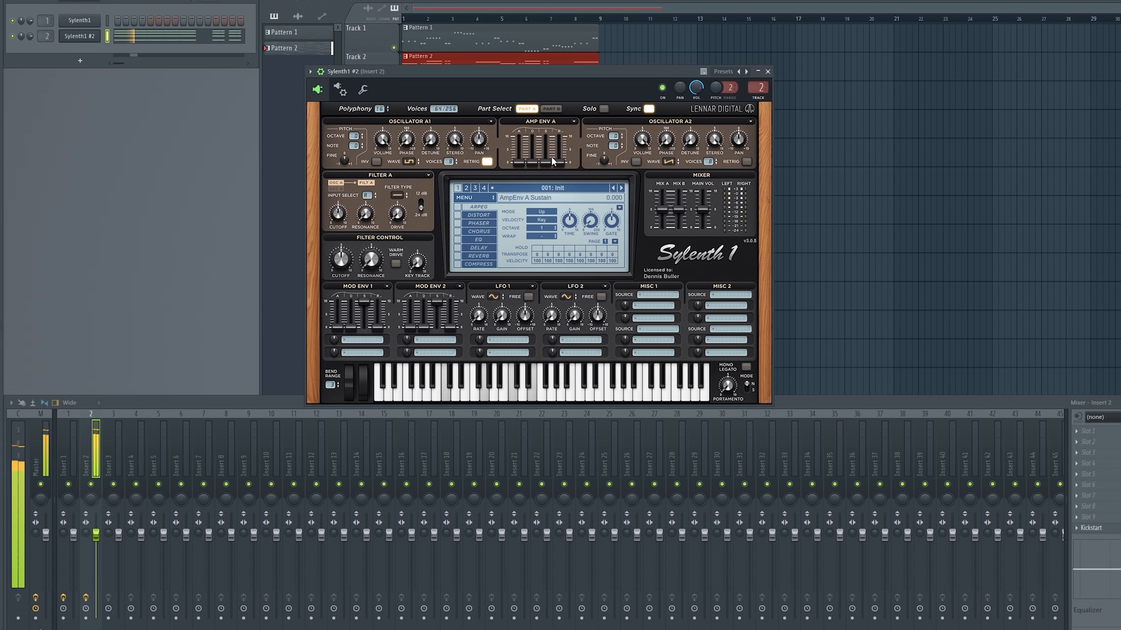
key(space)
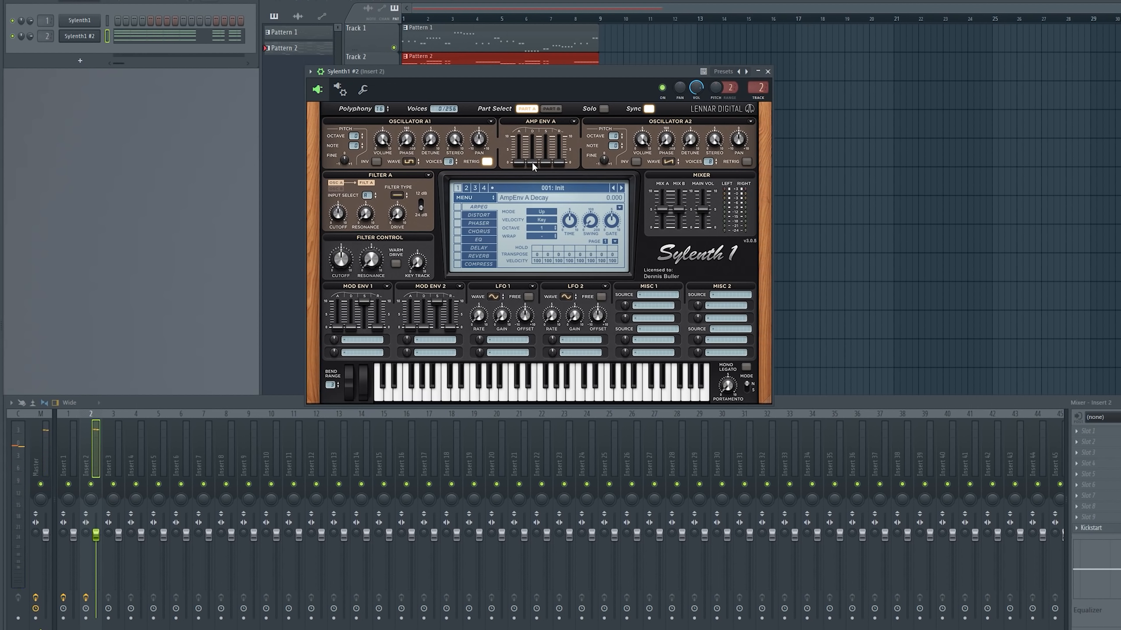
mouse_move(532, 162)
mouse_down()
mouse_move(533, 146)
mouse_move(546, 154)
mouse_up()
key(space)
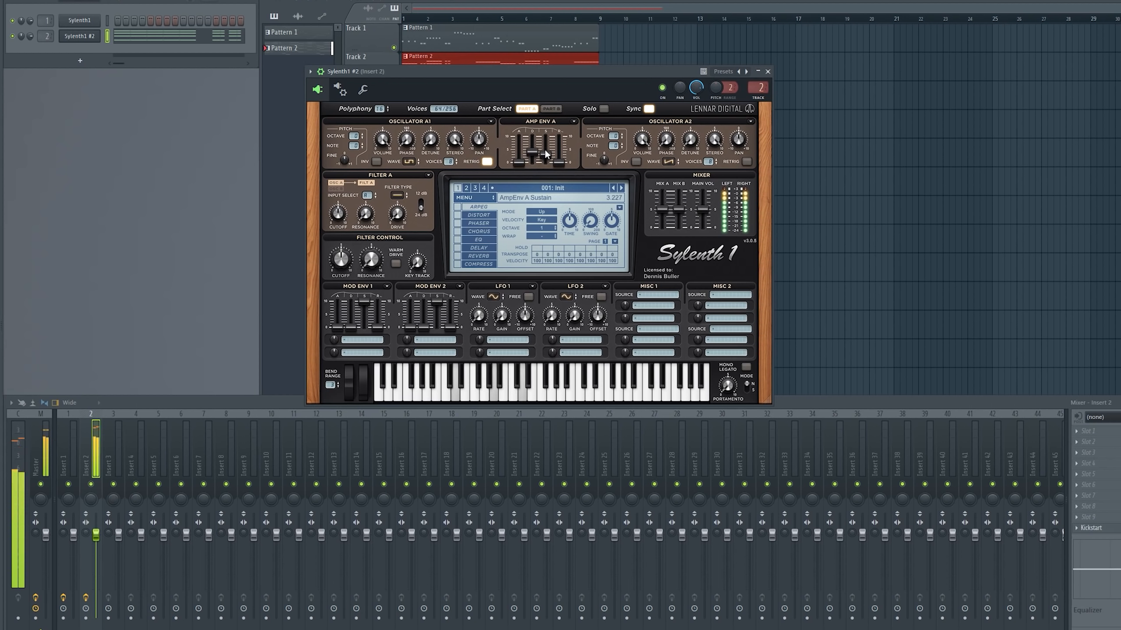
drag(559, 150, 559, 191)
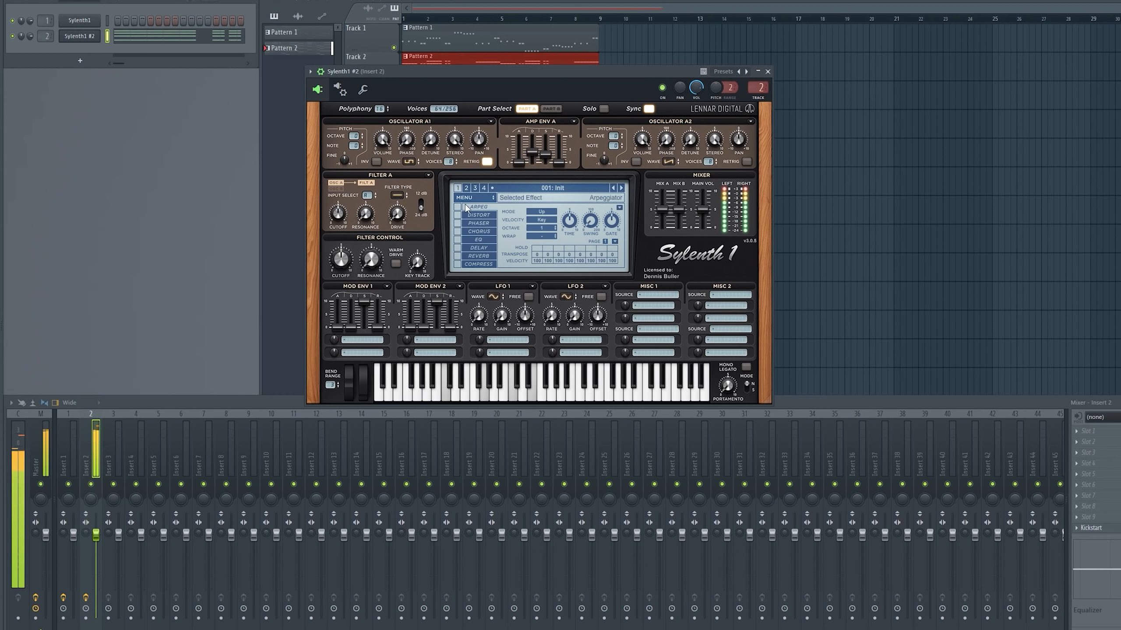
Set filter A to a 24 dB low-pass and fine-tune its cutoff around 4.5 during playback.
click(397, 195)
click(405, 215)
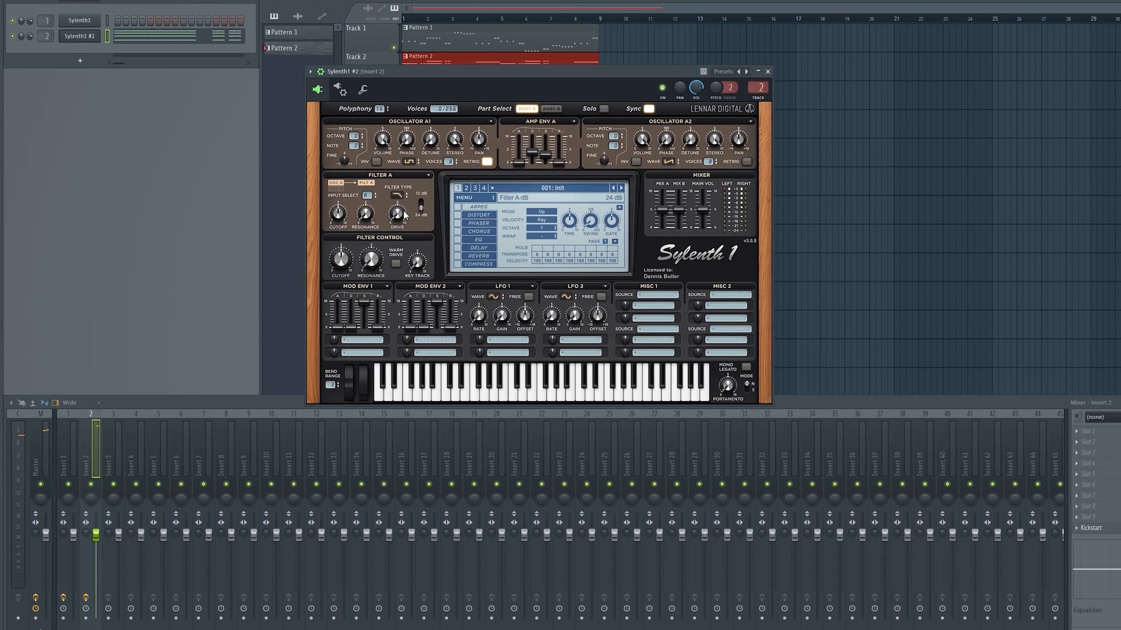
key(space)
drag(340, 217, 340, 235)
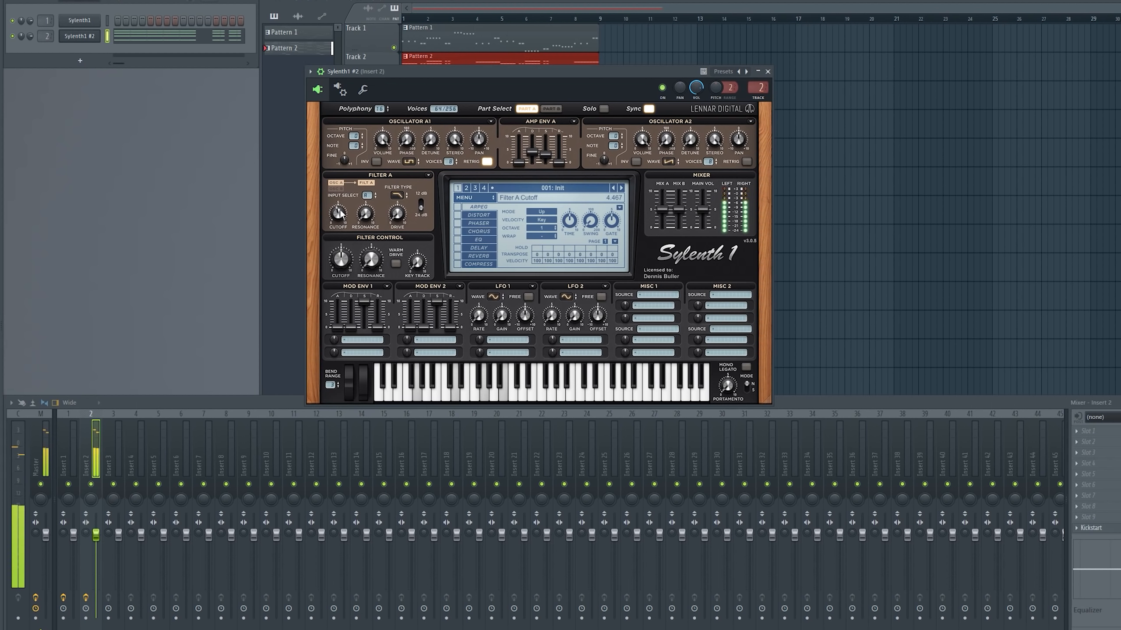
drag(340, 214, 340, 207)
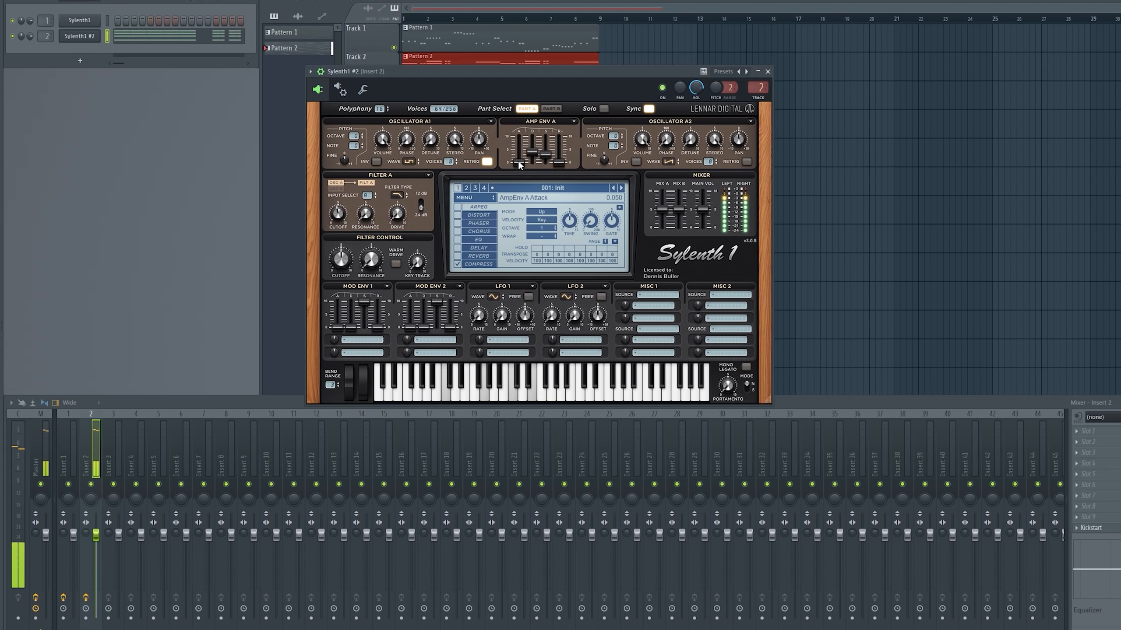
Turn on the compressor, raise amp envelope A's attack to about 1.4 and fine-tune its release.
drag(519, 156, 519, 155)
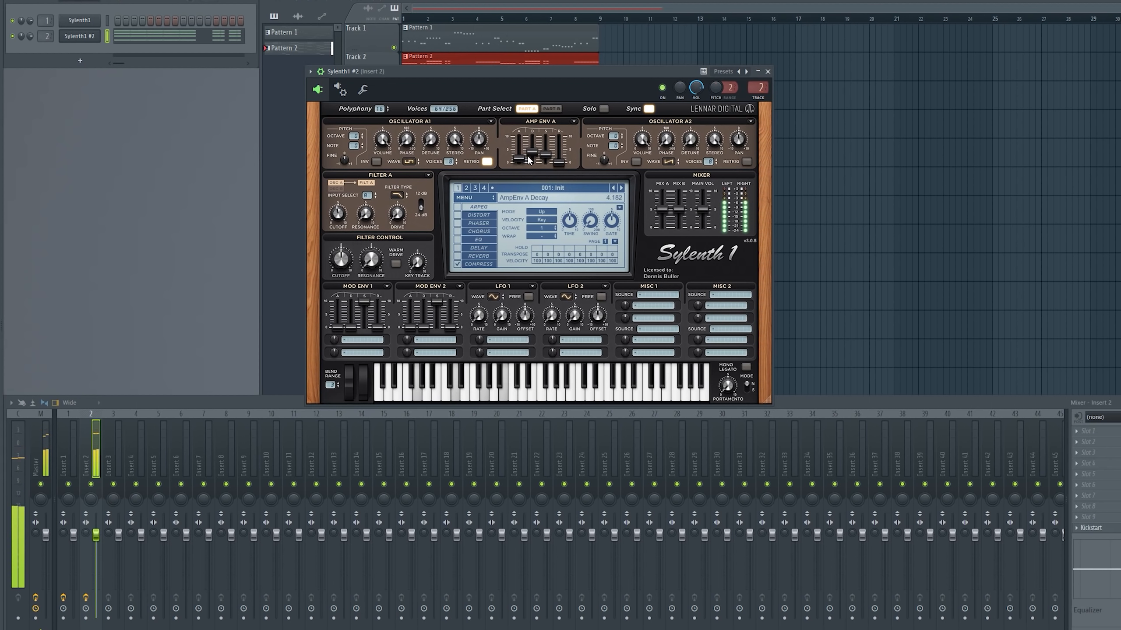
drag(519, 162, 558, 158)
click(476, 256)
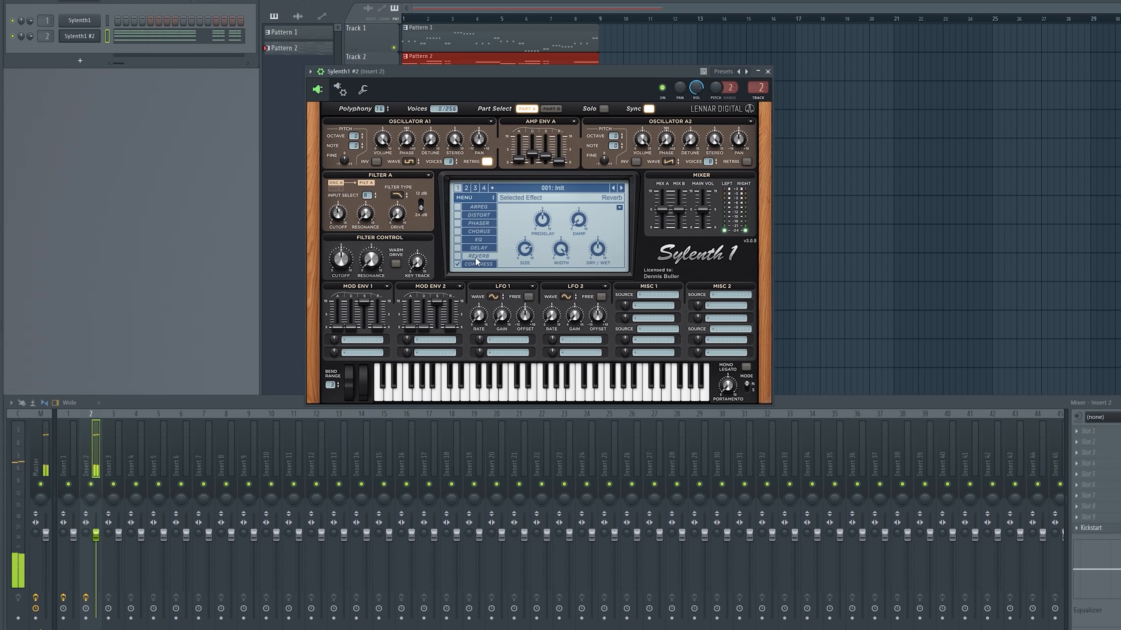
Enable Sylenth1's EQ, boost the bass, and adjust the bass and treble bands with the treble frequency around 745 Hz.
click(458, 239)
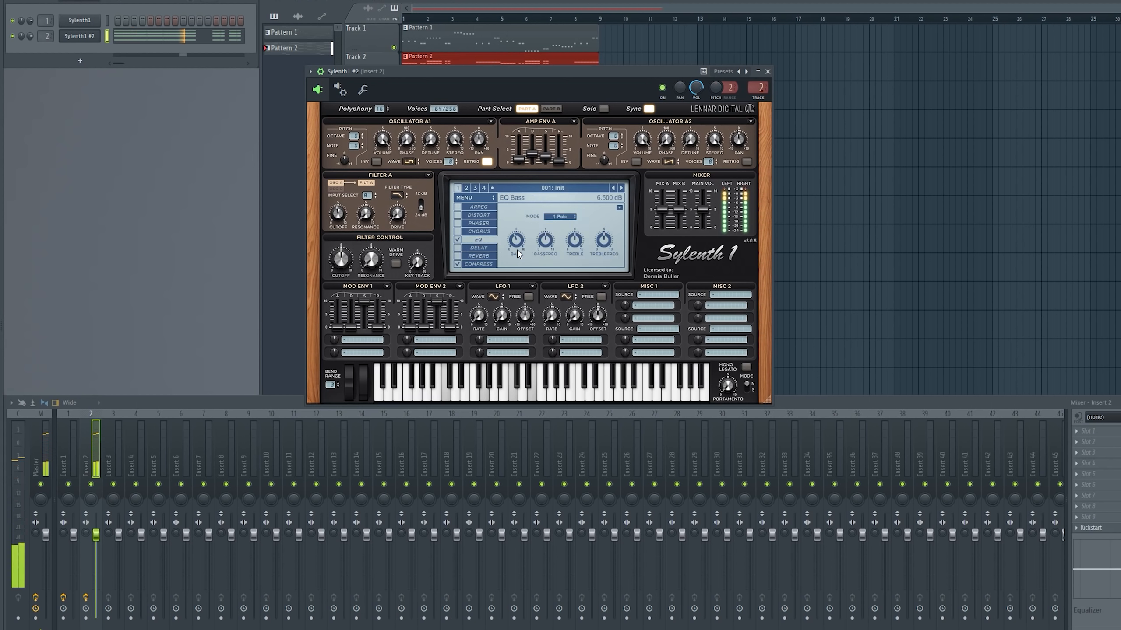
drag(545, 241, 600, 293)
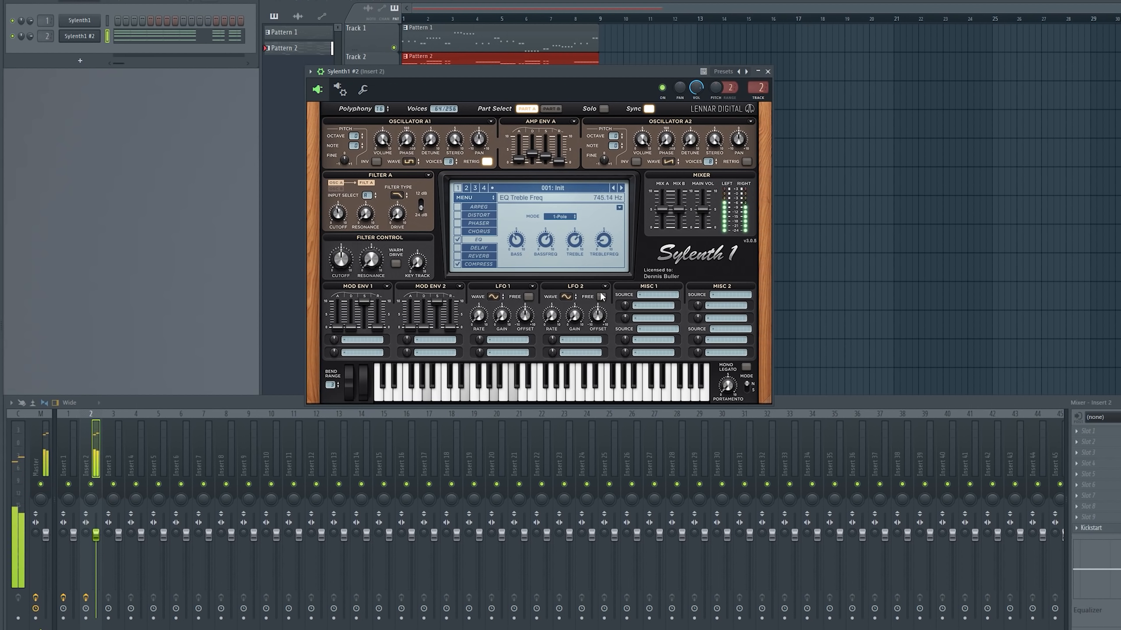
click(464, 234)
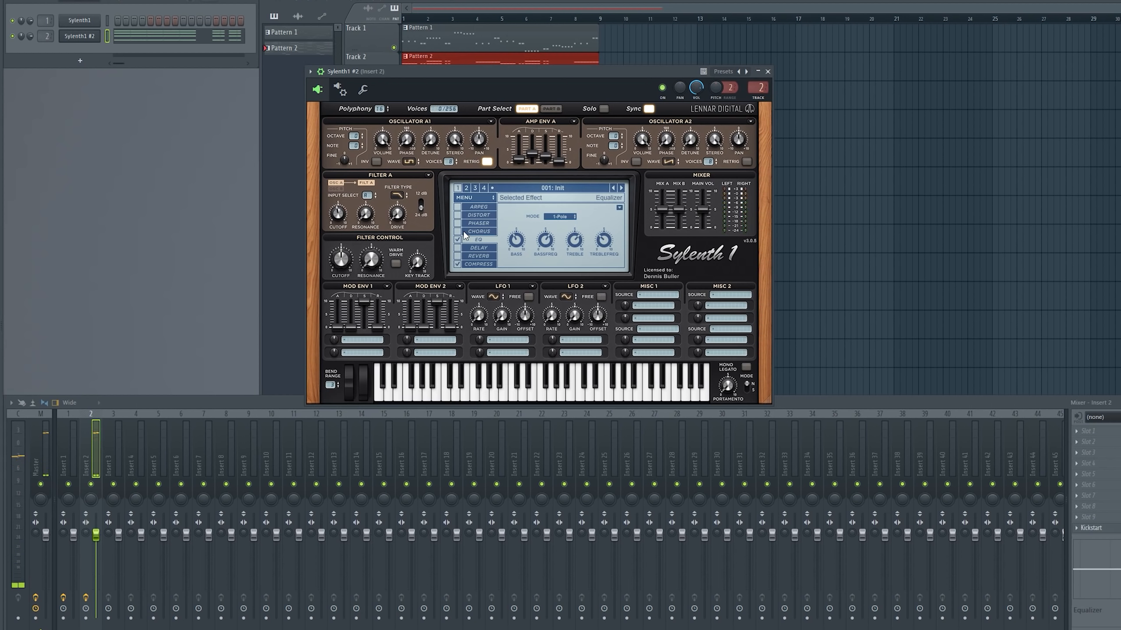
Enable the chorus and fine-tune its dry/wet mix around 39%.
click(481, 232)
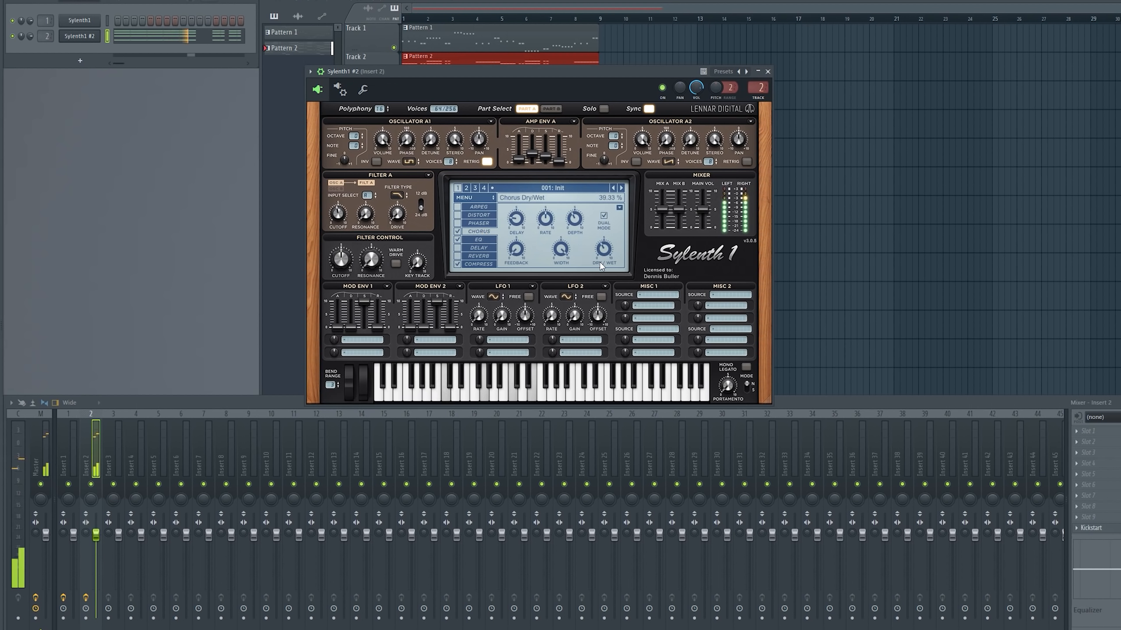
drag(601, 266, 600, 256)
click(457, 215)
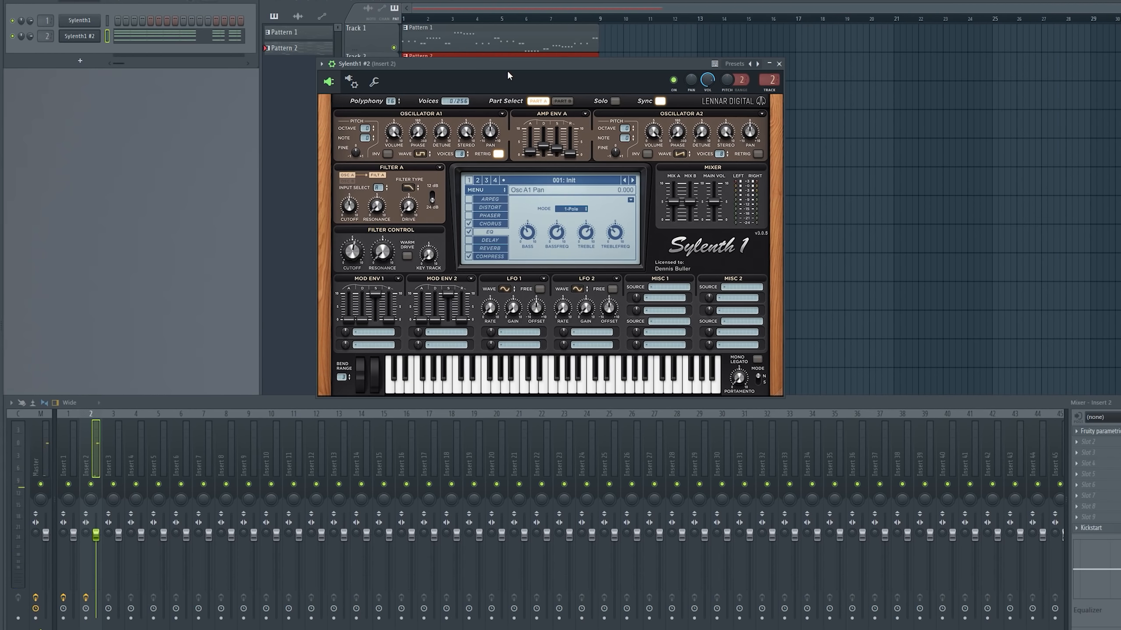
Close the plugin window and clone the Sylenth1 #2 channel as another chord layer.
drag(509, 64, 476, 132)
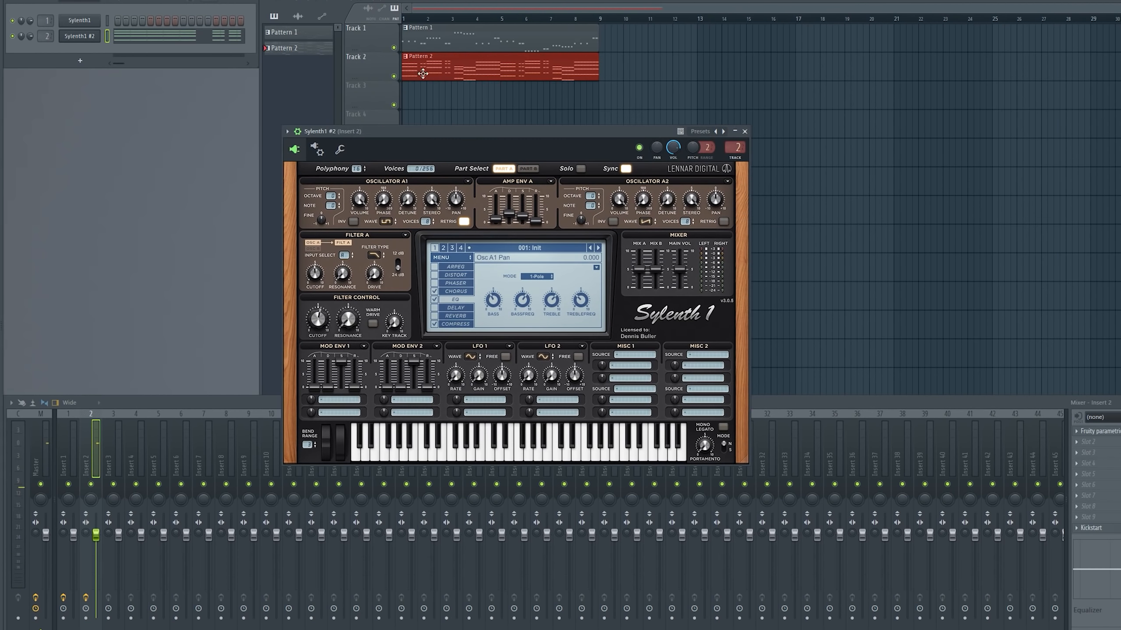
click(744, 132)
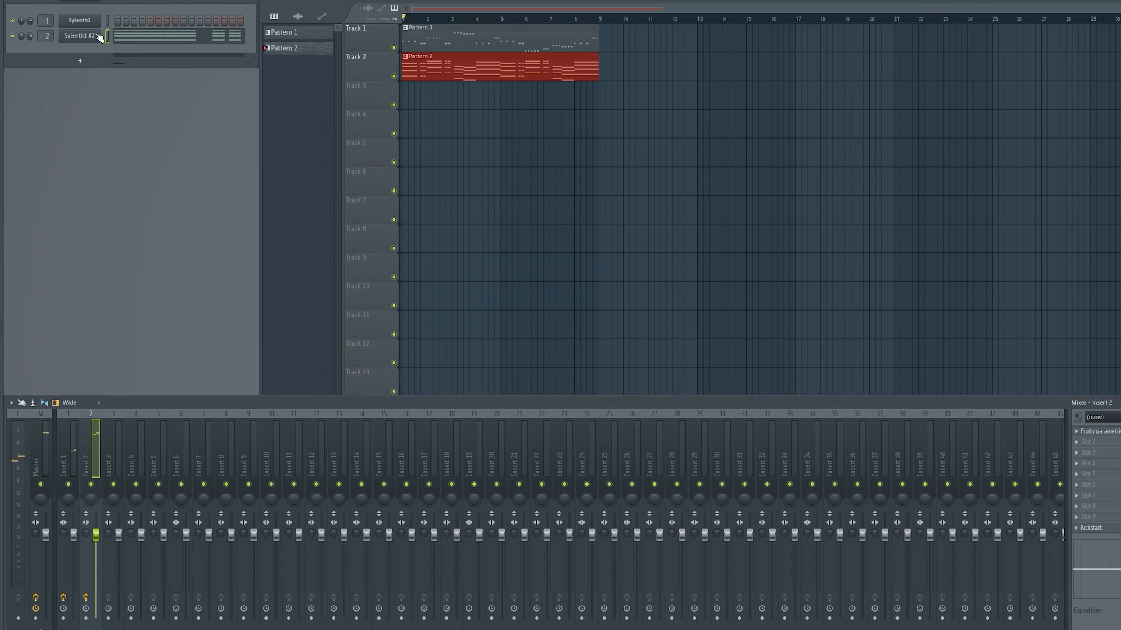
right_click(97, 35)
click(248, 46)
right_click(75, 38)
click(123, 124)
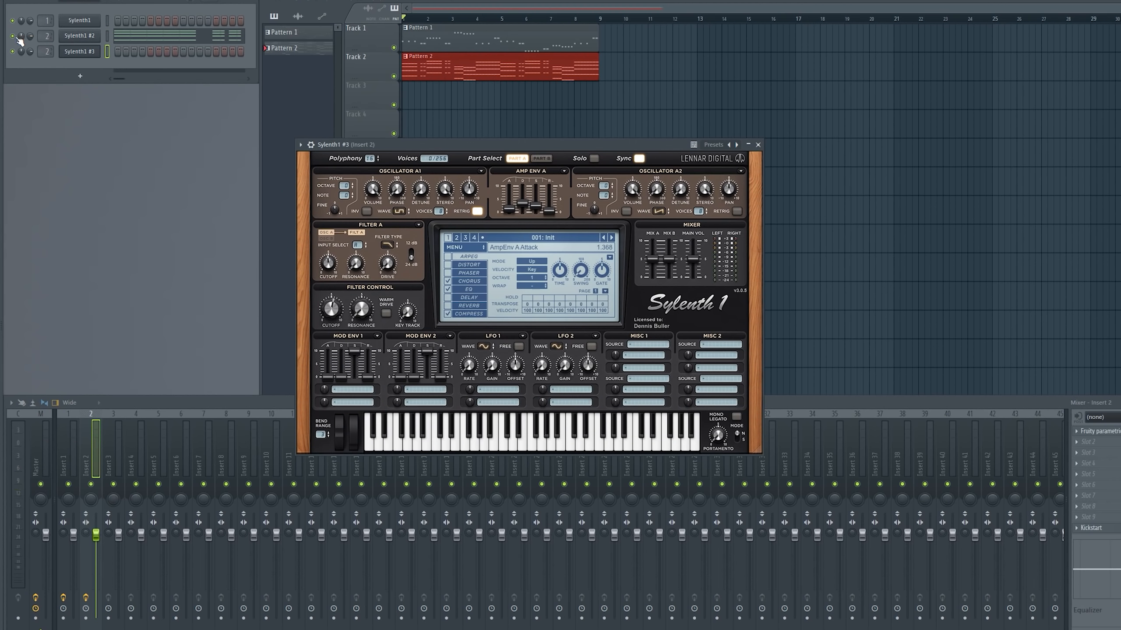
Copy the chord notes from Sylenth1 #2 and paste them into the cloned channel.
right_click(82, 39)
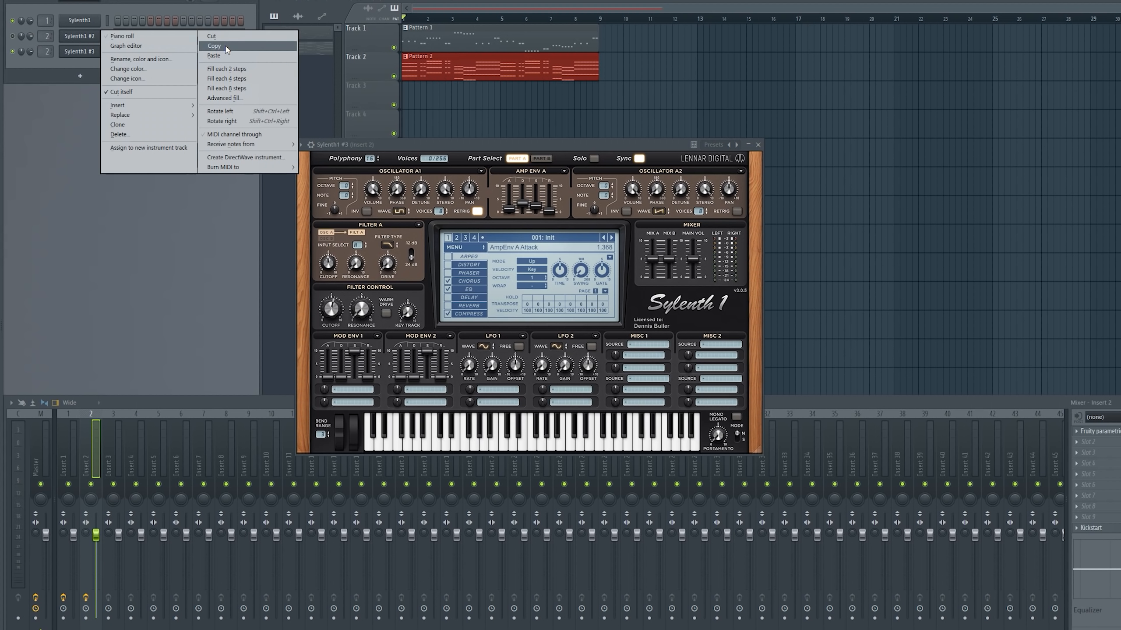
click(226, 47)
right_click(87, 52)
click(218, 72)
Start playback with the Sylenth1 #3 window open and change oscillator A1's waveform.
click(83, 51)
click(85, 53)
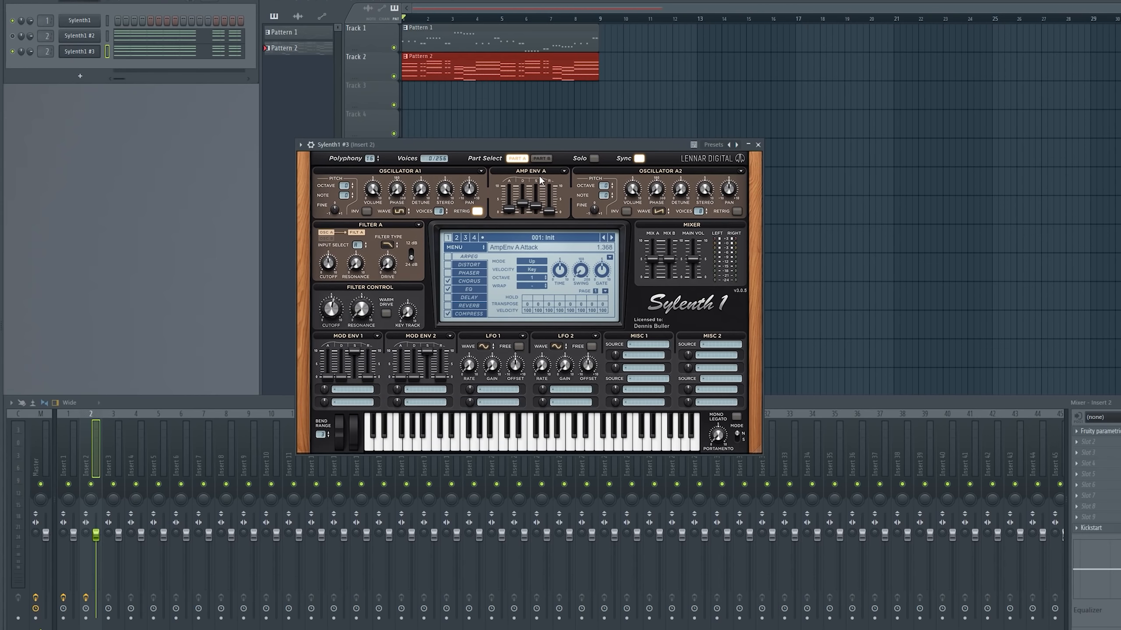
key(space)
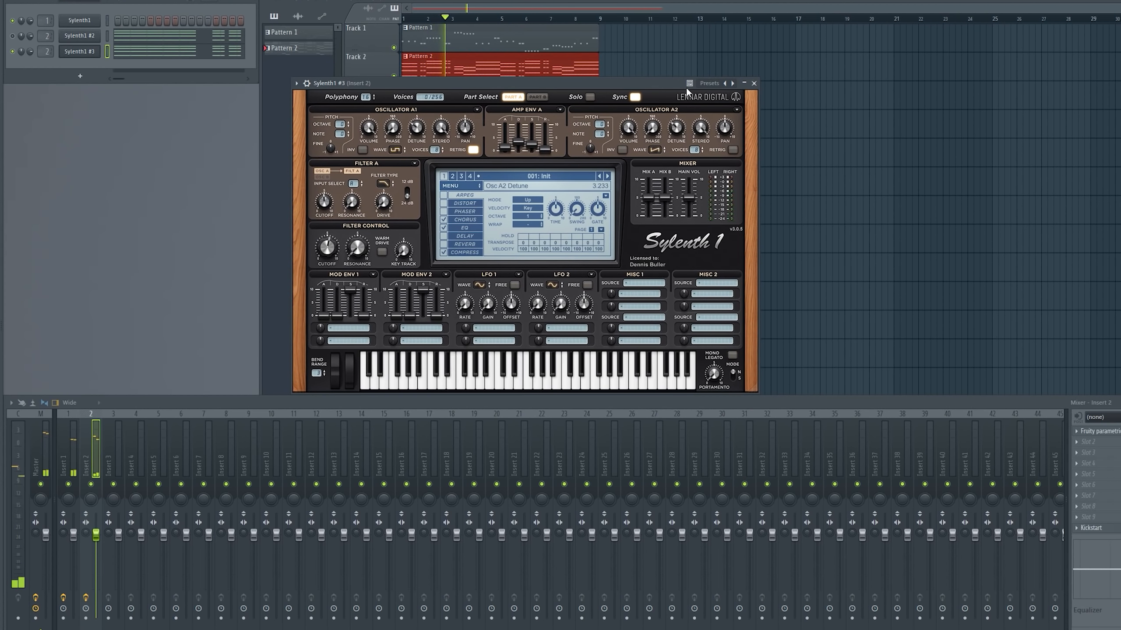
click(395, 149)
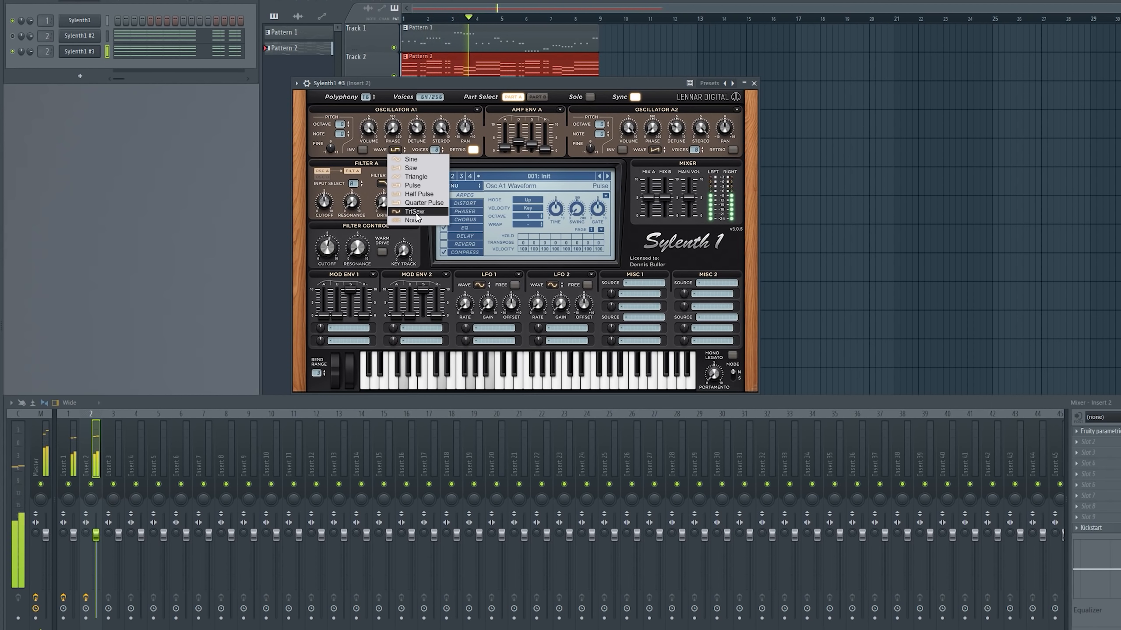
click(406, 160)
Audition several waveforms on oscillator A2, including TriSaw and Saw, and set it to Pulse.
click(655, 149)
click(670, 212)
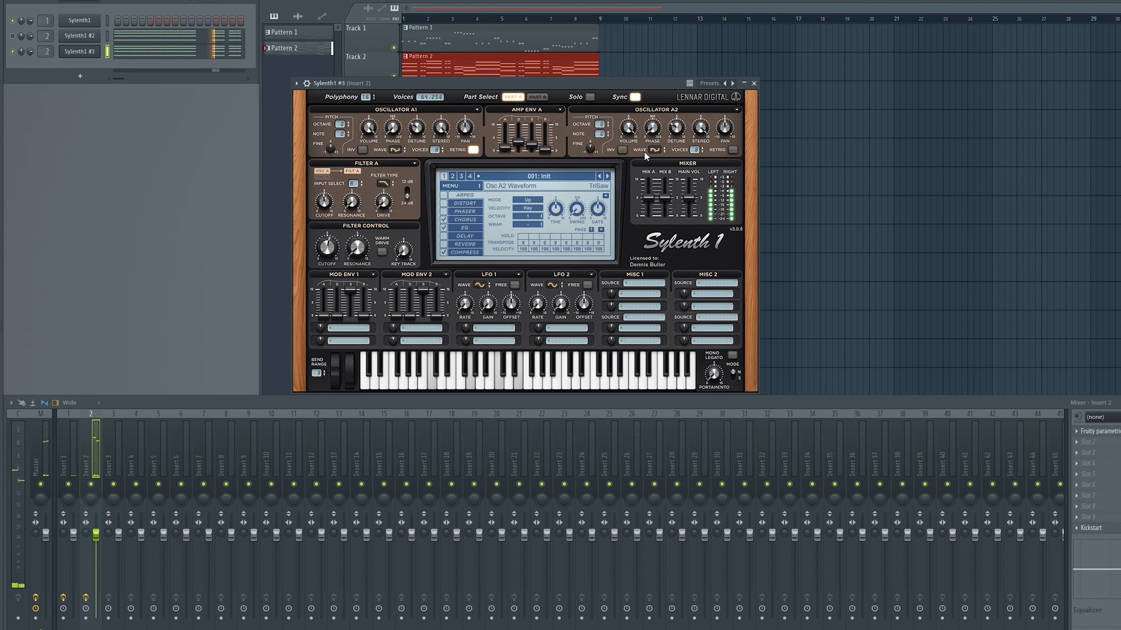
click(655, 150)
click(667, 170)
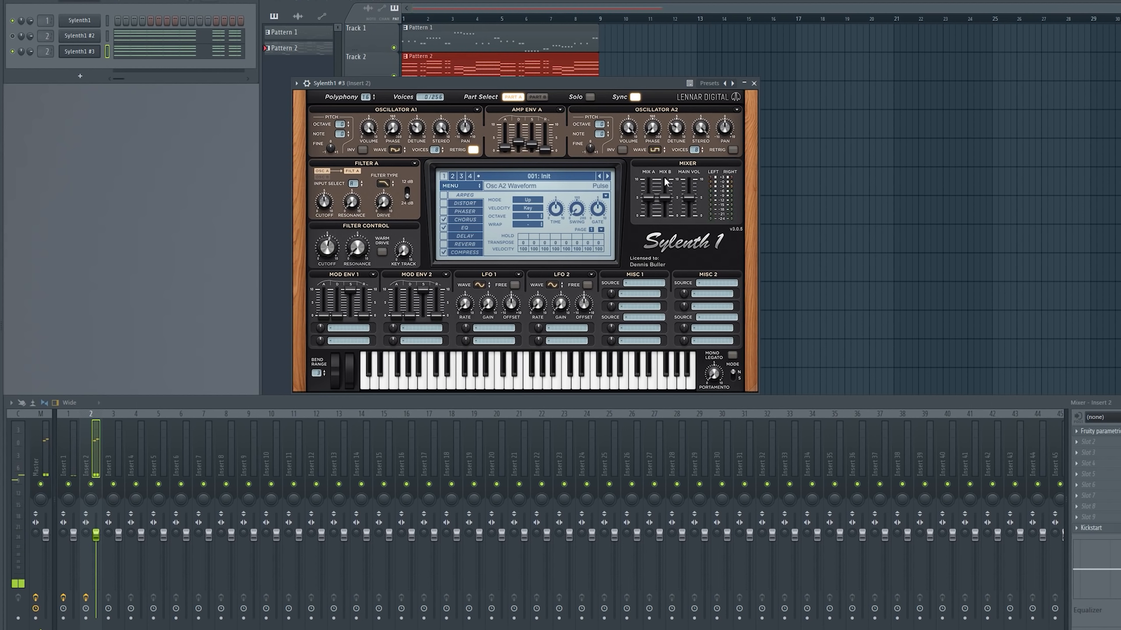
click(655, 150)
click(667, 169)
click(655, 150)
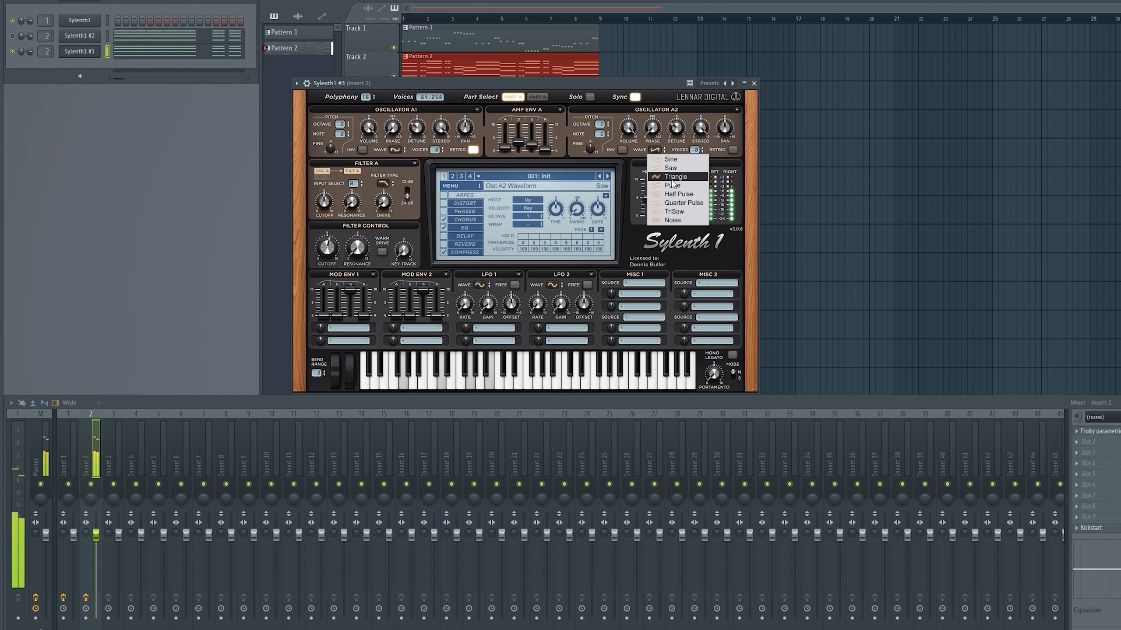
click(667, 190)
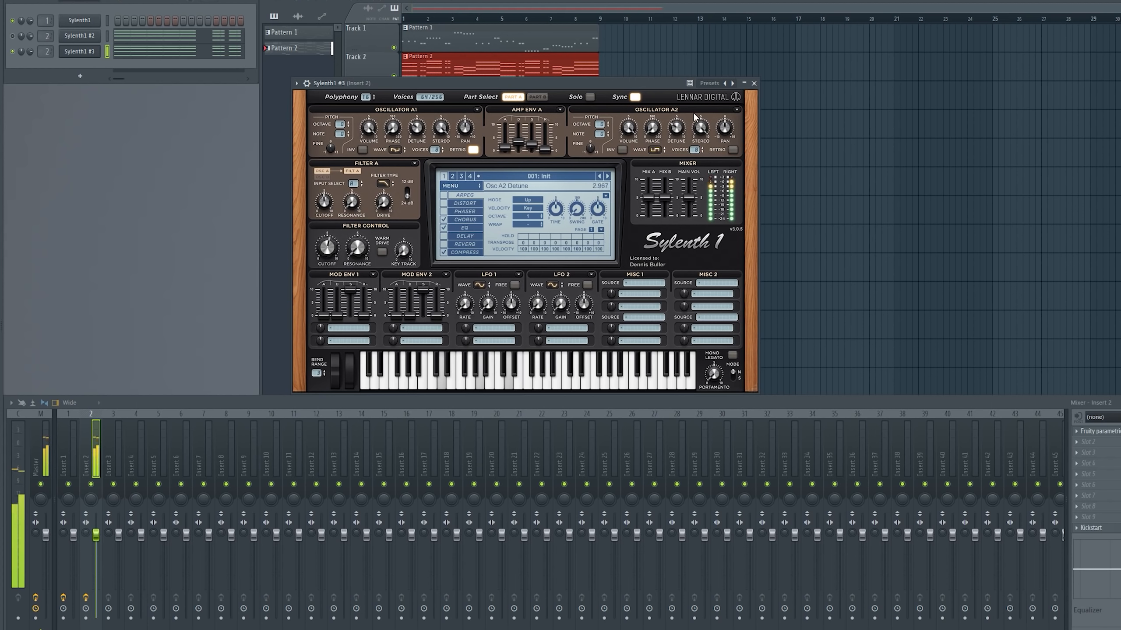
Recheck oscillator A1's waveform and fine-tune the oscillator detune, with A1 at about 3.767.
click(395, 149)
click(654, 160)
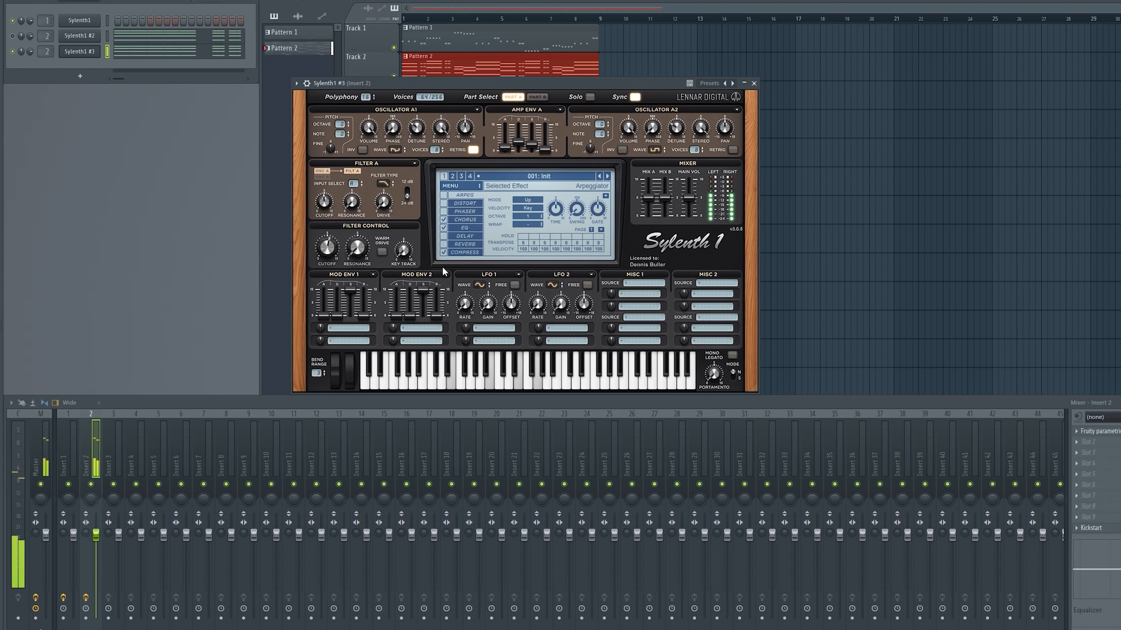
drag(420, 131, 419, 118)
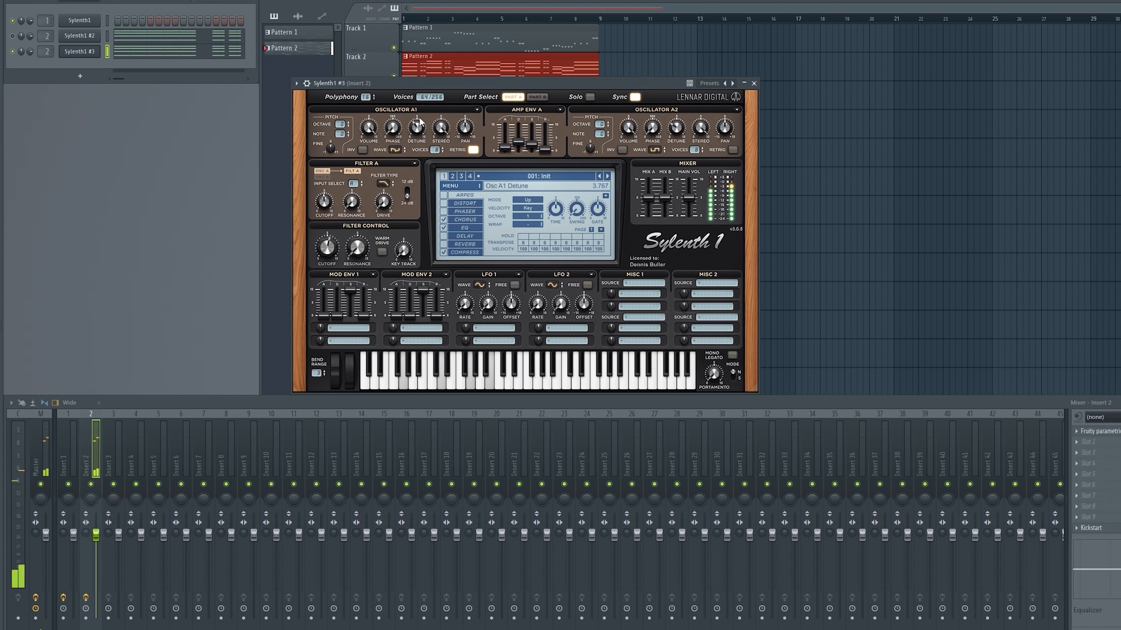
click(676, 129)
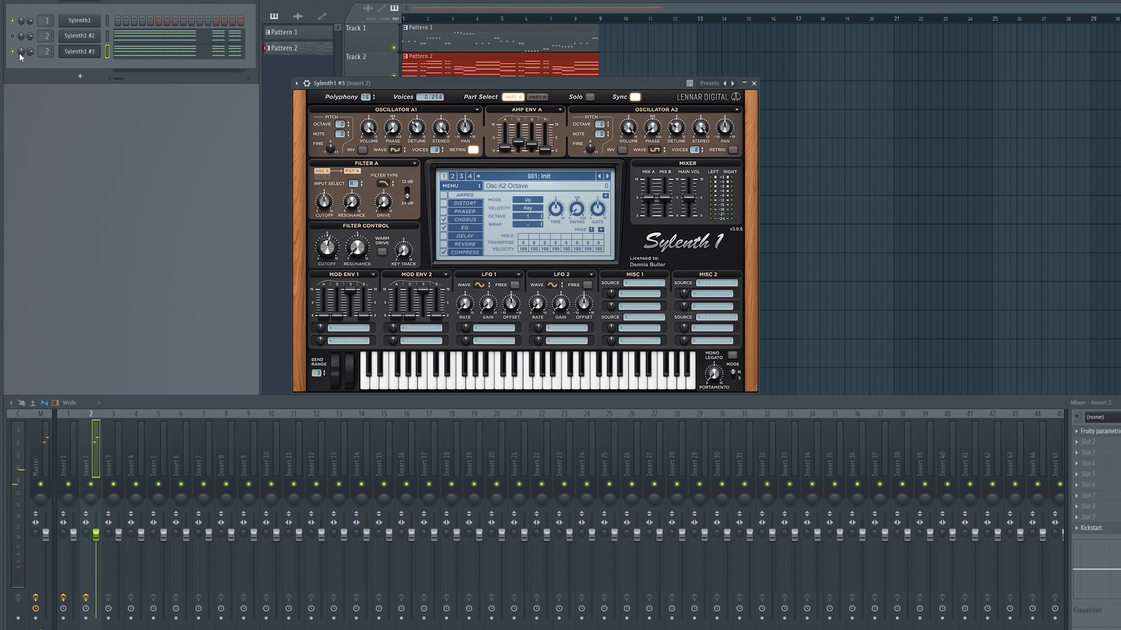
Re-enable all channels and compare the mix with and without the Sylenth1 #3 layer.
right_click(12, 52)
click(28, 56)
right_click(13, 52)
click(77, 169)
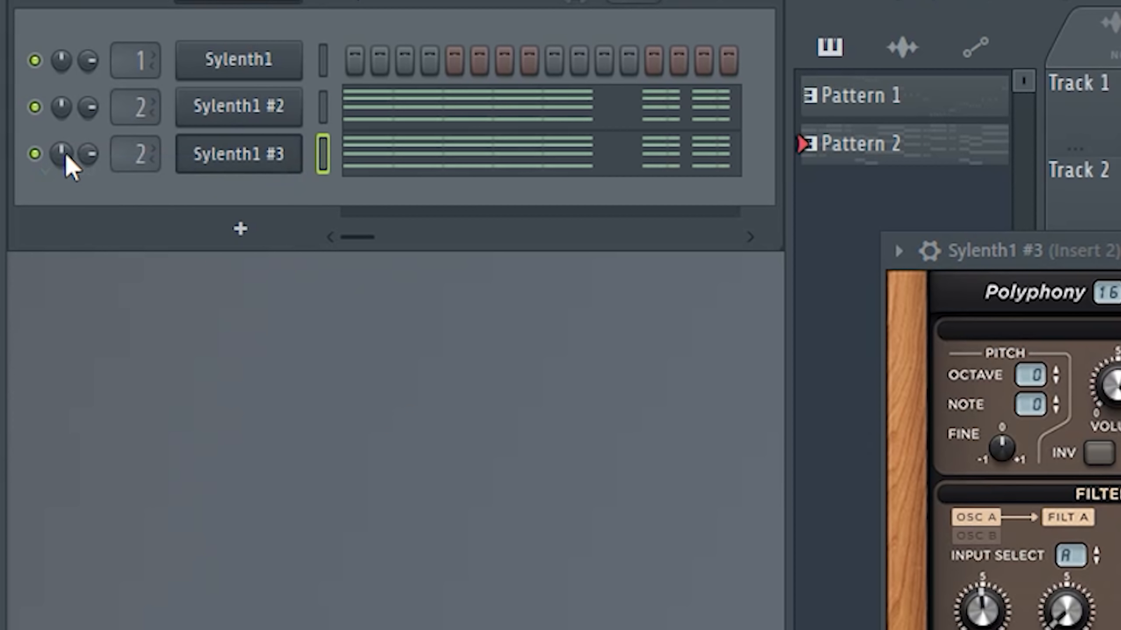
click(35, 154)
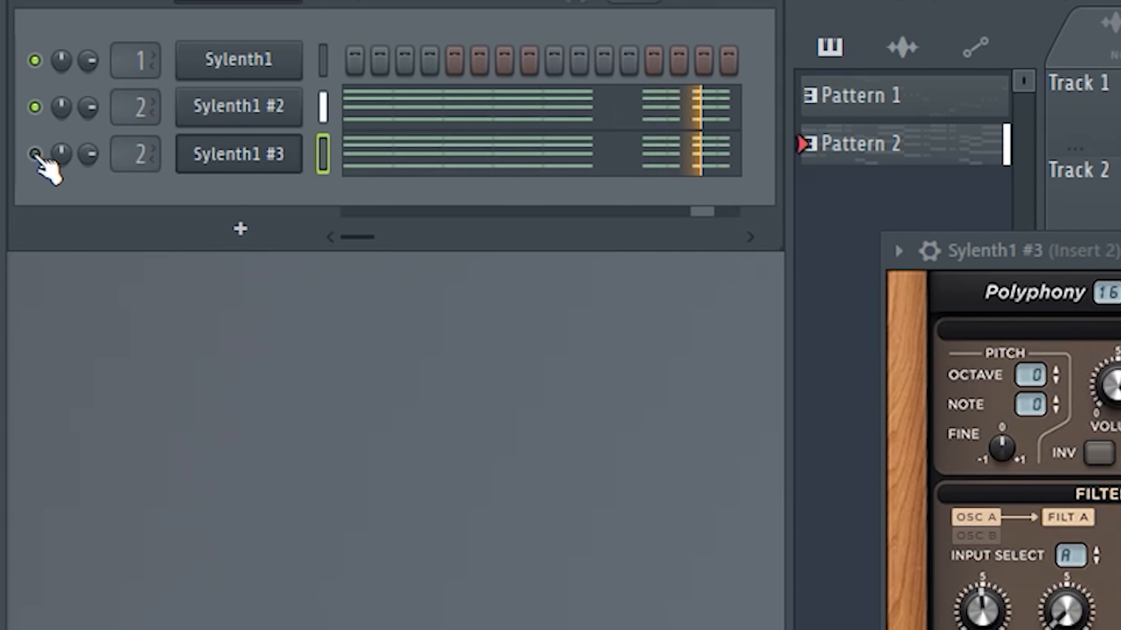
click(35, 154)
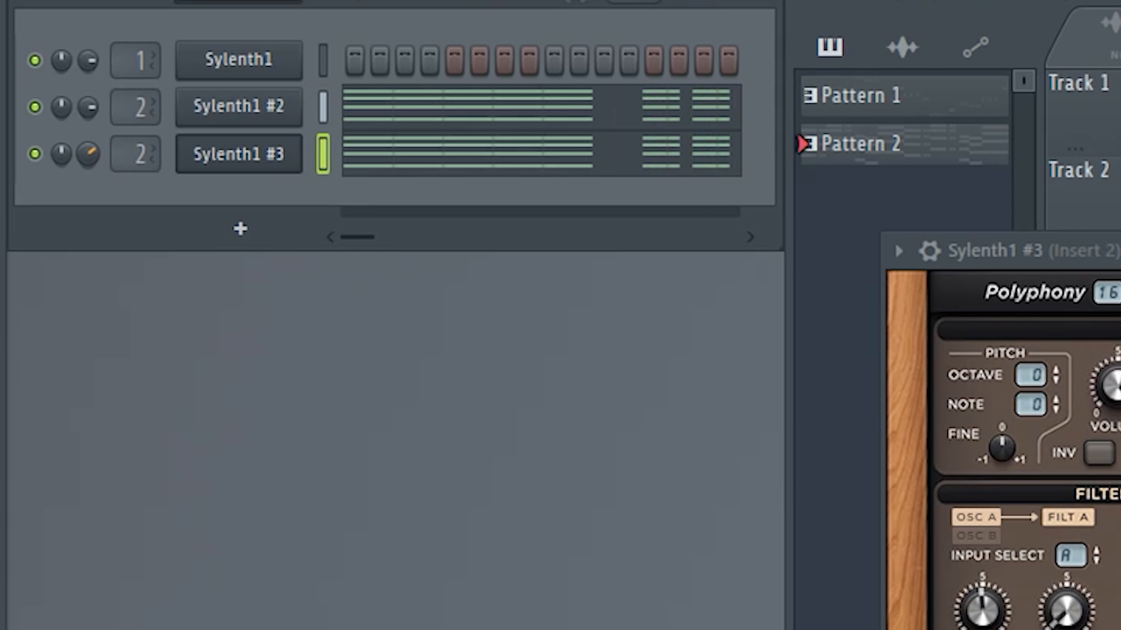
Adjust the Sylenth1 #3 channel volume and lower the Insert 1 and Insert 2 mixer faders.
drag(96, 153, 96, 142)
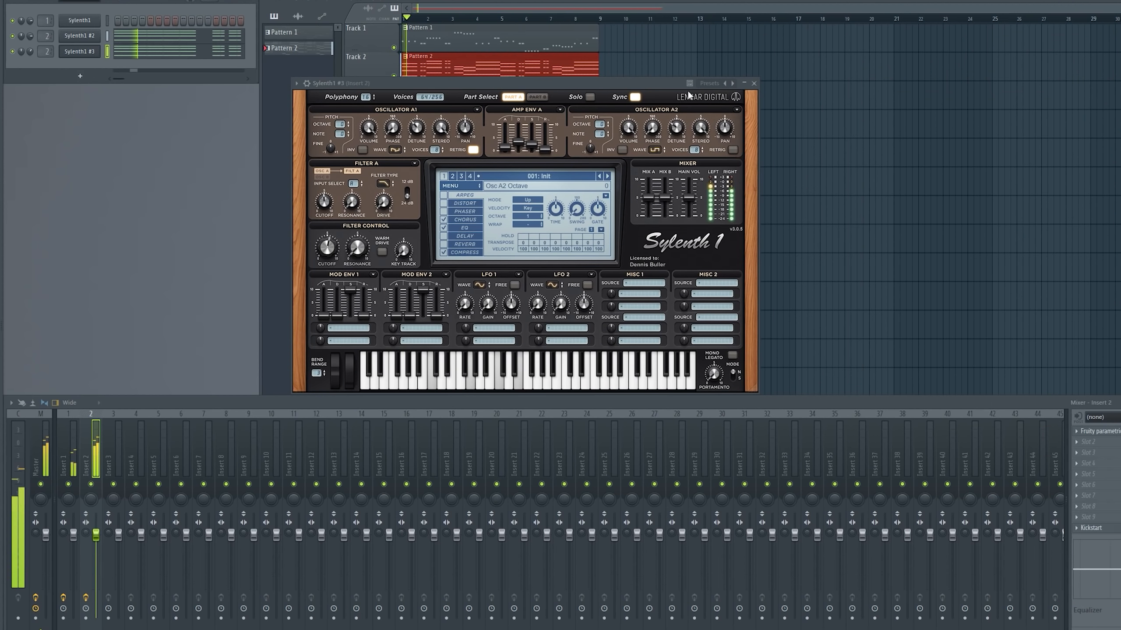
drag(651, 91, 980, 33)
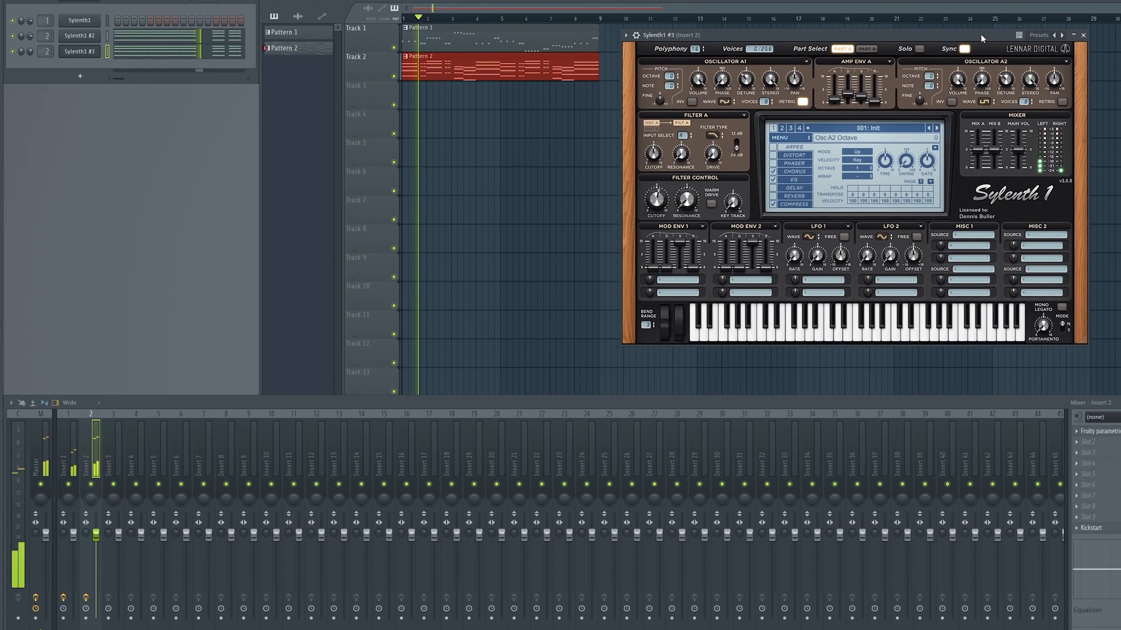
click(73, 535)
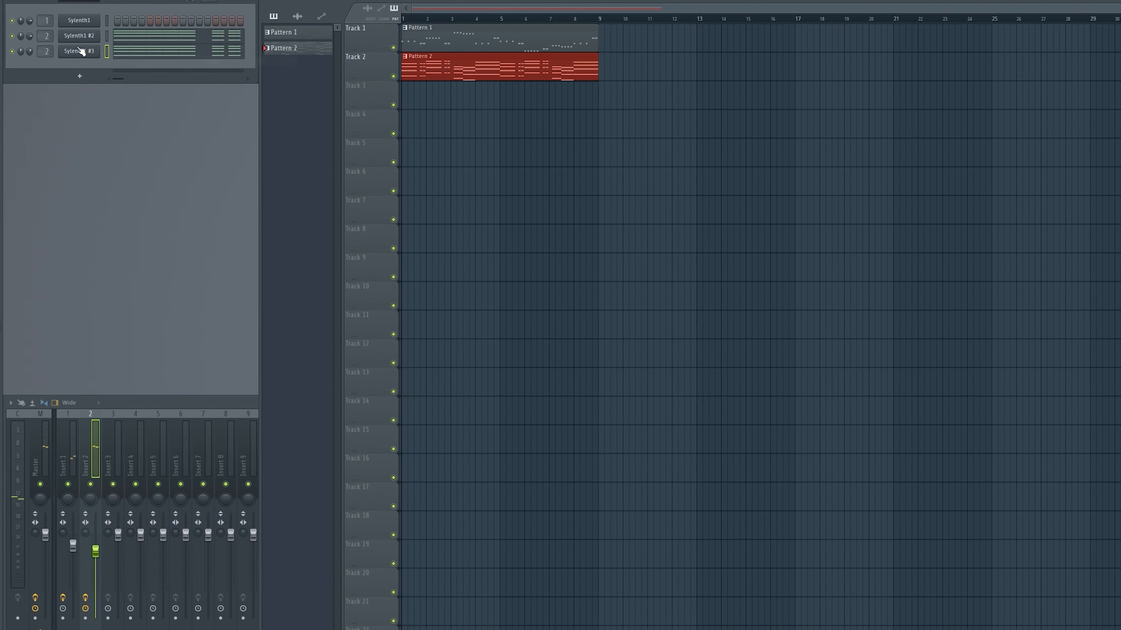
Clone Sylenth1 #3 as a fourth channel and paste the chord notes into the clone.
right_click(79, 51)
click(208, 128)
drag(481, 108, 433, 83)
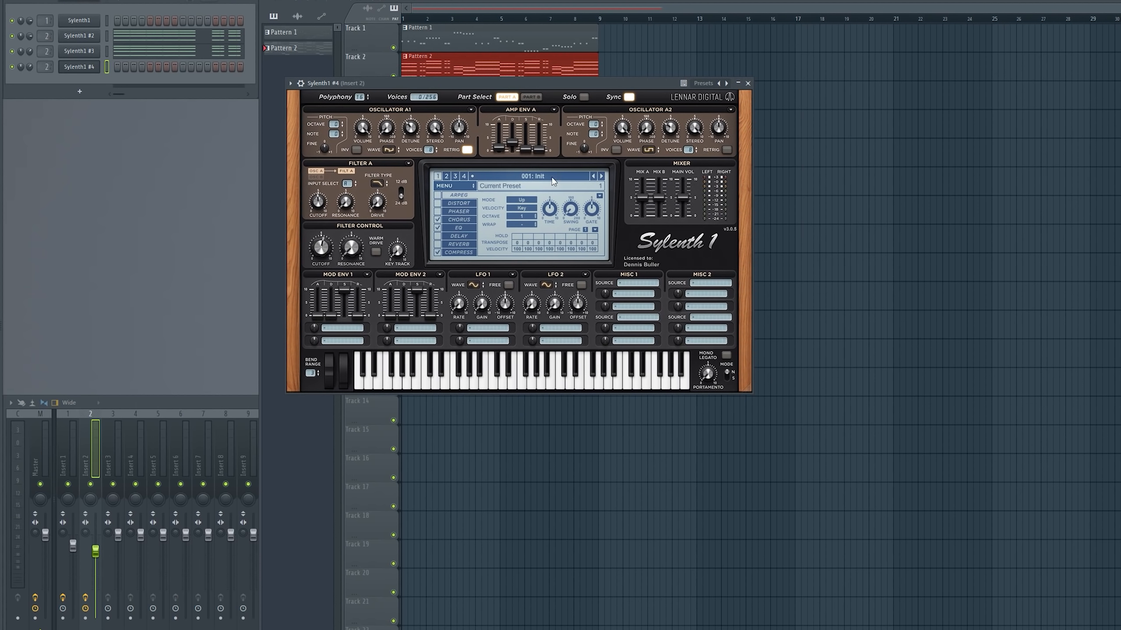
right_click(96, 67)
mouse_move(121, 78)
click(211, 87)
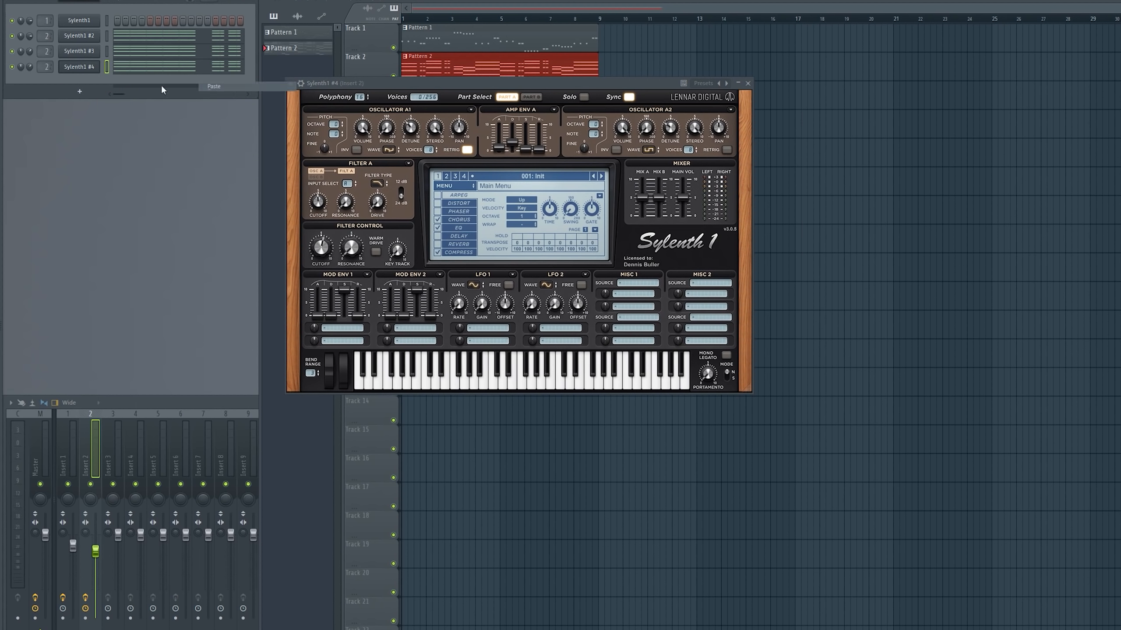
Solo Sylenth1 #4 and set both oscillators A1 and A2 to the Sine waveform.
right_click(13, 66)
click(51, 73)
click(79, 66)
click(78, 66)
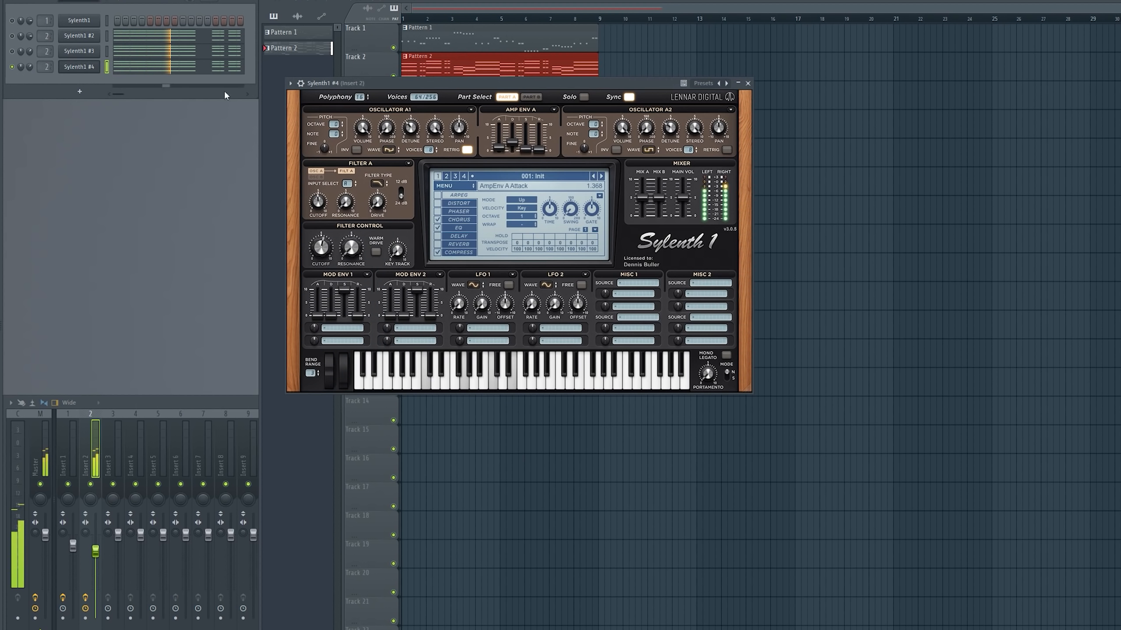
click(389, 149)
click(405, 159)
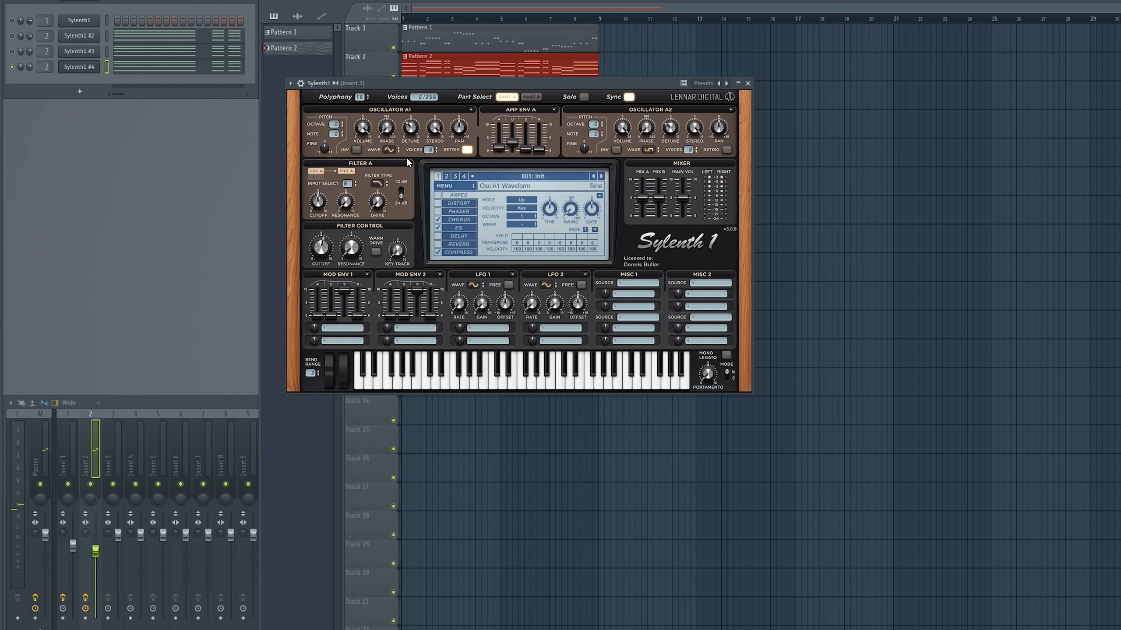
click(649, 149)
click(665, 159)
Audition the Sylenth1 #4 sine layer, enable its reverb and adjust the reverb settings.
drag(620, 83, 657, 72)
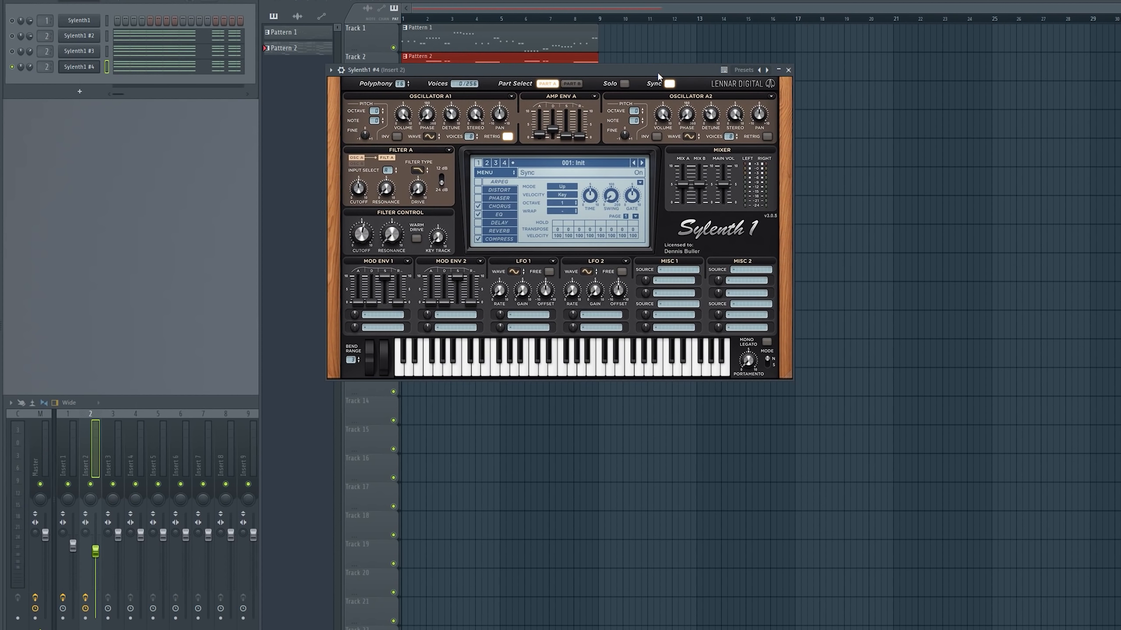
key(space)
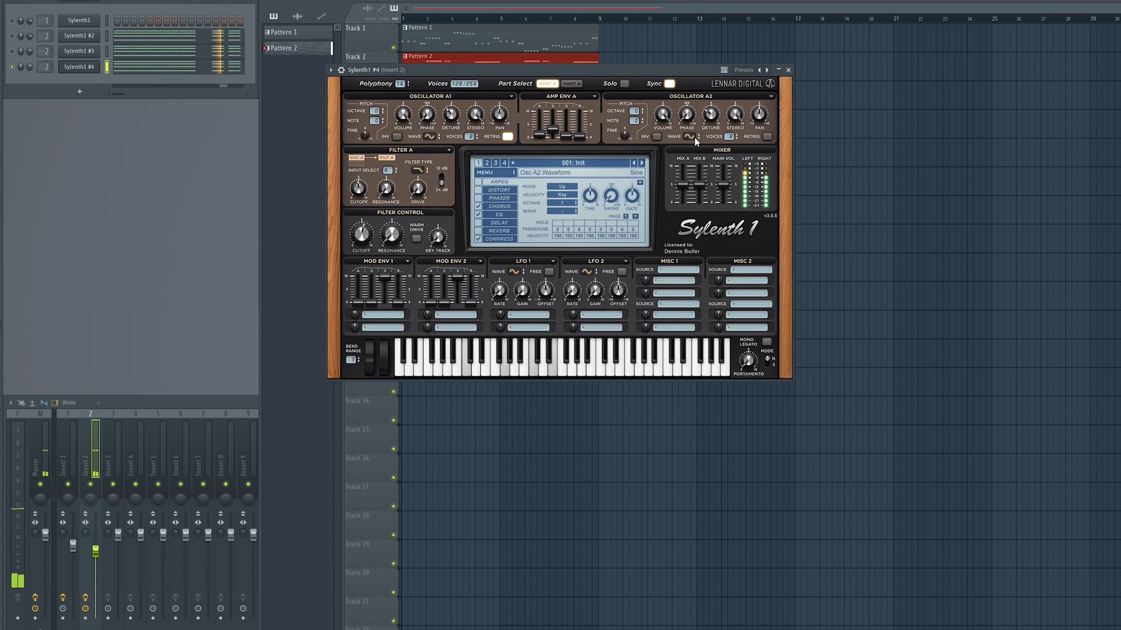
key(space)
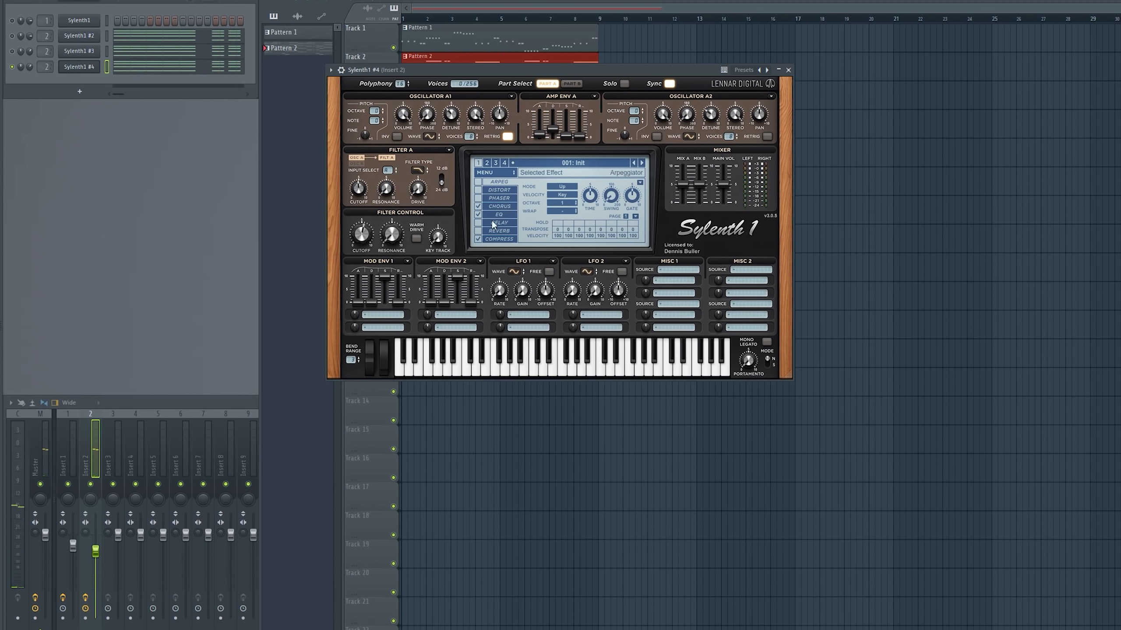
key(space)
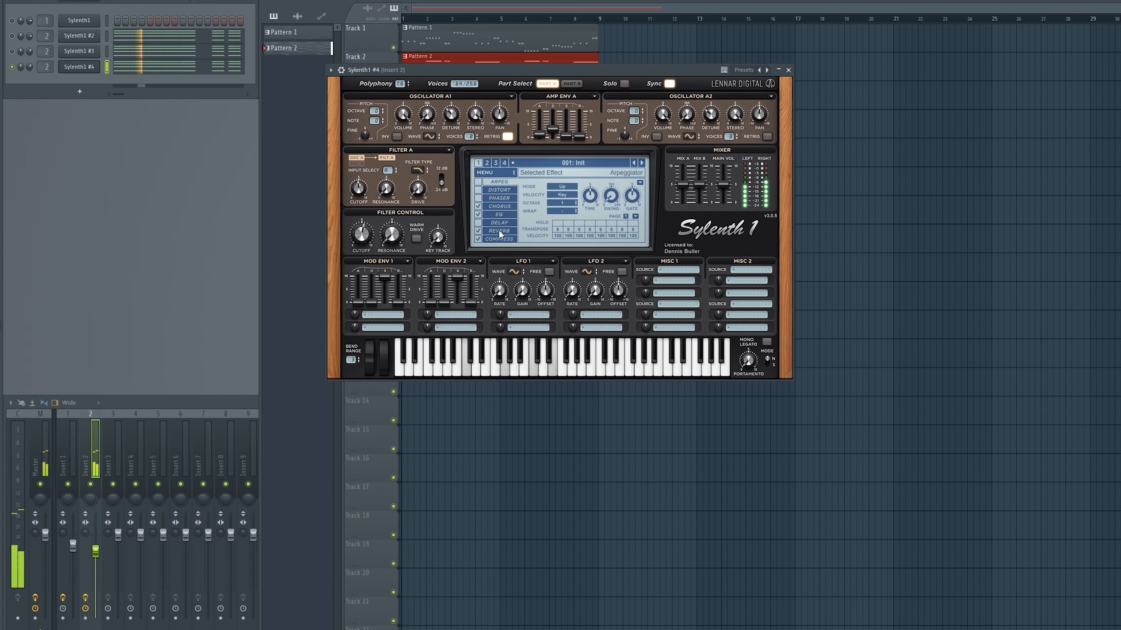
click(499, 230)
drag(620, 233, 621, 256)
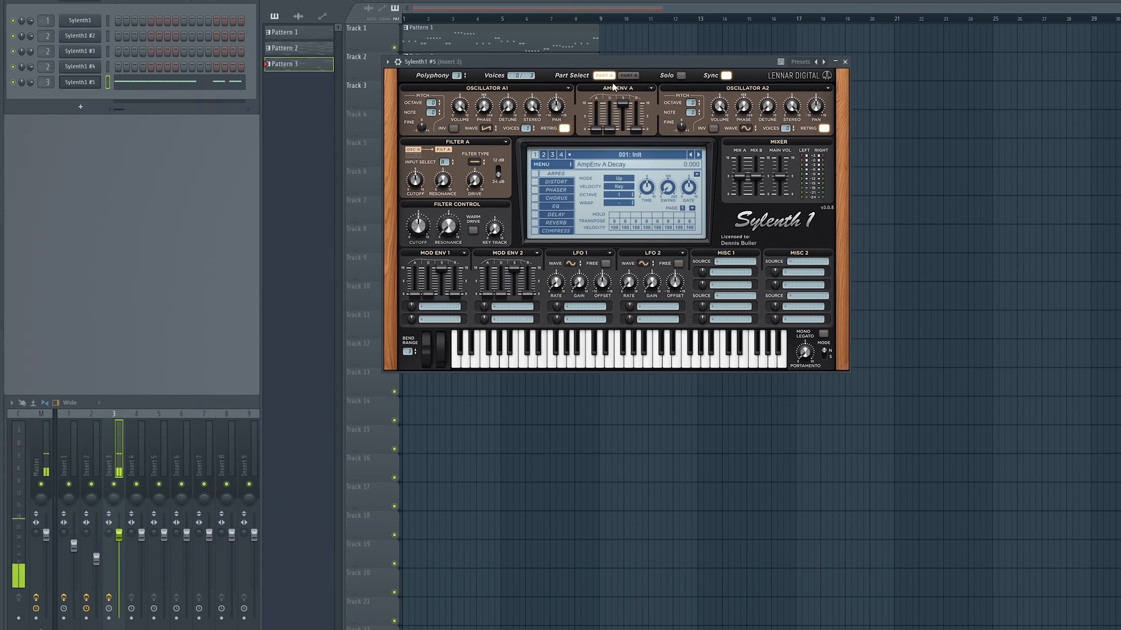
On Sylenth1 #5, set oscillator A1 to Sine and adjust its octave and voices.
drag(608, 63, 575, 69)
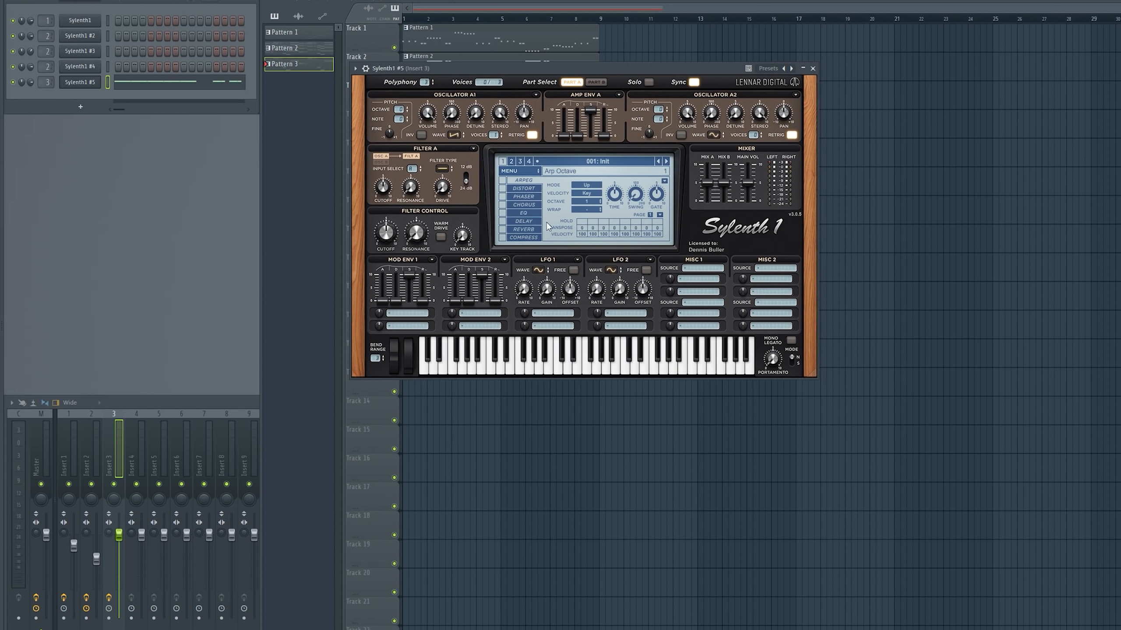
click(454, 135)
click(466, 146)
key(space)
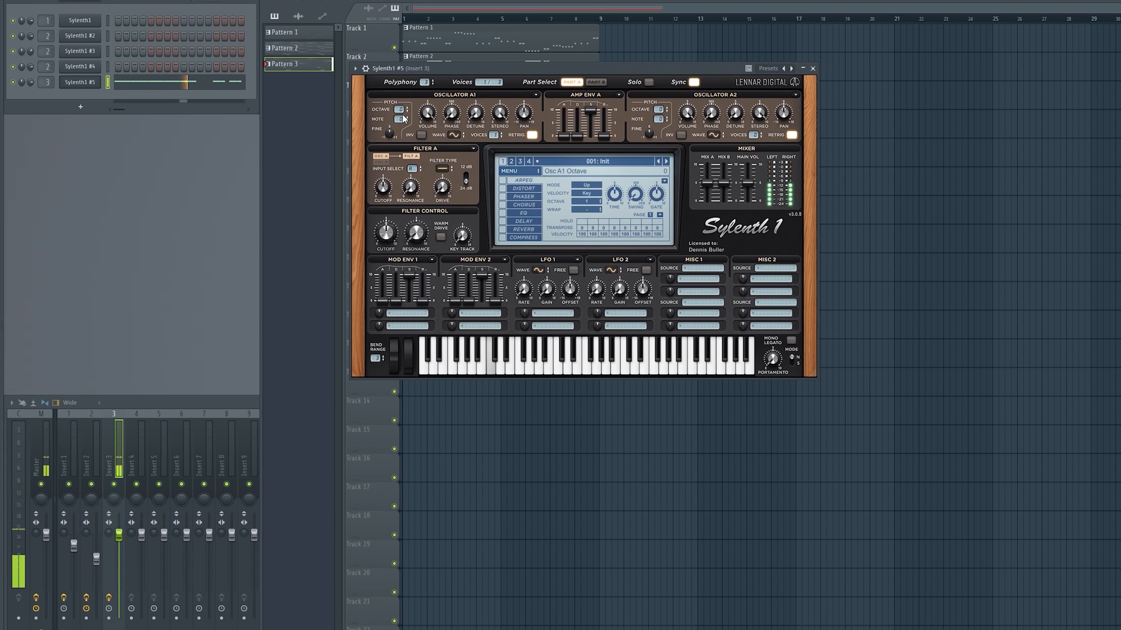
click(407, 111)
drag(494, 135, 498, 115)
Set oscillator A2 to the Pulse waveform, raise its voices and play the pattern.
click(715, 136)
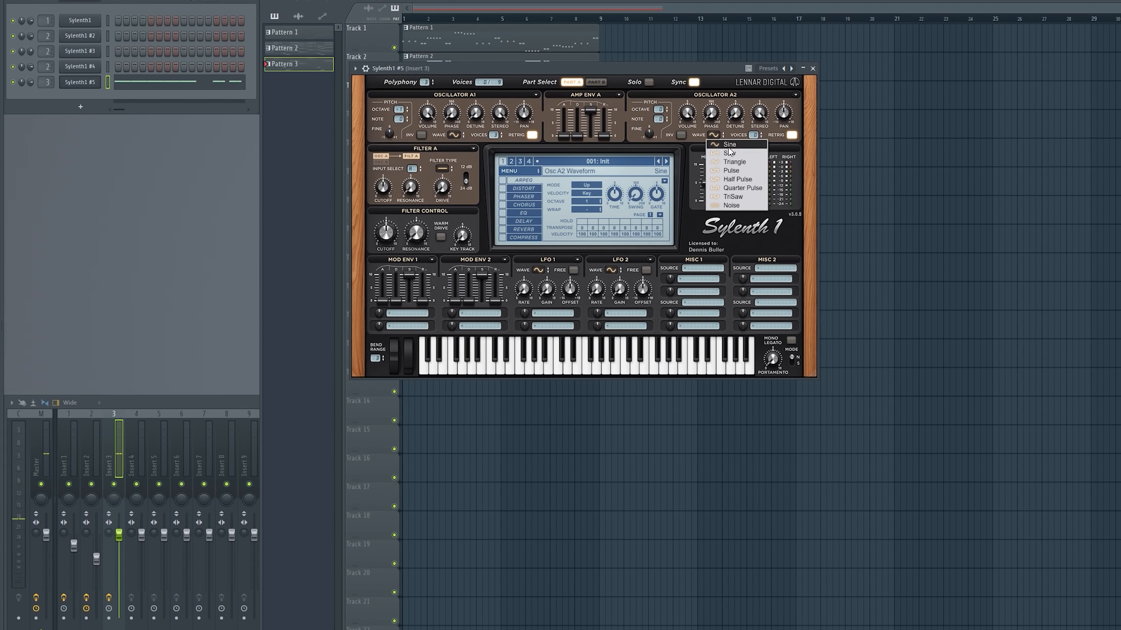
click(733, 170)
drag(753, 135, 761, 25)
key(space)
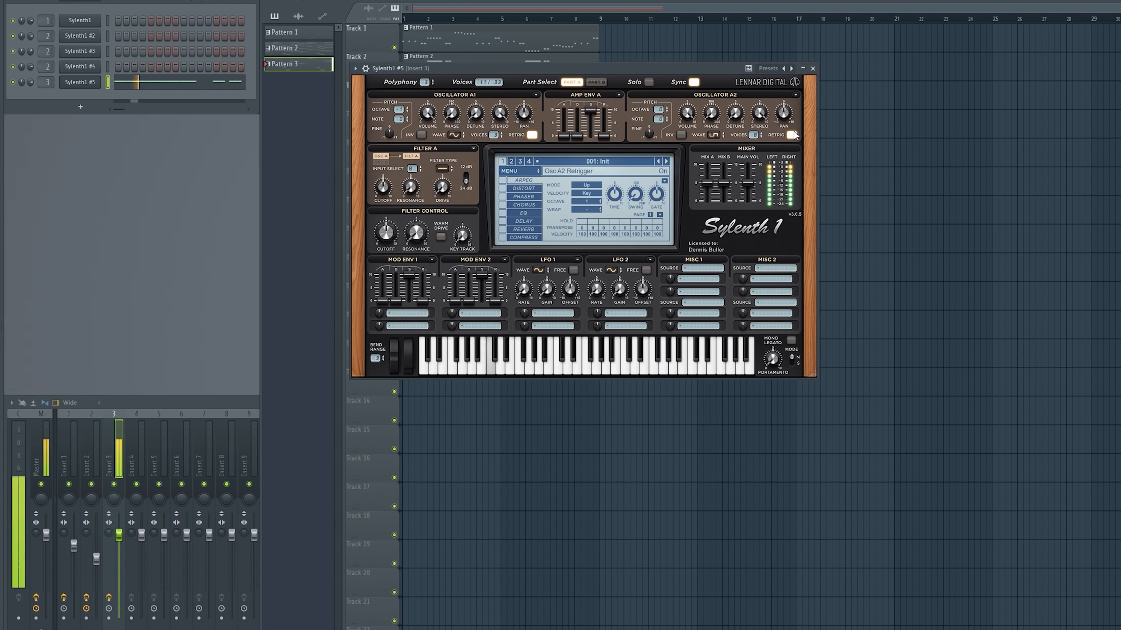
Turn off oscillator A2's retrigger, lower its voices and set its detune to about 3.2.
click(793, 134)
drag(754, 135, 758, 168)
key(space)
key(space)
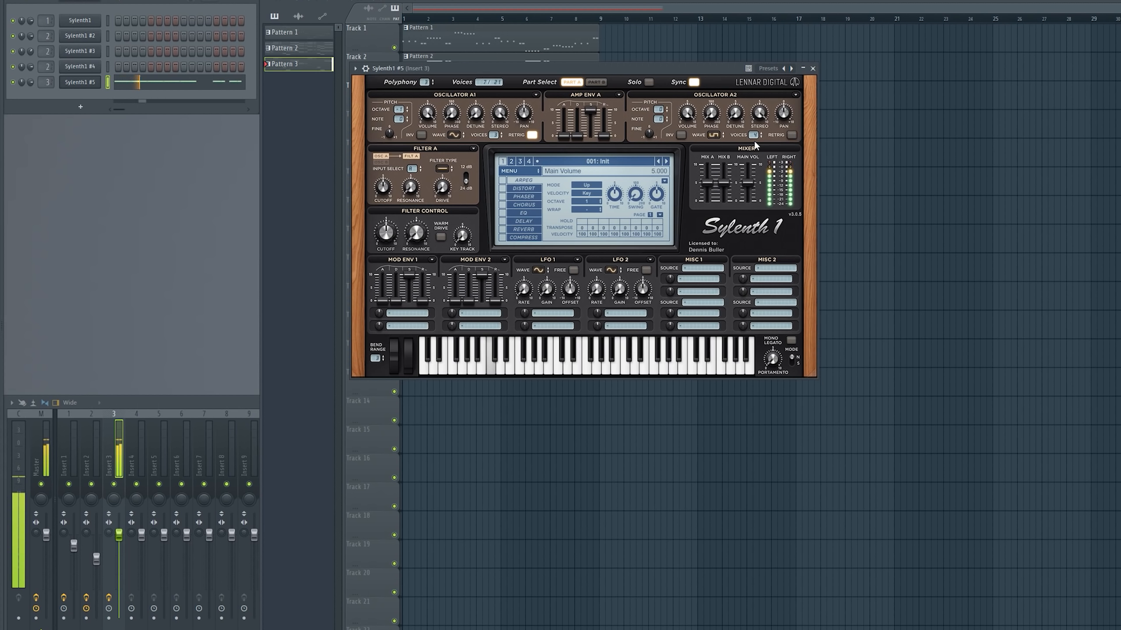
drag(736, 117, 742, 71)
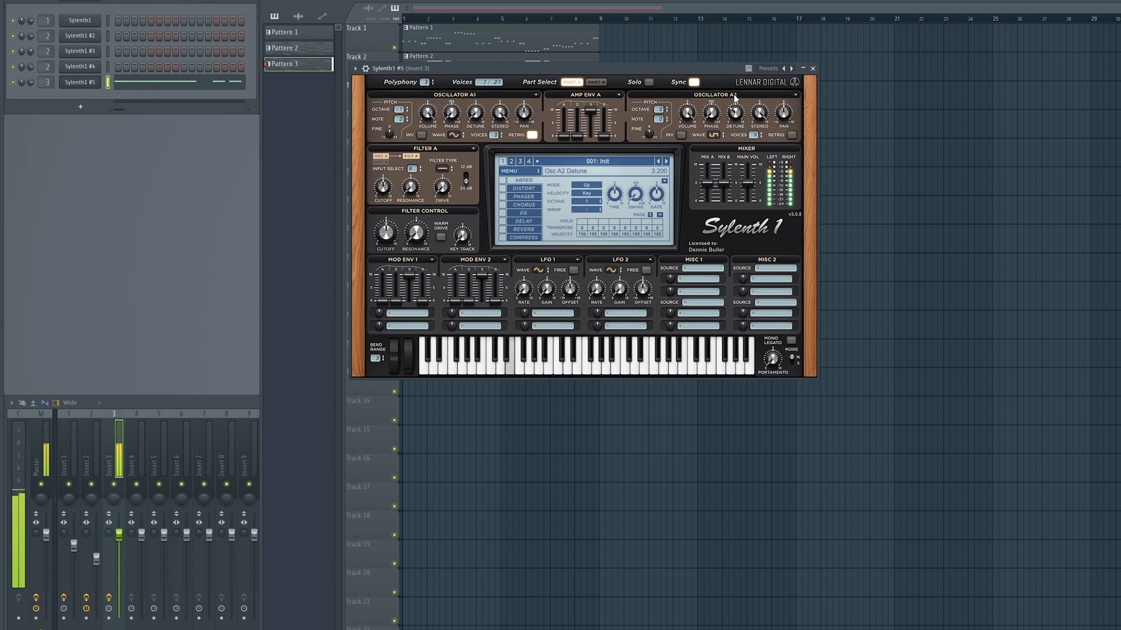
Switch oscillator A2 to the Saw waveform and increase its number of voices.
click(717, 135)
click(724, 145)
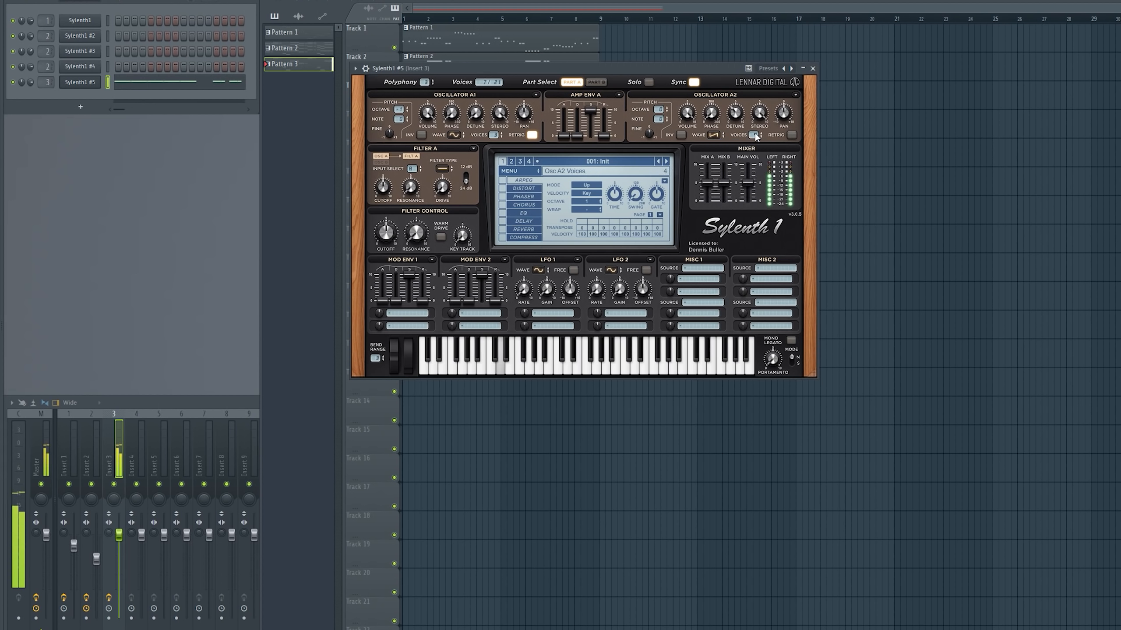
drag(754, 136, 755, 74)
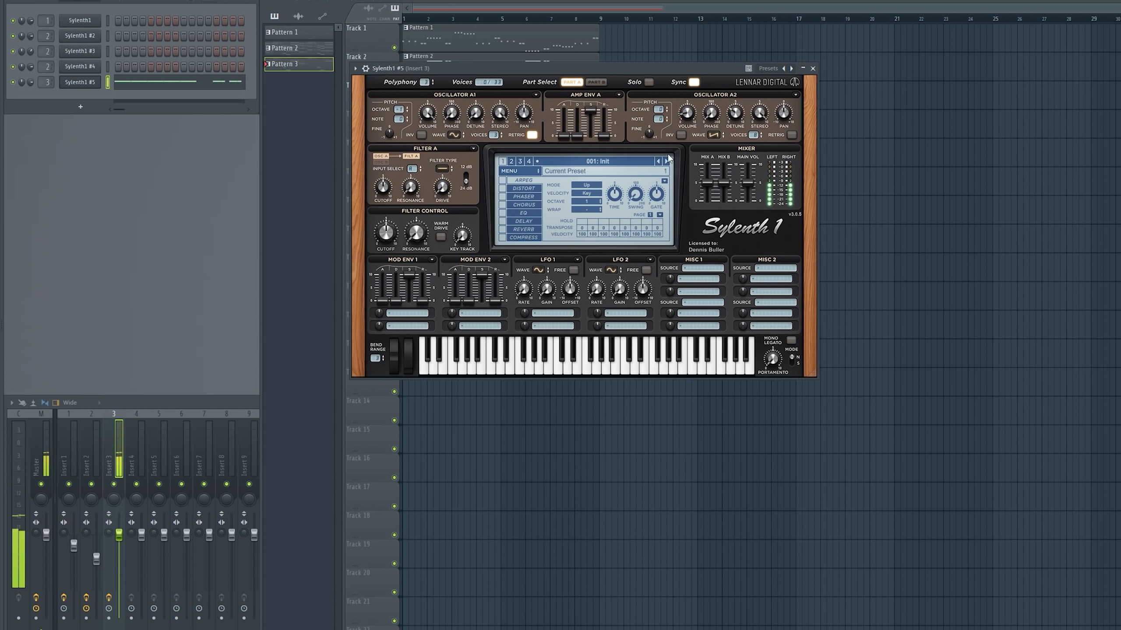
Try TriSaw, Quarter Pulse and Half Pulse on oscillator A2, settle on a pulse-type waveform, and adjust the oscillator's detune.
click(713, 135)
click(732, 196)
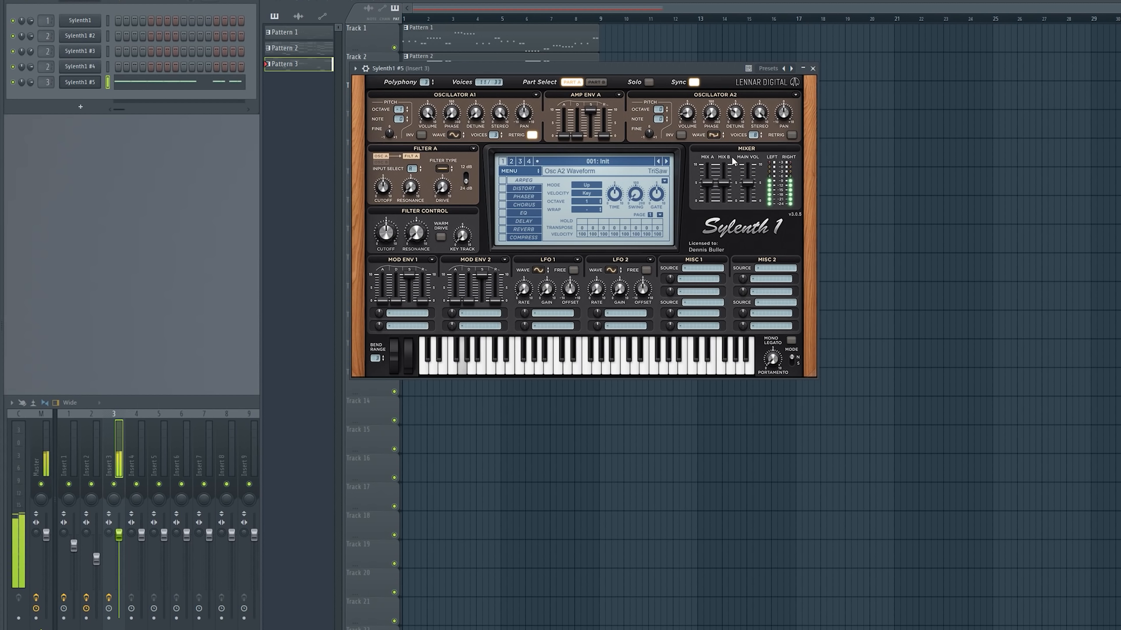
click(714, 135)
click(742, 188)
click(713, 135)
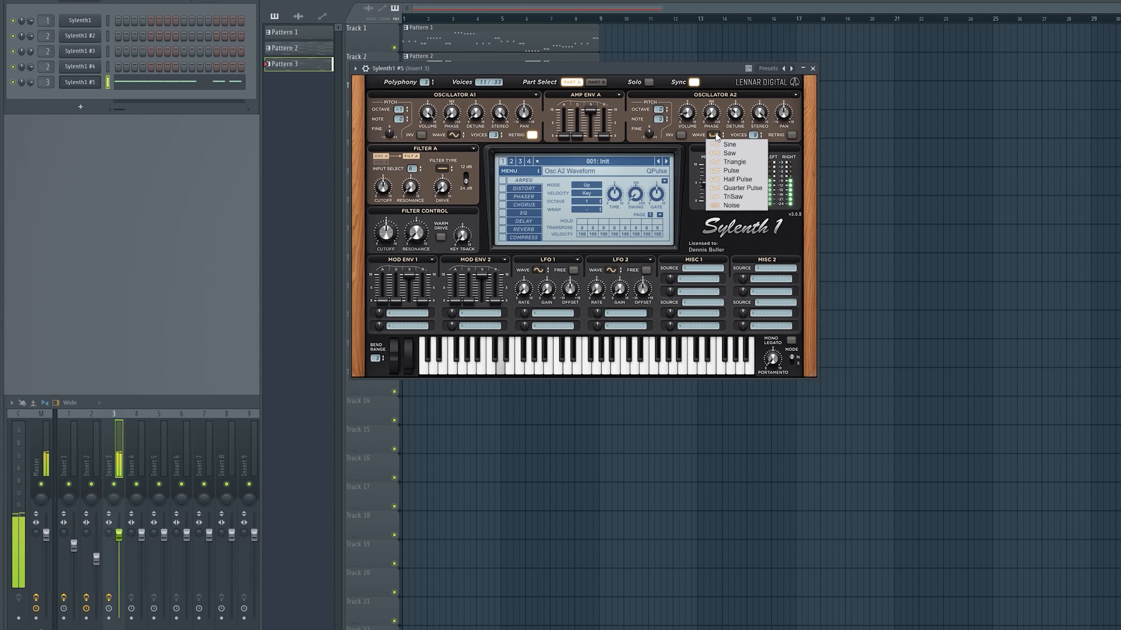
click(737, 179)
click(713, 135)
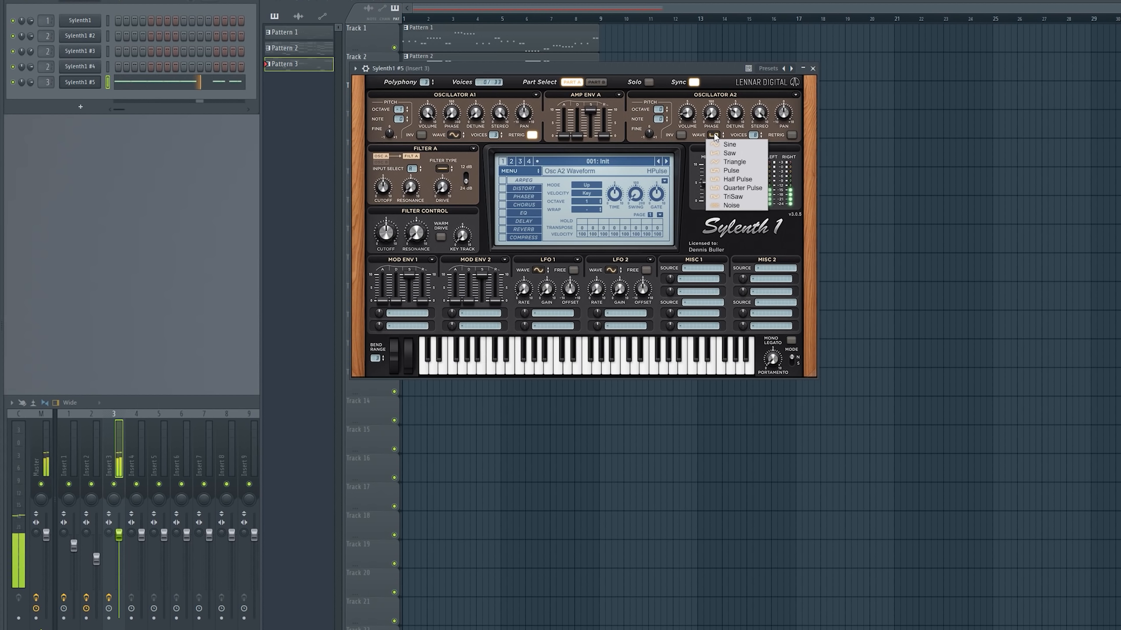
click(717, 73)
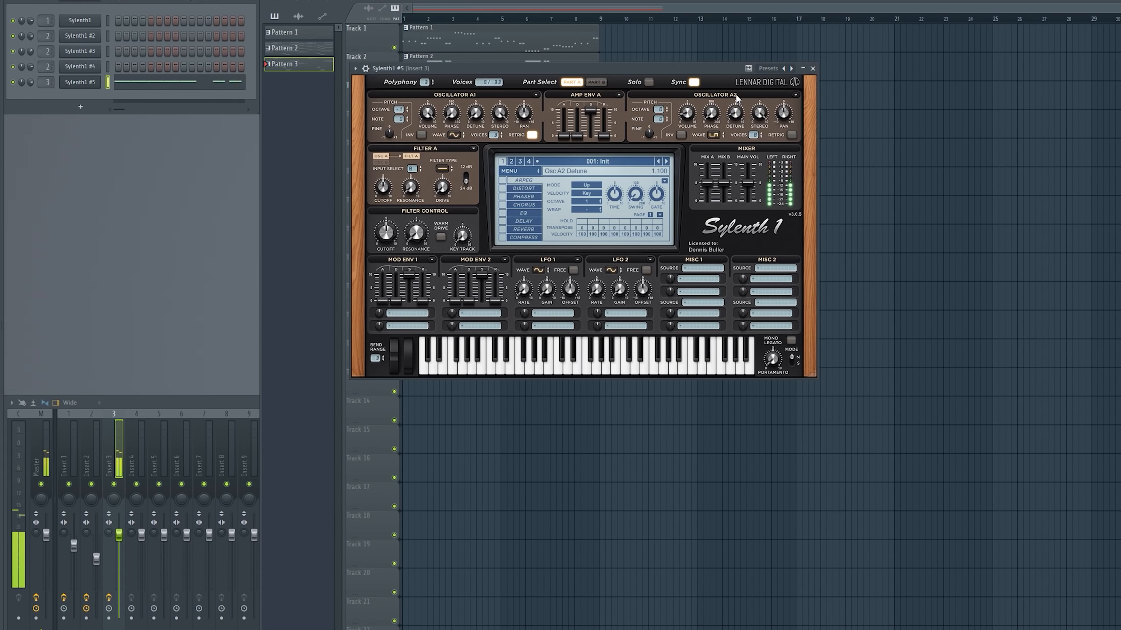
drag(731, 107, 732, 112)
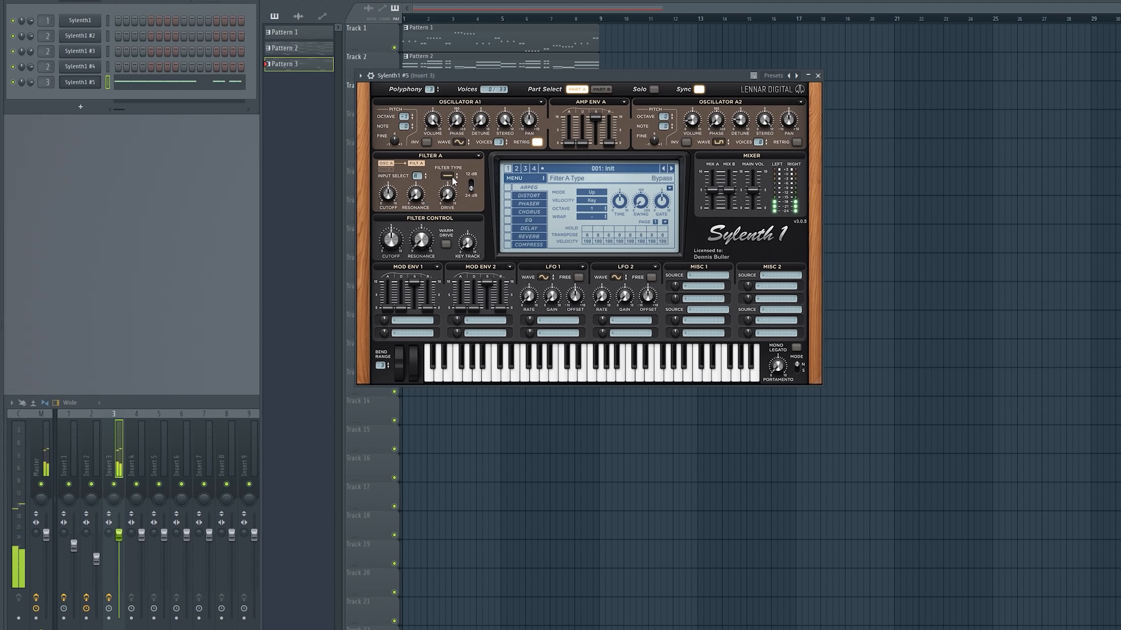
Set Filter A to Lowpass and adjust its cutoff.
click(453, 180)
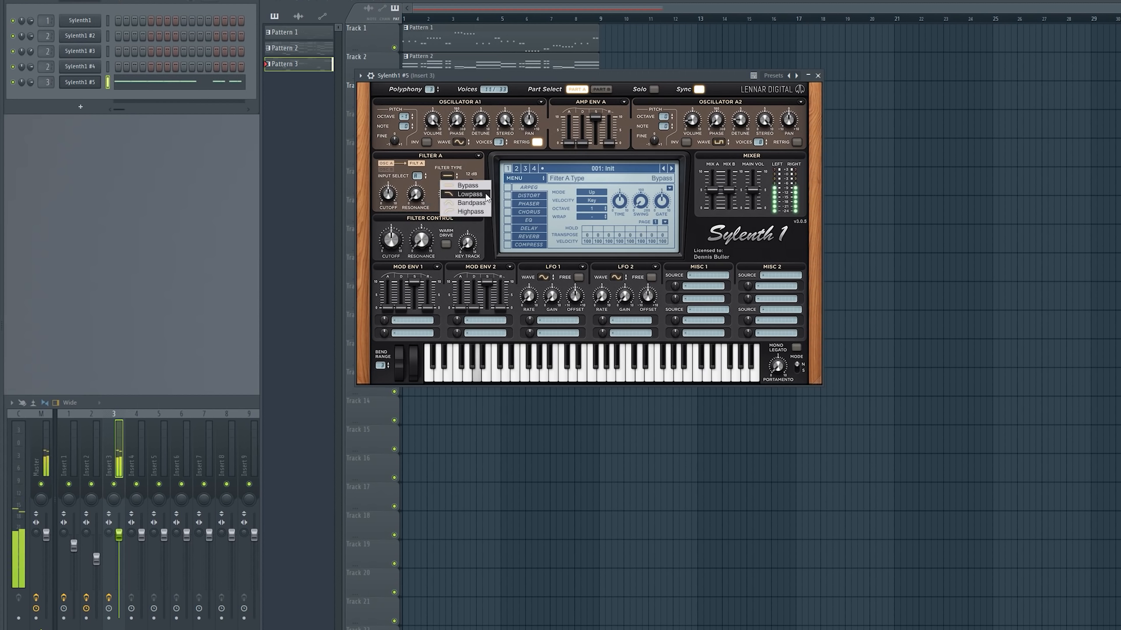
click(458, 193)
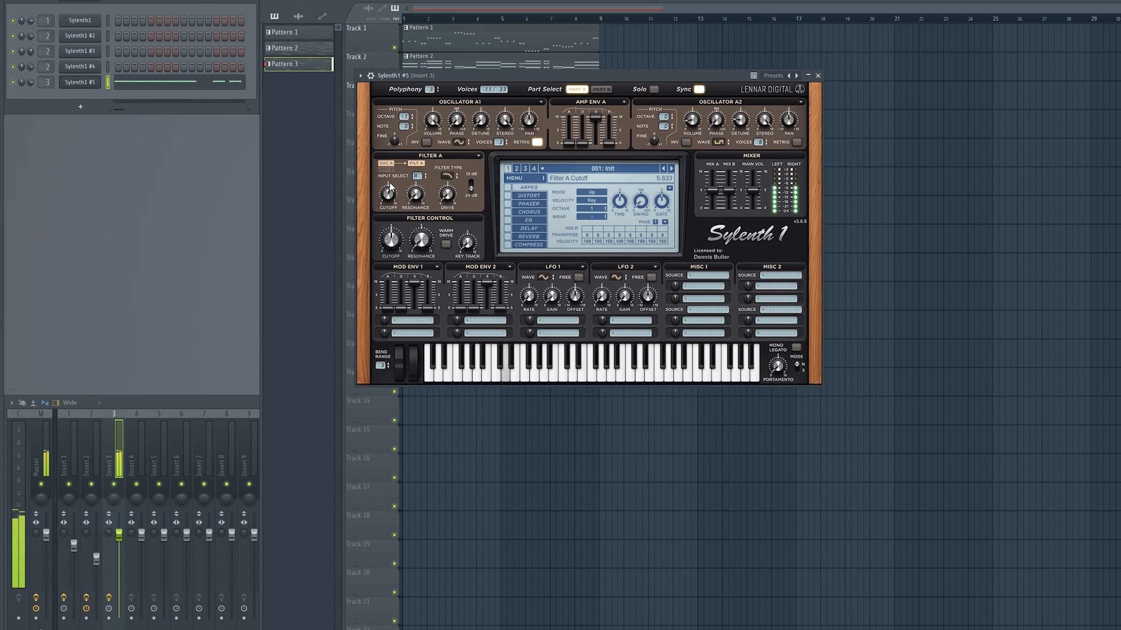
mouse_move(389, 178)
mouse_down()
mouse_move(392, 143)
mouse_move(406, 182)
mouse_up()
Enable Compress and EQ, boost the EQ bass by about 12 dB, and adjust the bass frequency and treble.
click(507, 245)
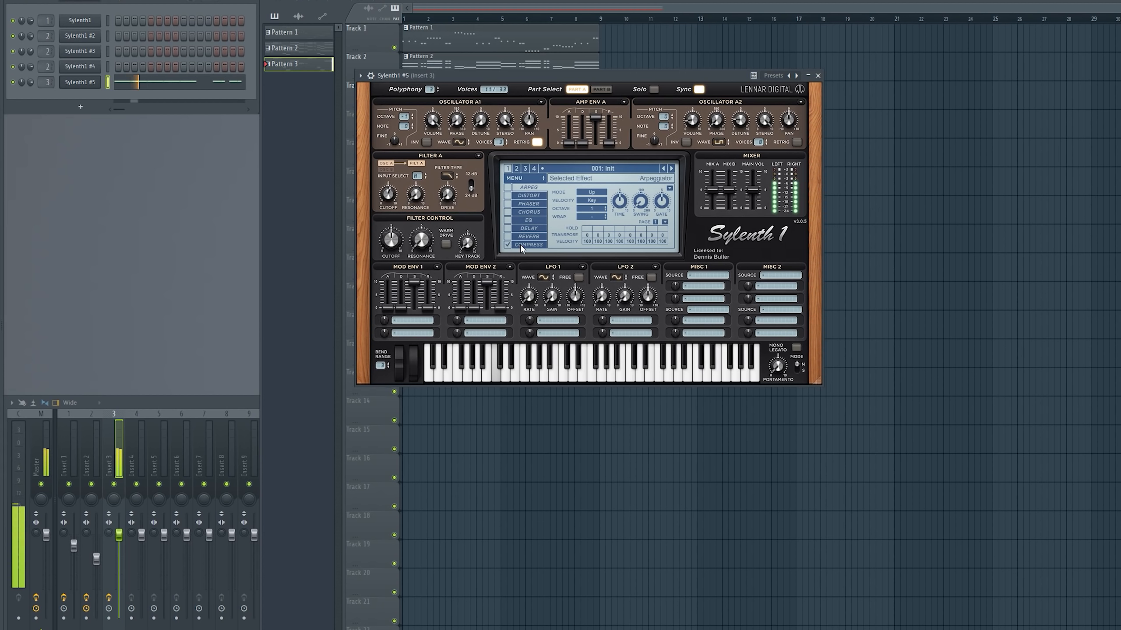
click(507, 219)
click(525, 221)
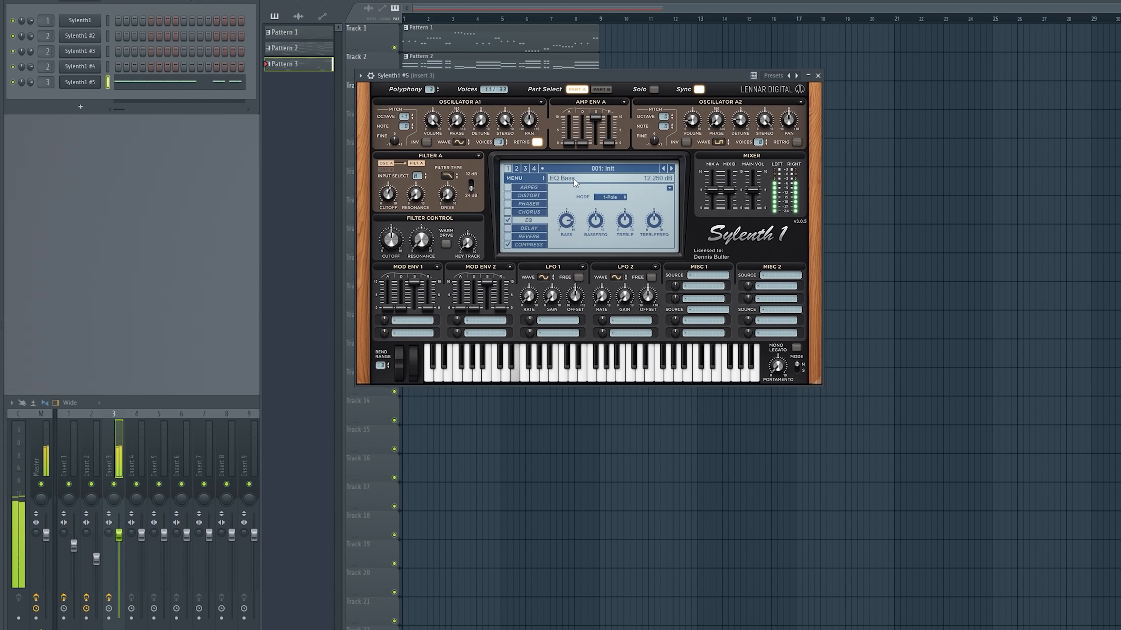
drag(598, 227, 598, 230)
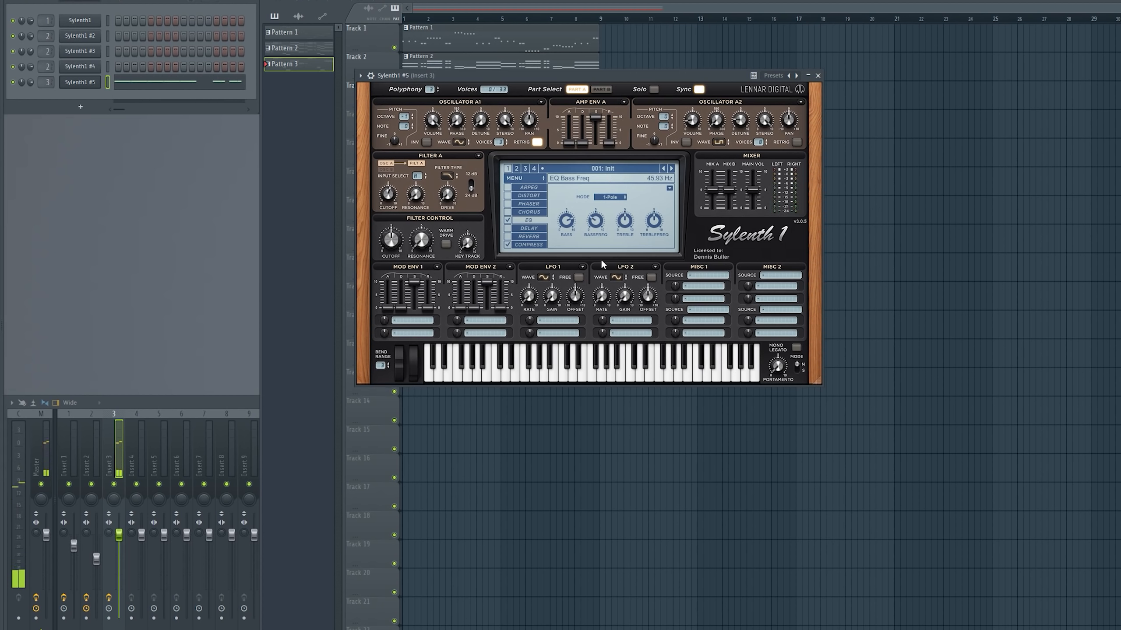
drag(634, 179, 635, 185)
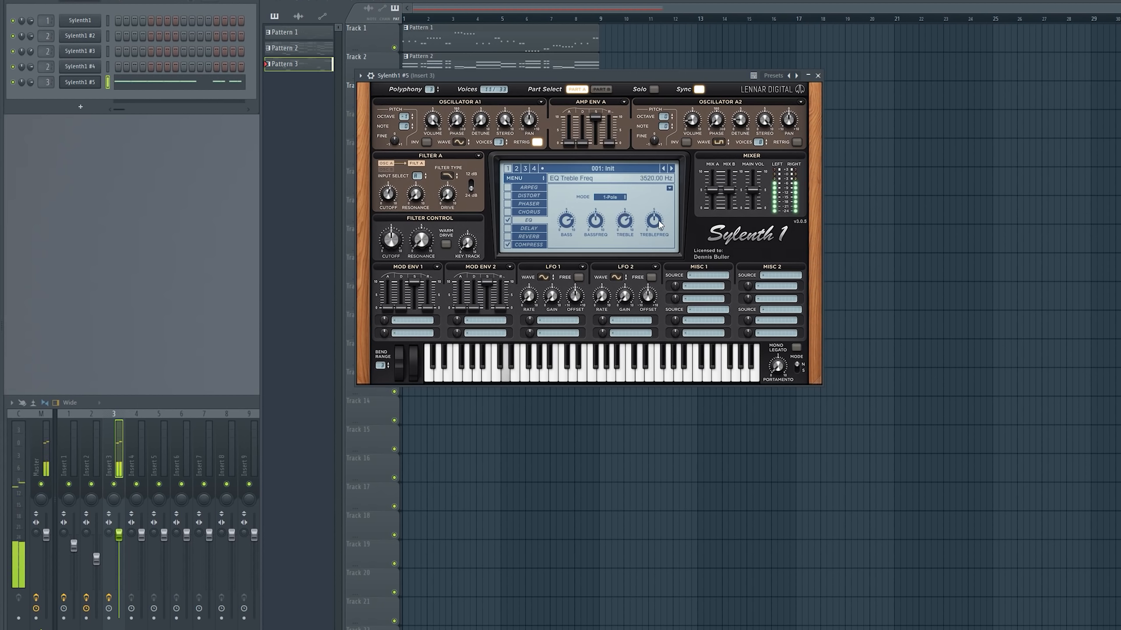
Enable and adjust the chorus, and turn on OverDrive distortion with an amount of about 7.
click(528, 213)
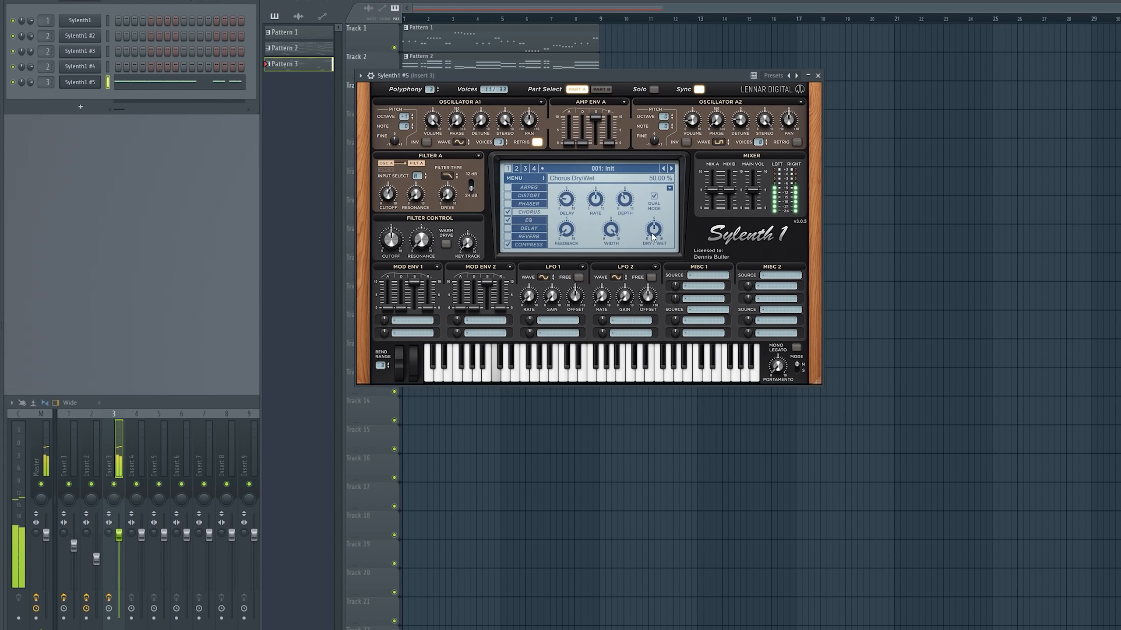
drag(624, 200, 632, 162)
click(507, 195)
click(530, 197)
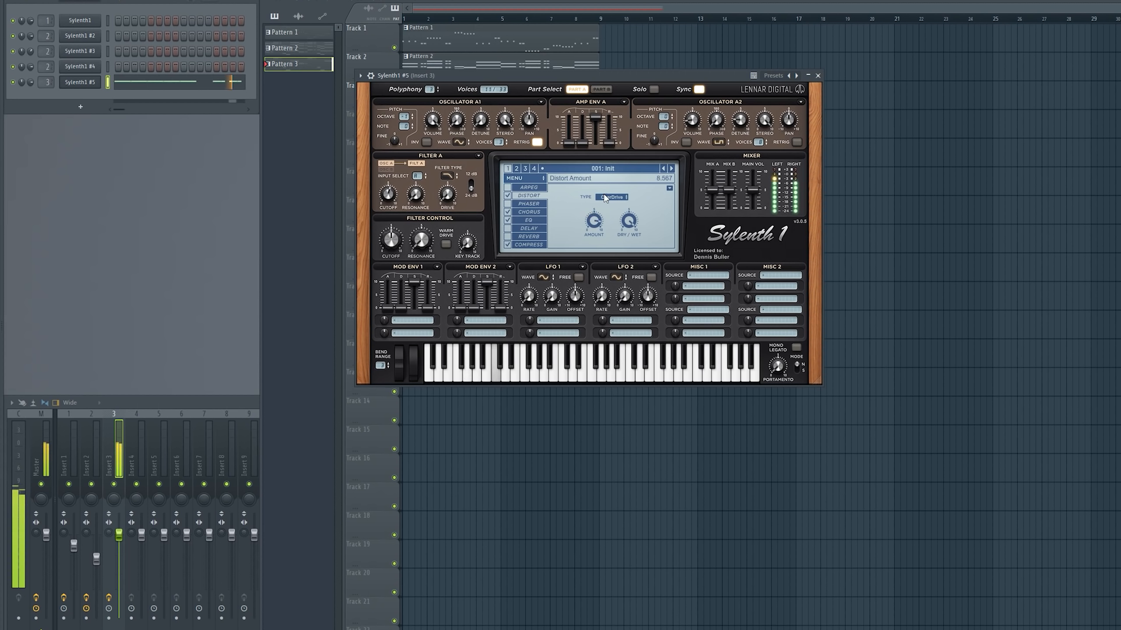
drag(605, 217, 606, 226)
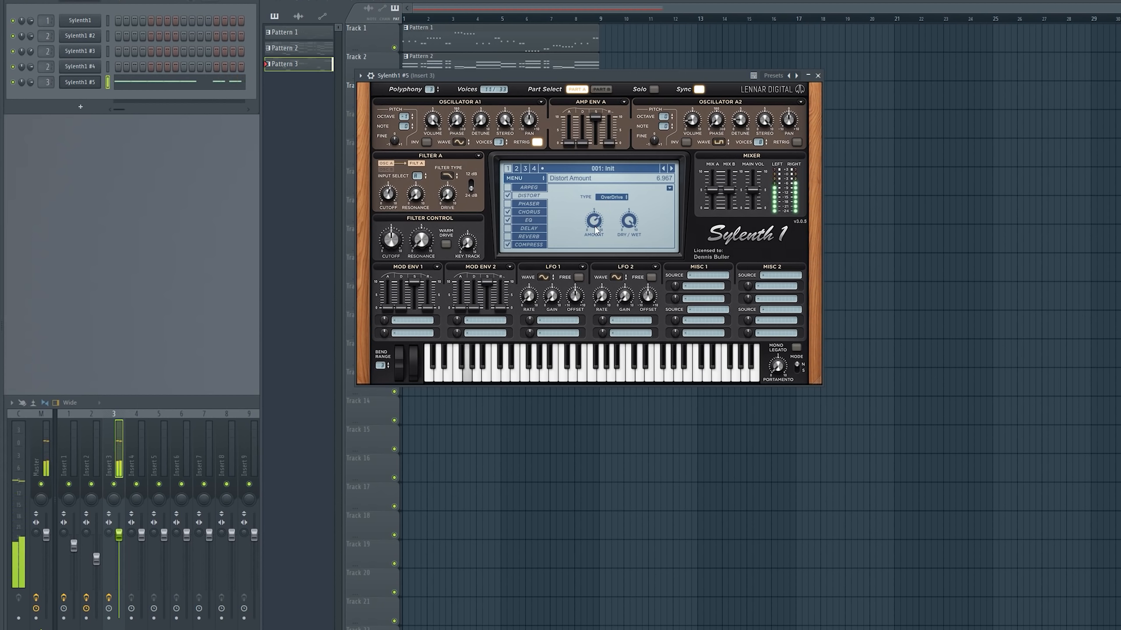
Load Fruity parametric EQ 2 into the first effect slot of mixer Insert 3.
click(169, 499)
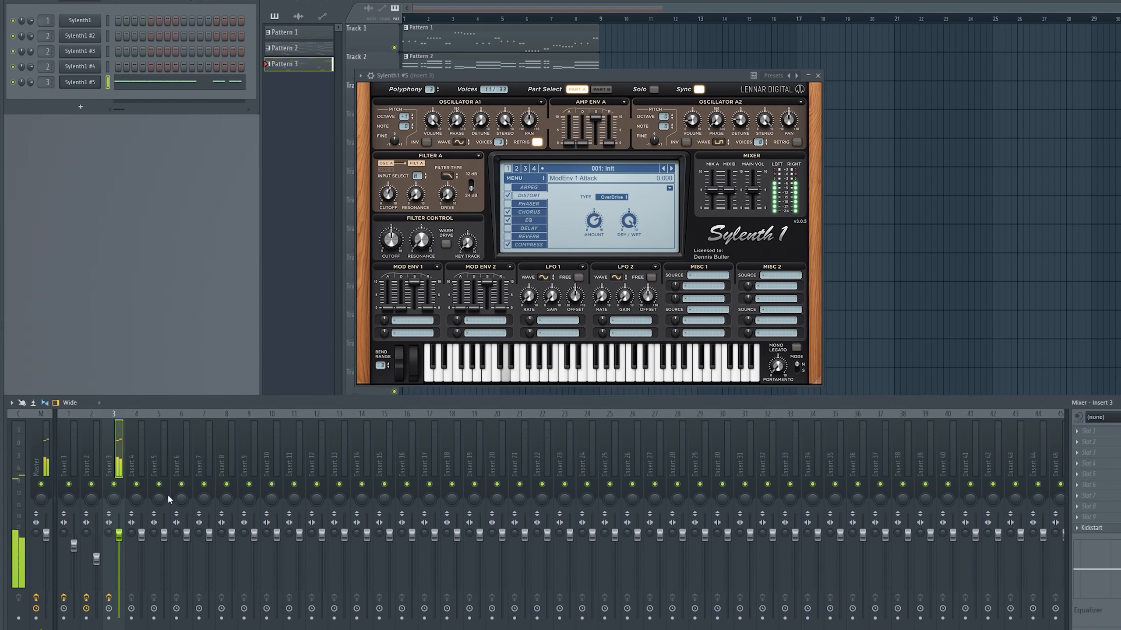
click(1077, 434)
mouse_move(1077, 433)
click(913, 3)
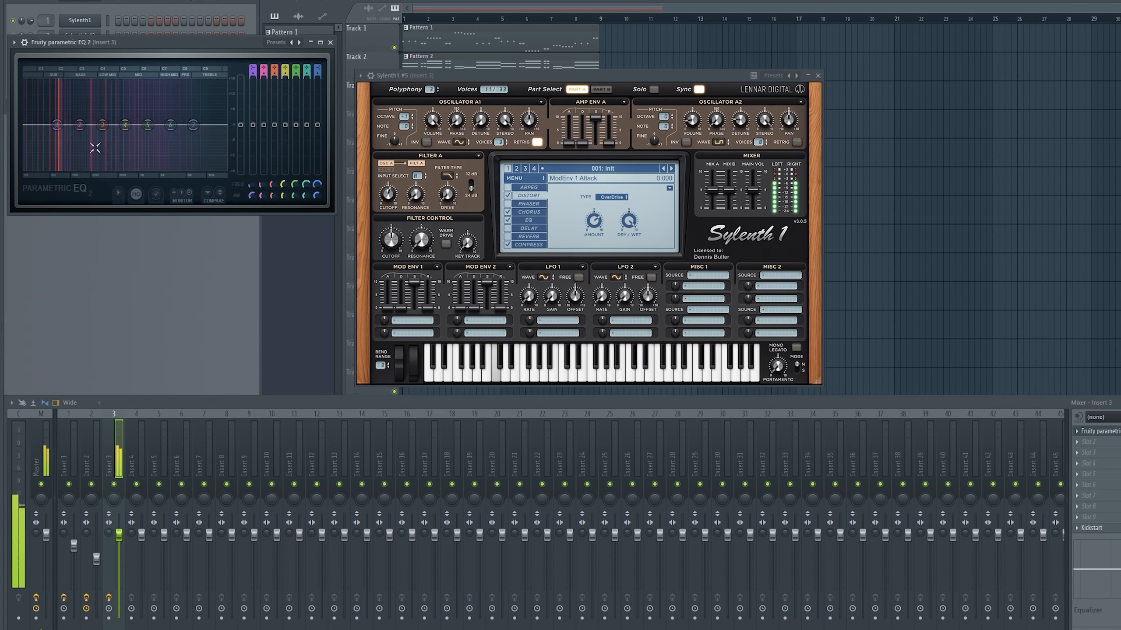
Make EQ band 1 a high pass that cuts the sub frequencies, and gently boost band 3 in the low mids.
right_click(64, 131)
mouse_move(76, 152)
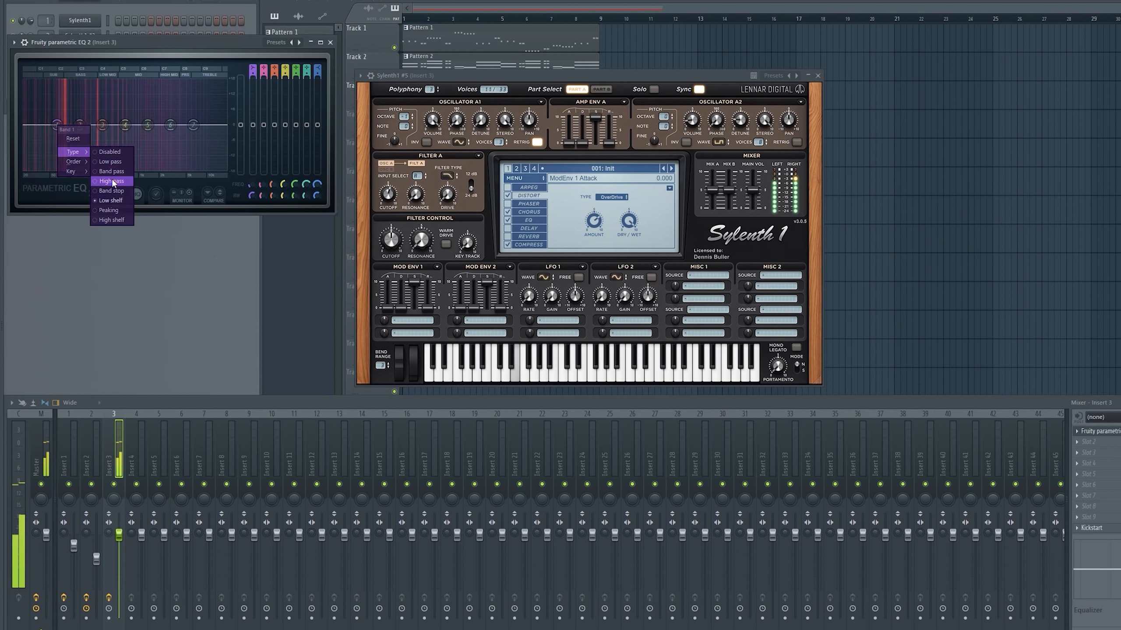
click(108, 171)
click(106, 162)
drag(57, 124, 100, 117)
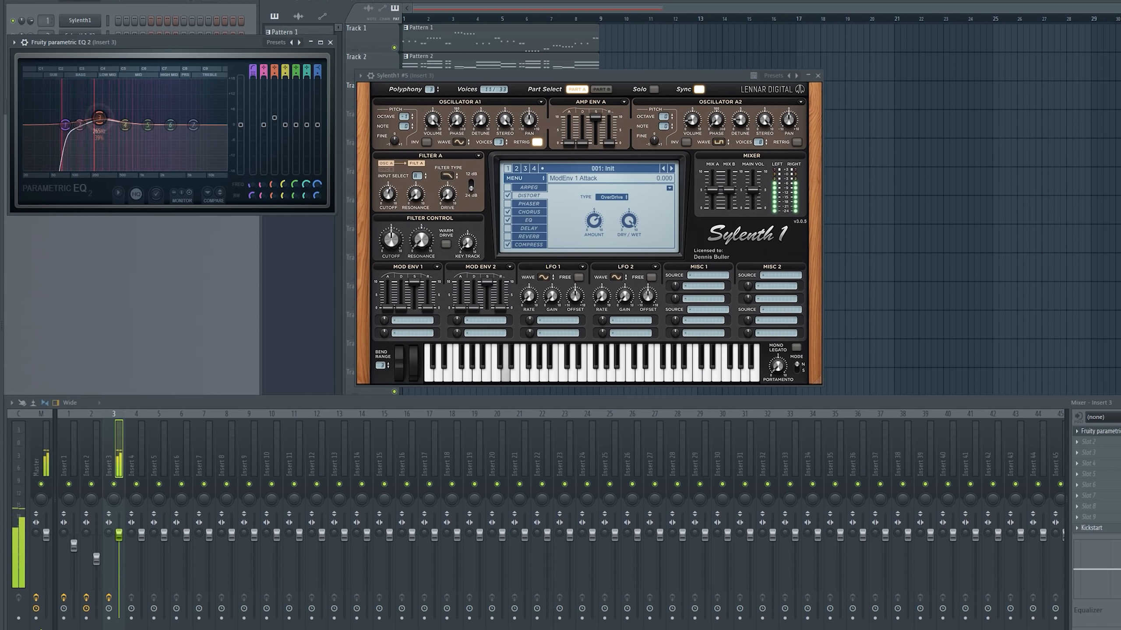
click(330, 42)
Add RBass Stereo to the second effect slot of Insert 3 and set its frequency to 120 Hz.
click(1080, 444)
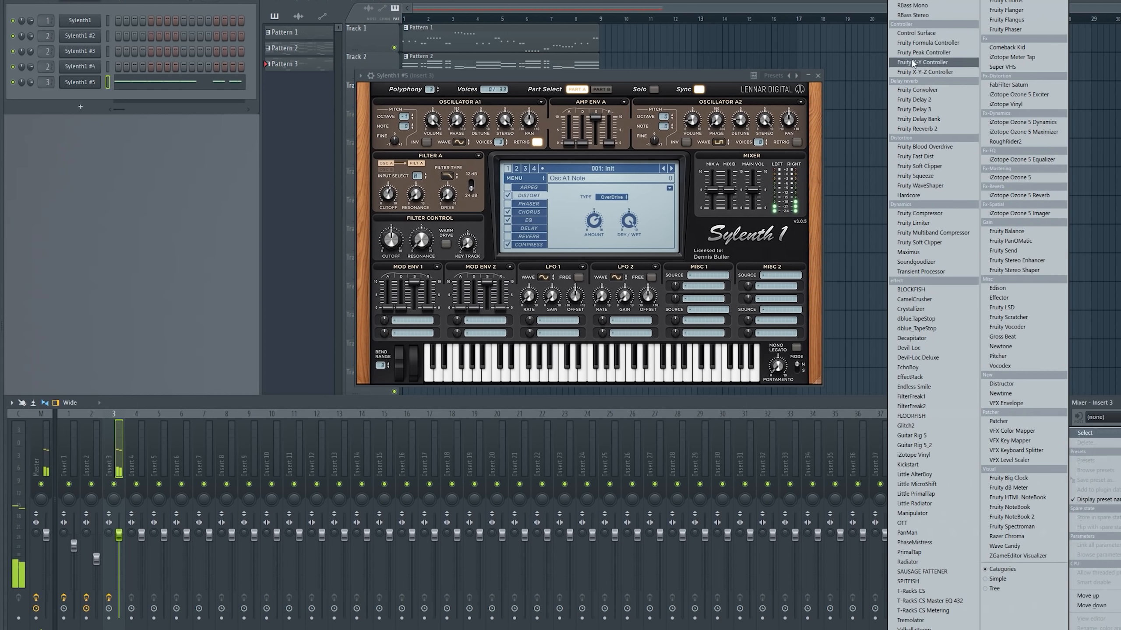
click(927, 15)
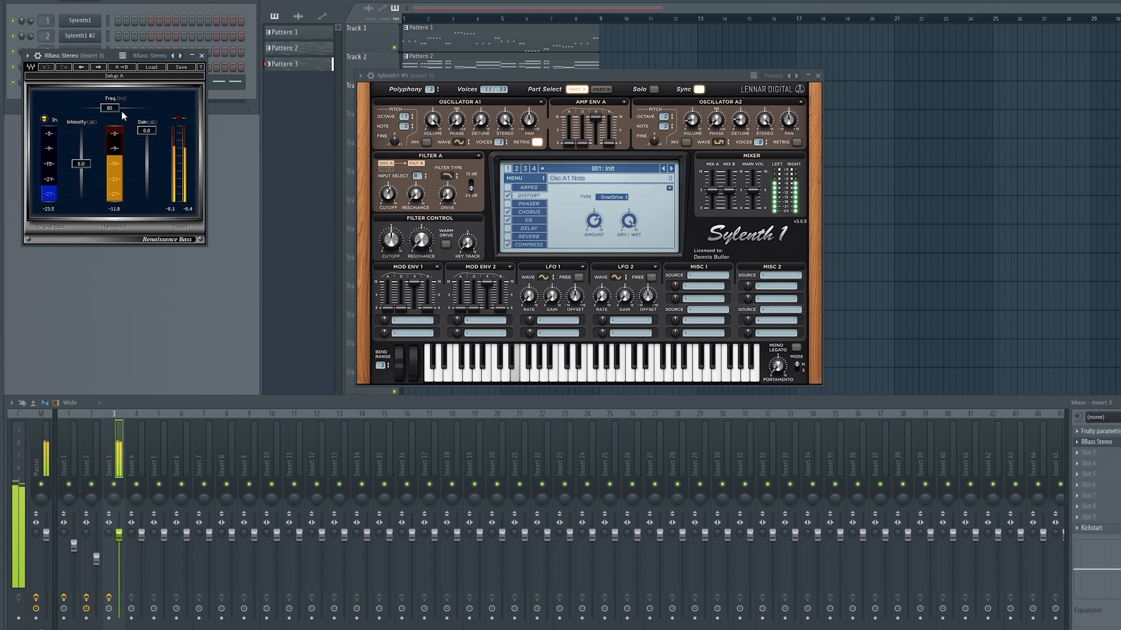
drag(128, 108, 118, 108)
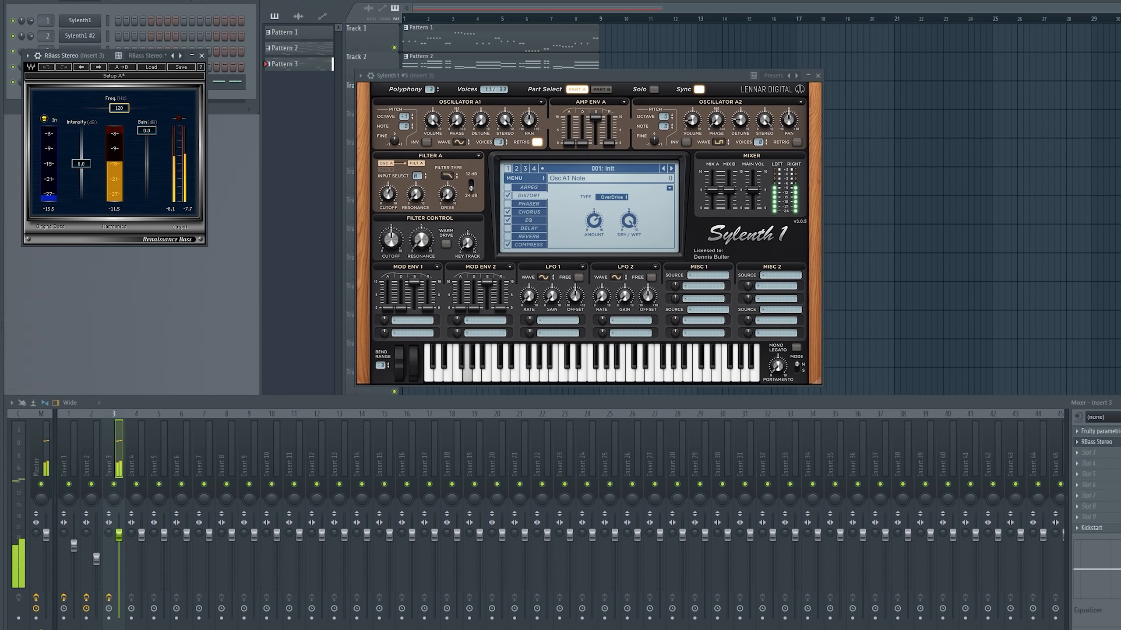
click(201, 56)
Add Decapitator to the third effect slot of Insert 3.
right_click(1082, 441)
mouse_move(1088, 437)
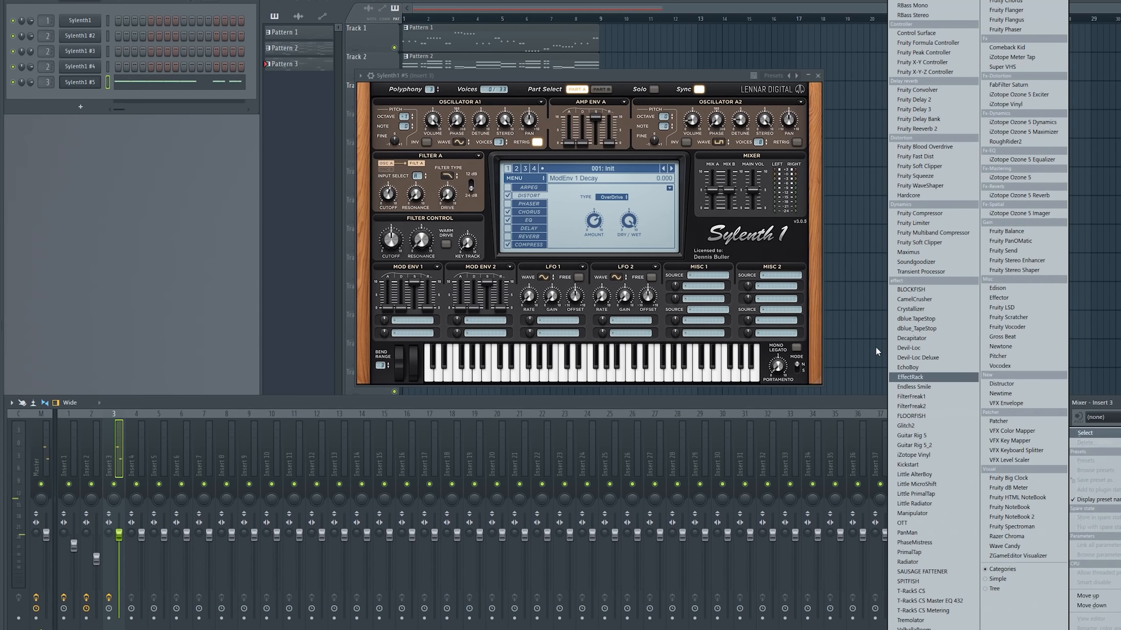
click(909, 338)
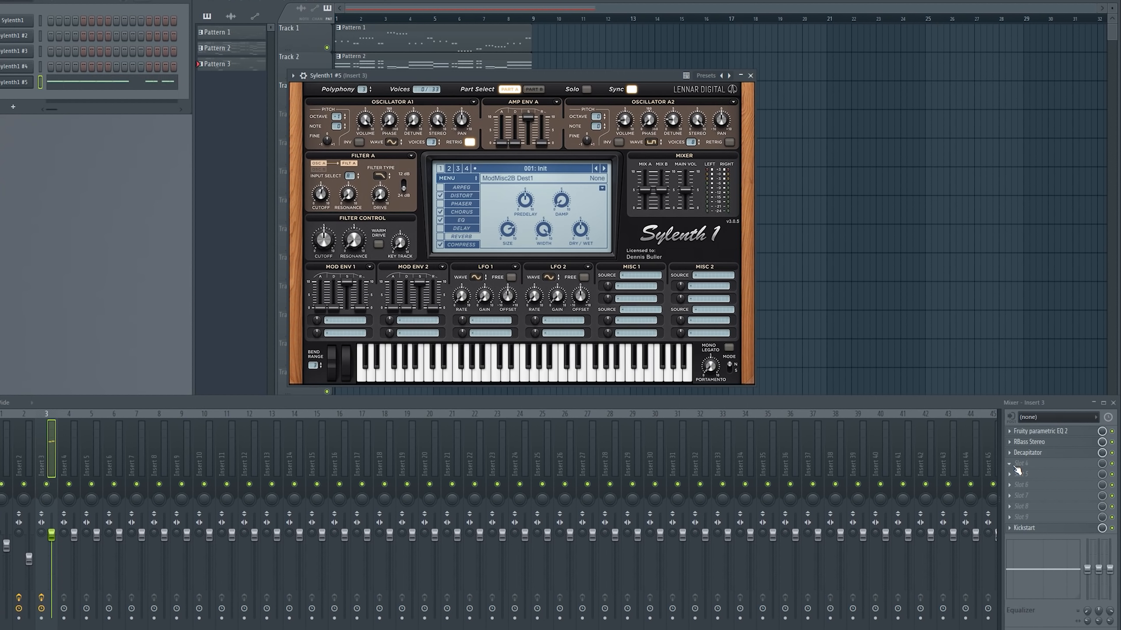
Load Fruity Reeverb 2 into the fifth effect slot of Insert 3 and Fruity peak controller into the fourth.
click(1014, 431)
mouse_move(1017, 433)
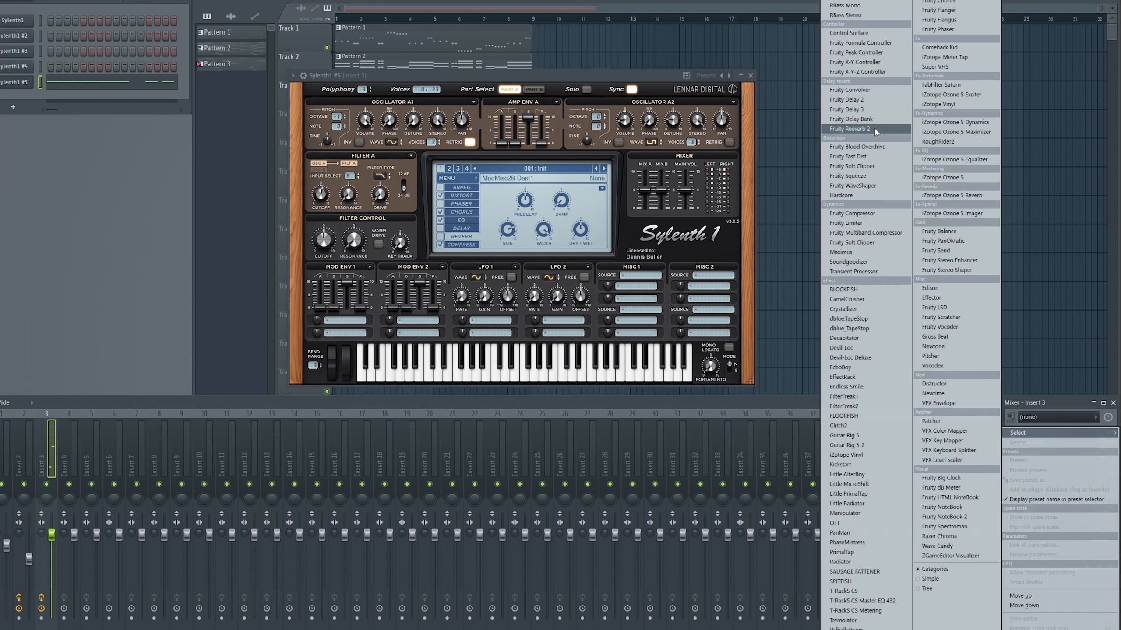
click(877, 133)
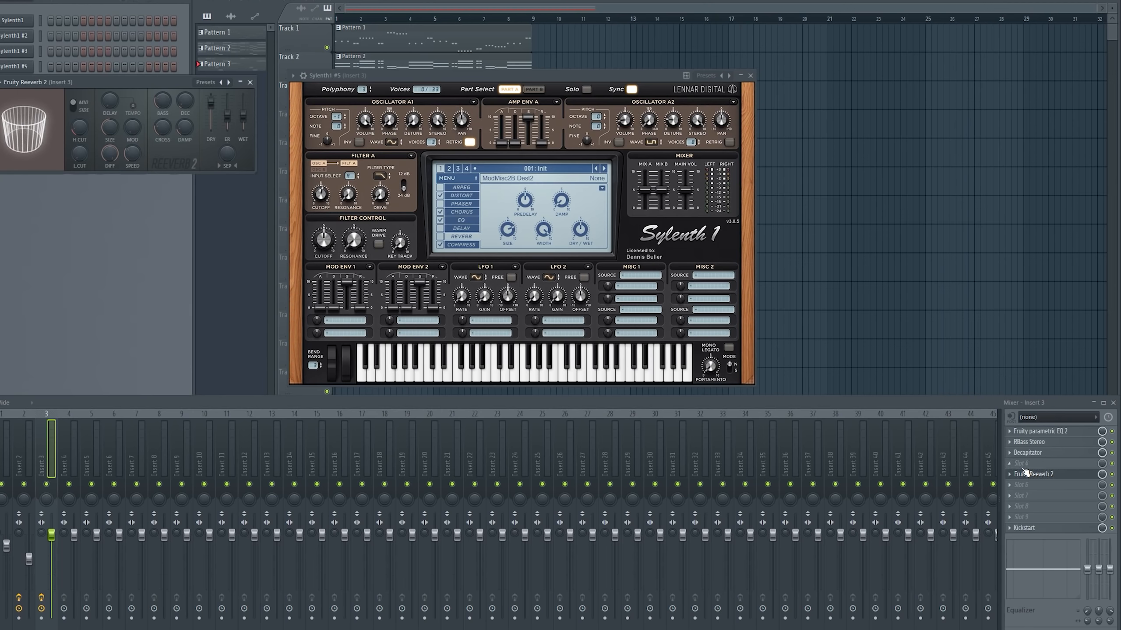
click(1028, 474)
click(865, 55)
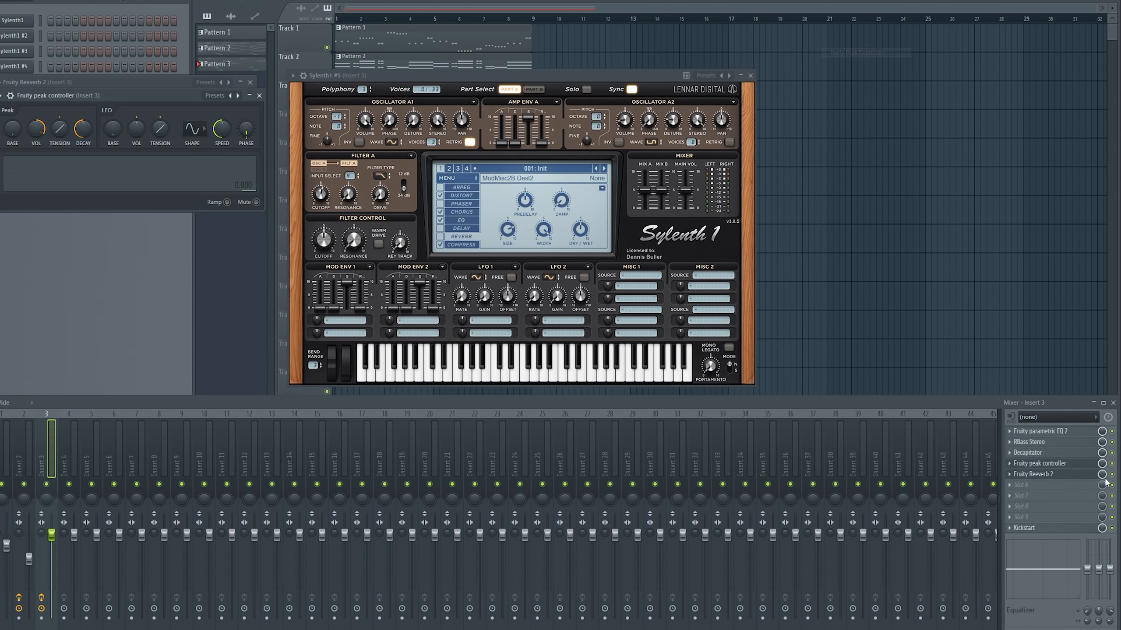
Link the mix level of the Fruity Reeverb 2 slot to the peak controller as its internal controller.
right_click(1102, 475)
click(1067, 533)
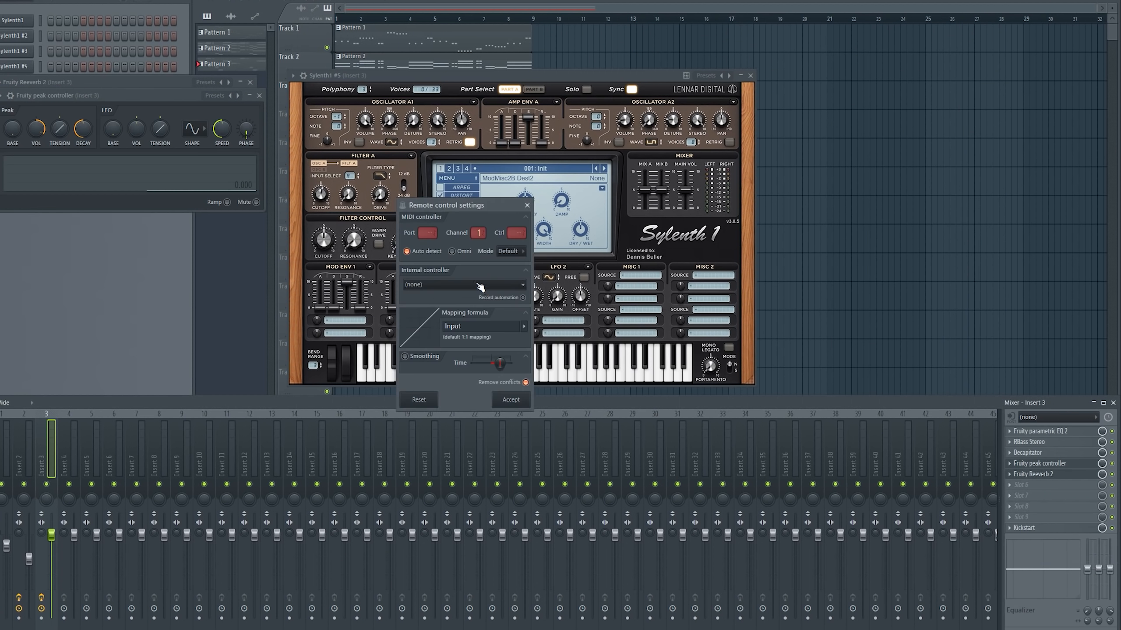
click(479, 285)
click(455, 331)
click(511, 400)
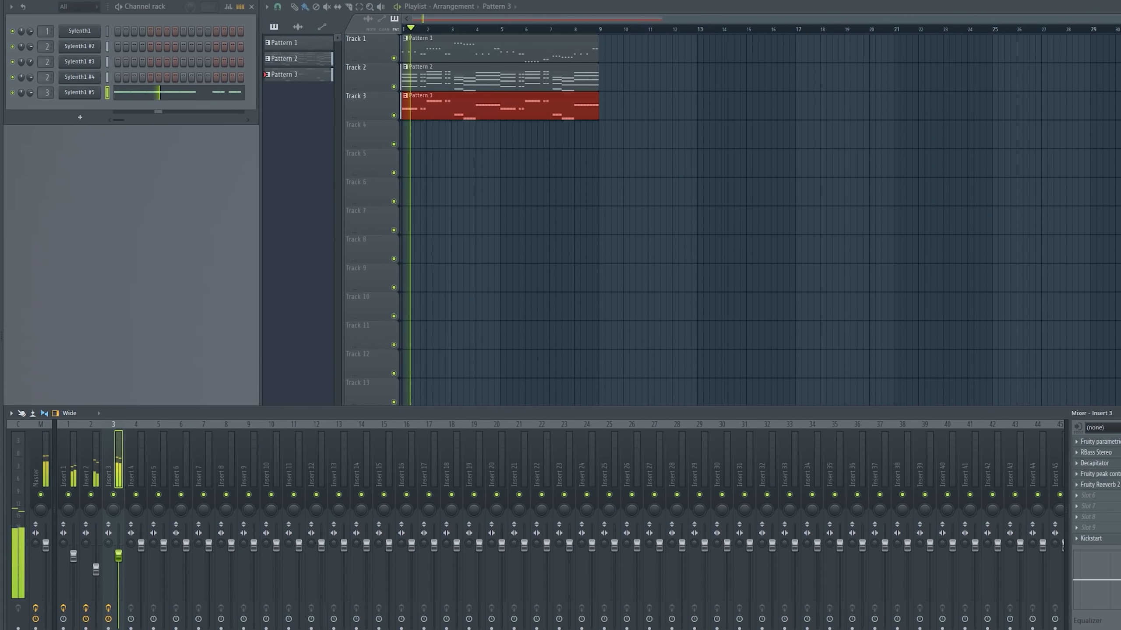
Play the pattern and reshape amp envelope A of Sylenth1 #5 by lowering its sustain and adjusting its decay.
key(space)
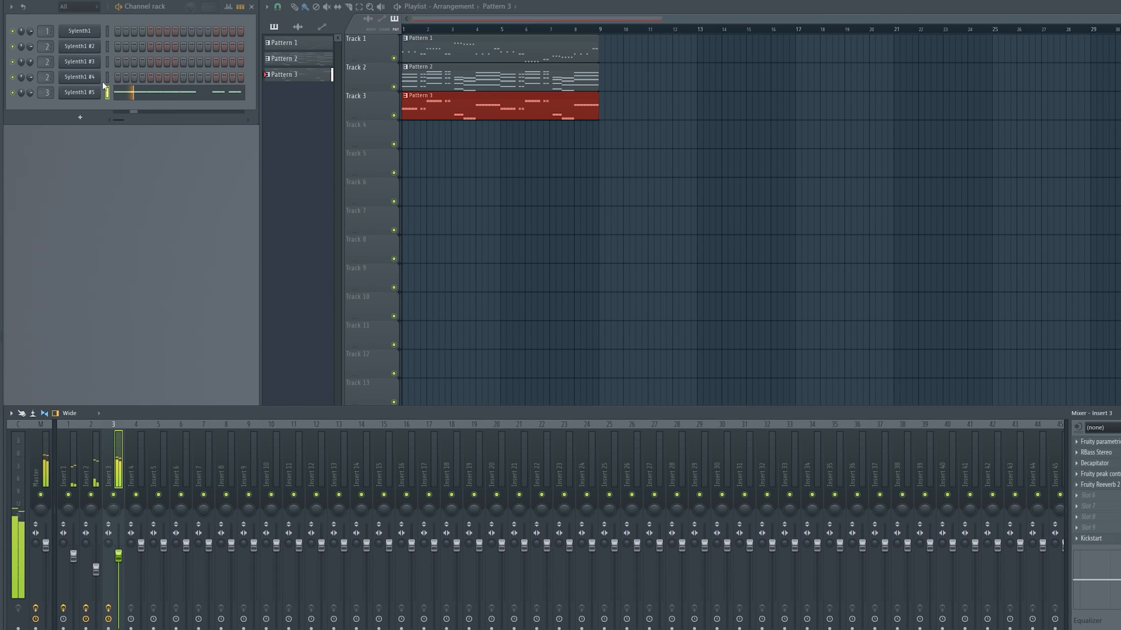
click(98, 92)
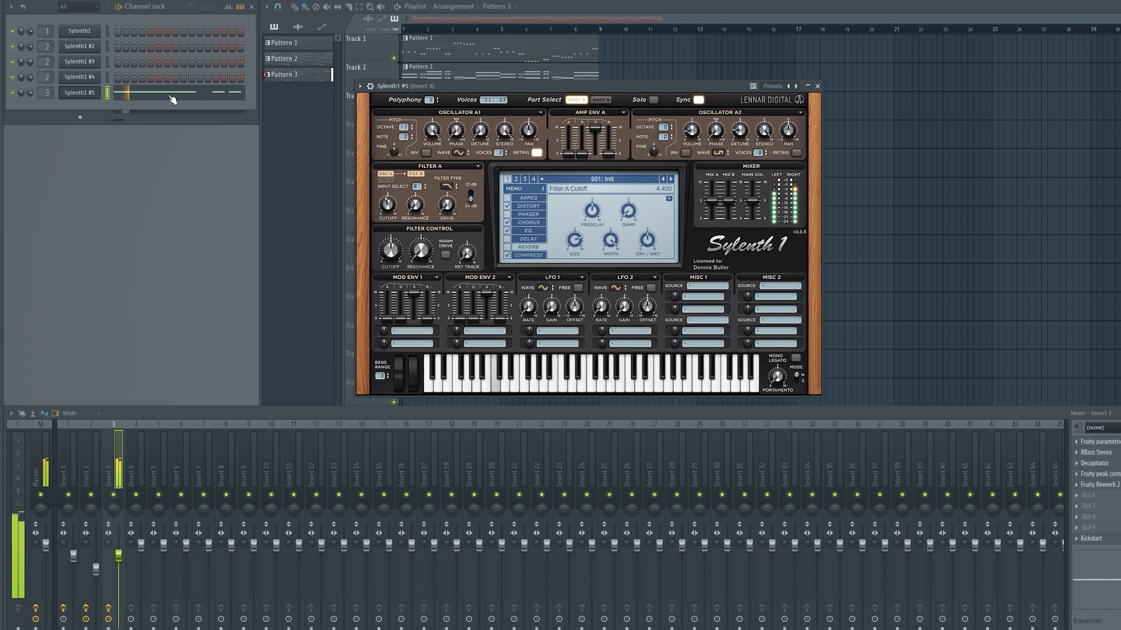
mouse_move(593, 128)
mouse_down()
mouse_move(594, 157)
mouse_move(584, 135)
mouse_move(596, 131)
mouse_up()
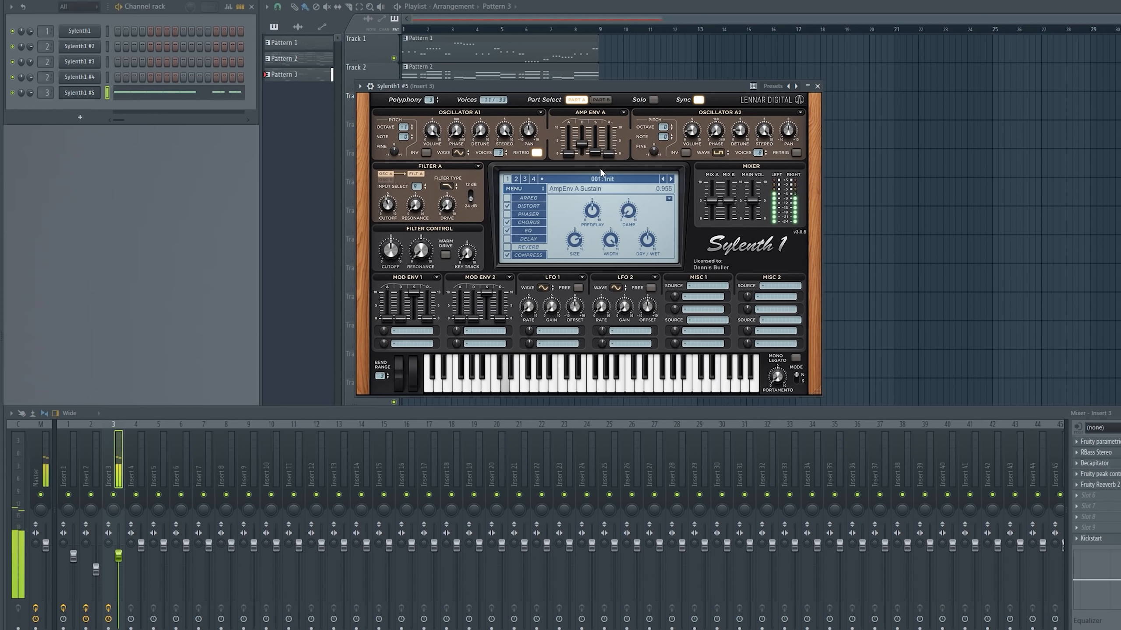
drag(596, 153, 583, 149)
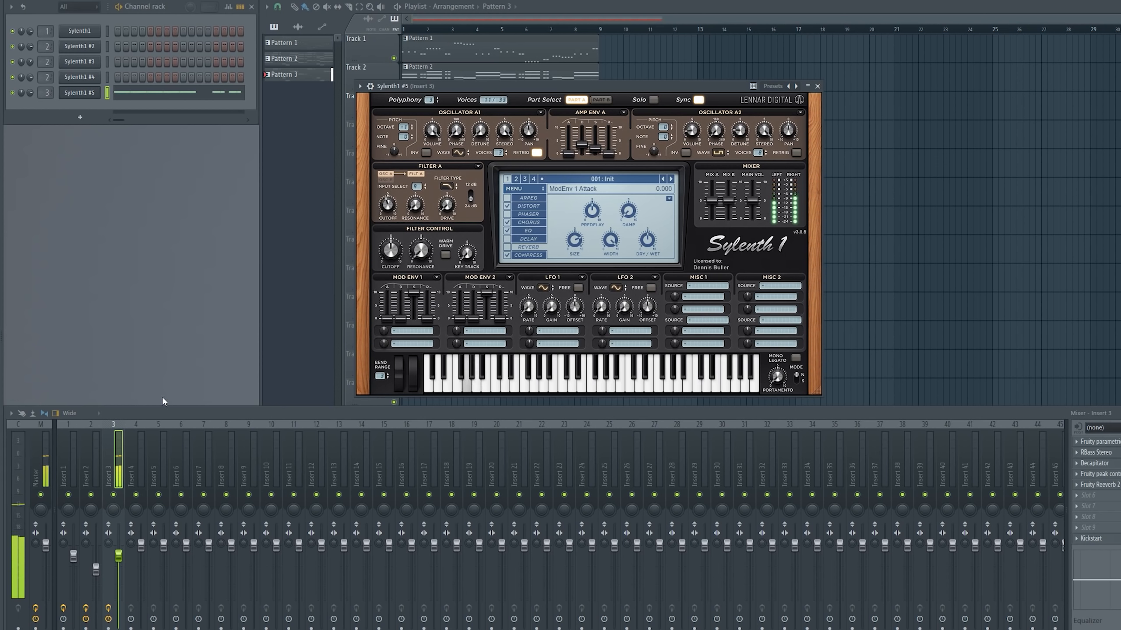
Copy the notes of the Sylenth1 #5 channel and clone the channel.
right_click(92, 95)
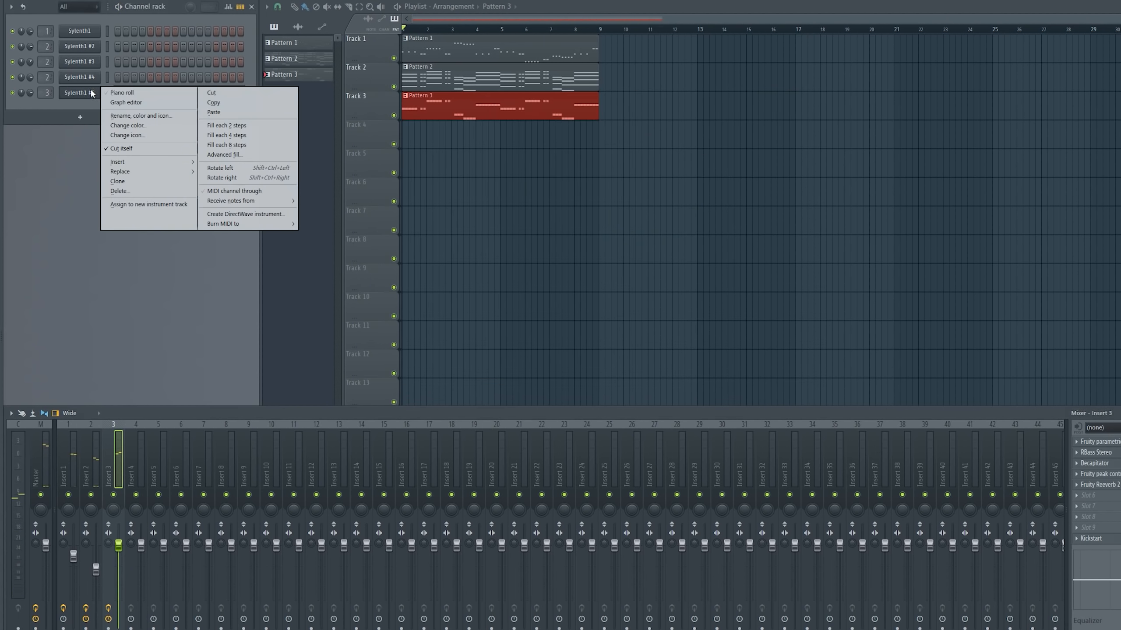
click(215, 103)
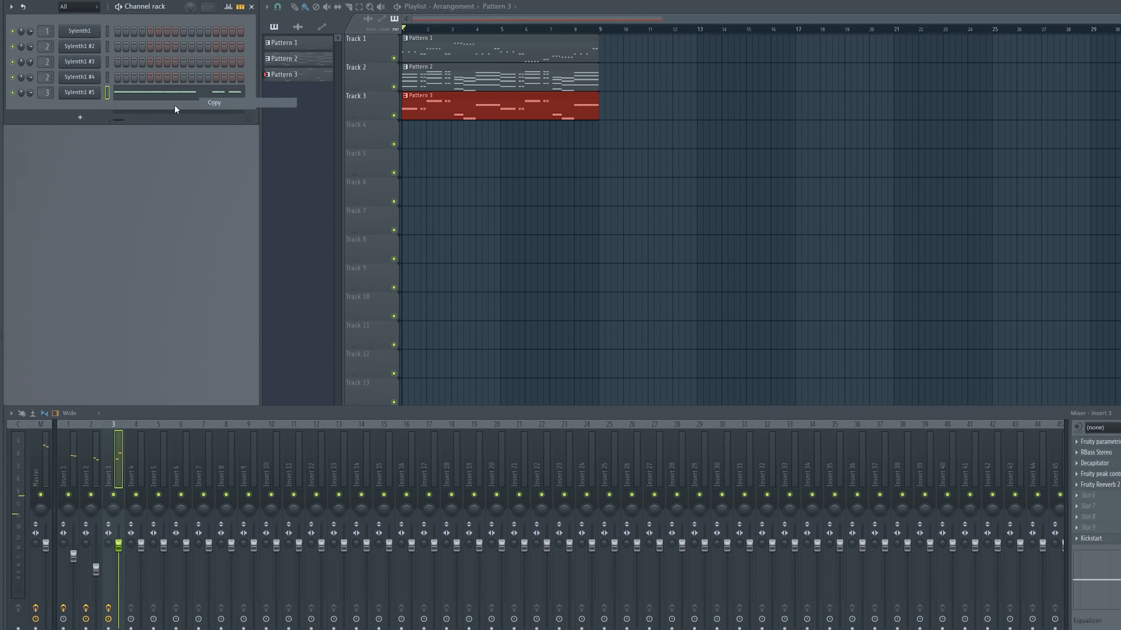
right_click(90, 94)
click(118, 181)
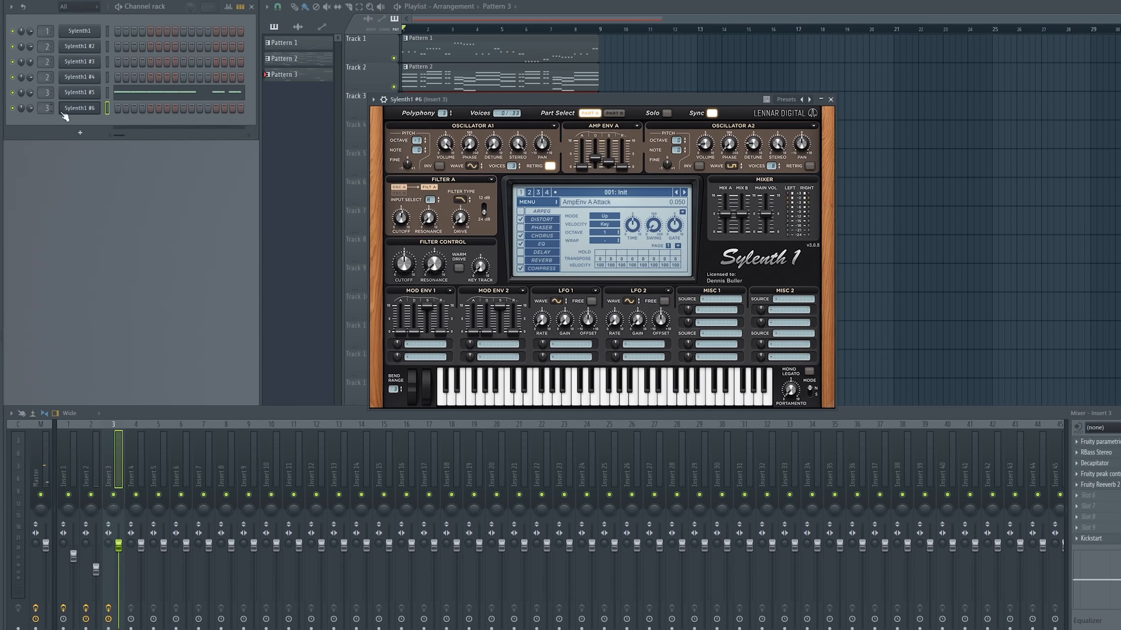
Paste the copied notes into the Sylenth1 #6 channel and route the channel to mixer track 4.
right_click(86, 108)
click(225, 129)
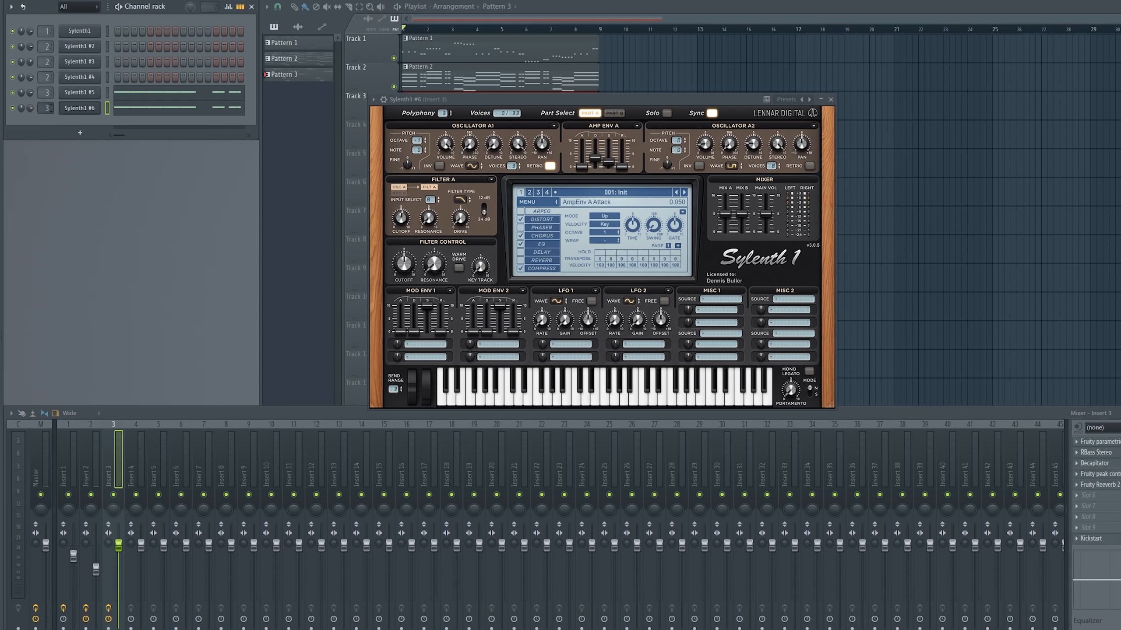
drag(47, 108, 47, 104)
Solo the Sylenth1 #6 channel, play Pattern 3 and open the synth's window.
right_click(14, 107)
click(26, 114)
key(space)
click(85, 110)
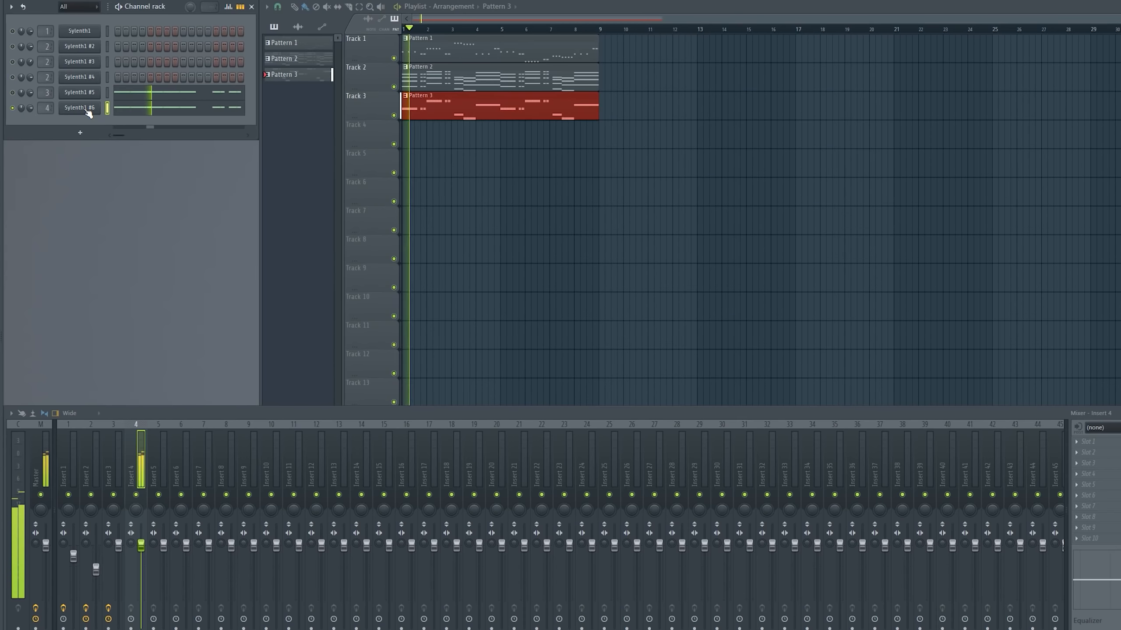
click(88, 111)
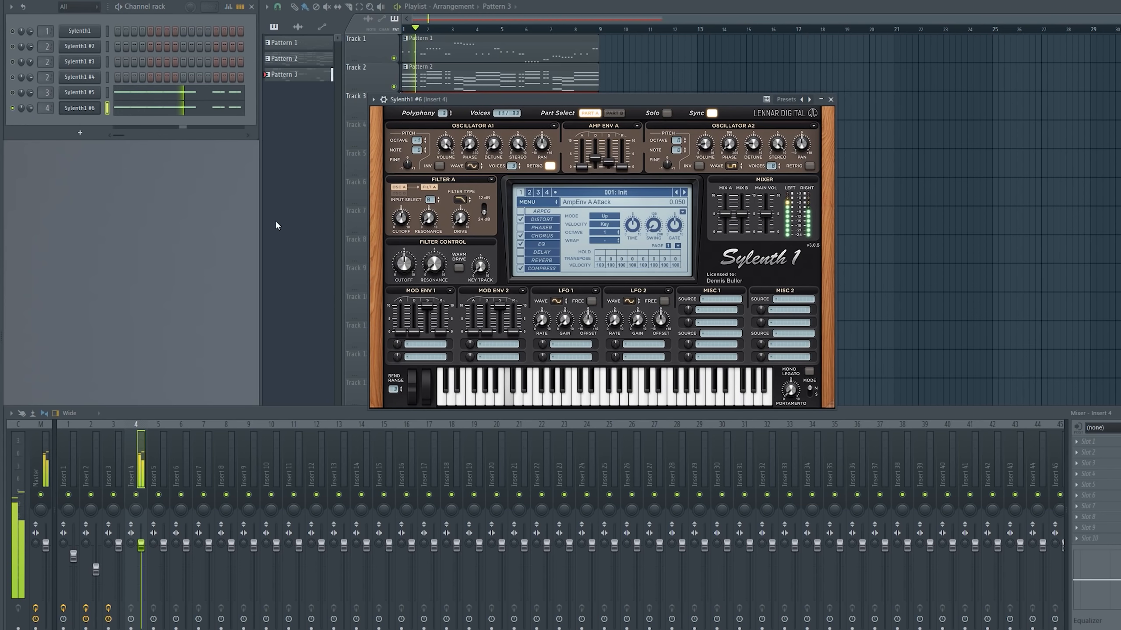
Load Kickstart into the tenth effect slot of Insert 4 and choose its second curve shape.
click(1078, 539)
click(909, 475)
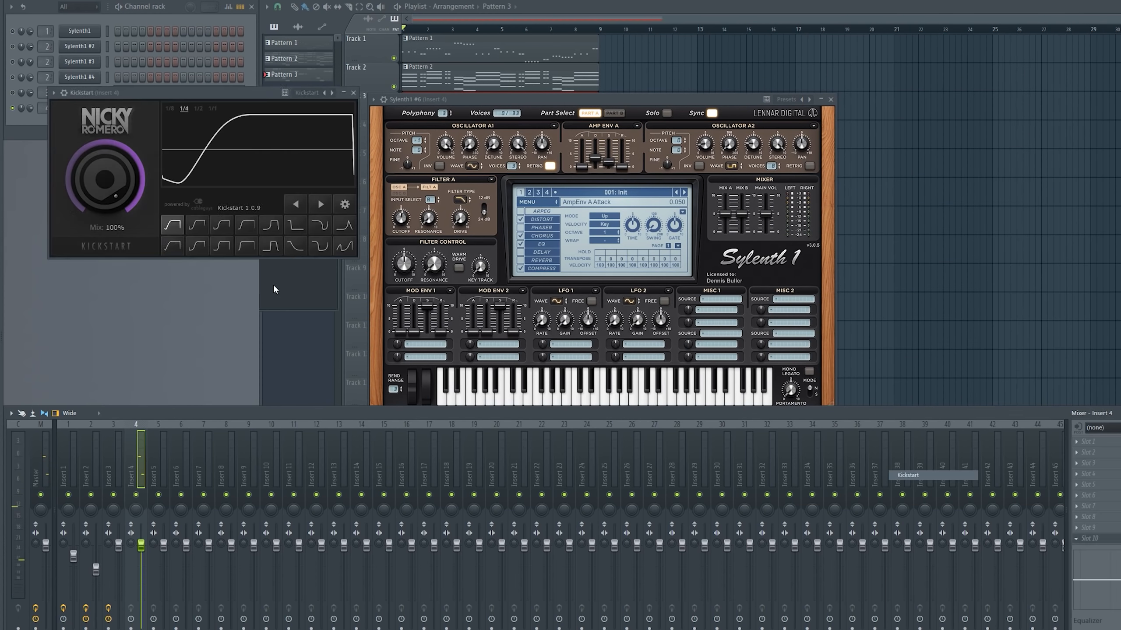
click(205, 224)
key(space)
click(353, 93)
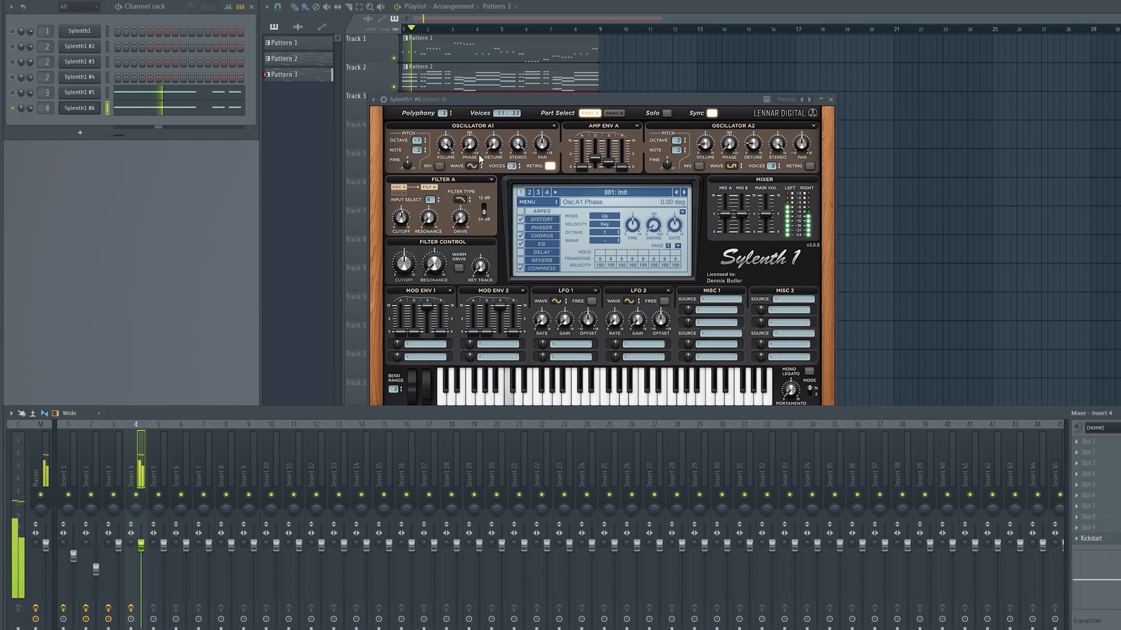
Clear the preset bank of Sylenth1 #6 and set the oscillator A1 waveform to Sine.
click(540, 206)
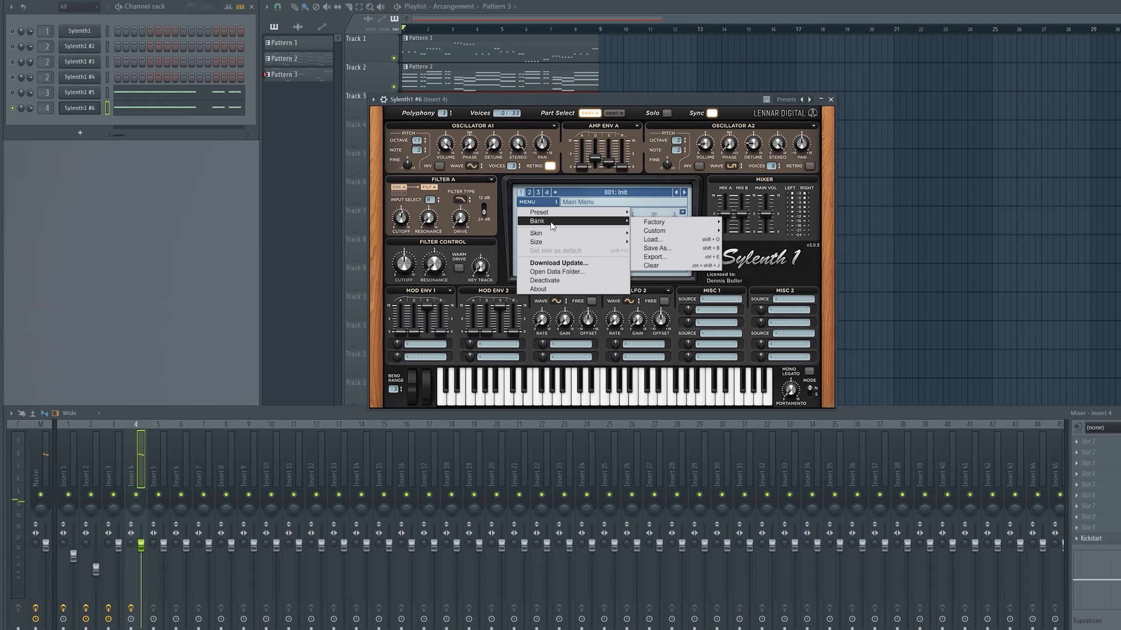
click(655, 266)
click(471, 166)
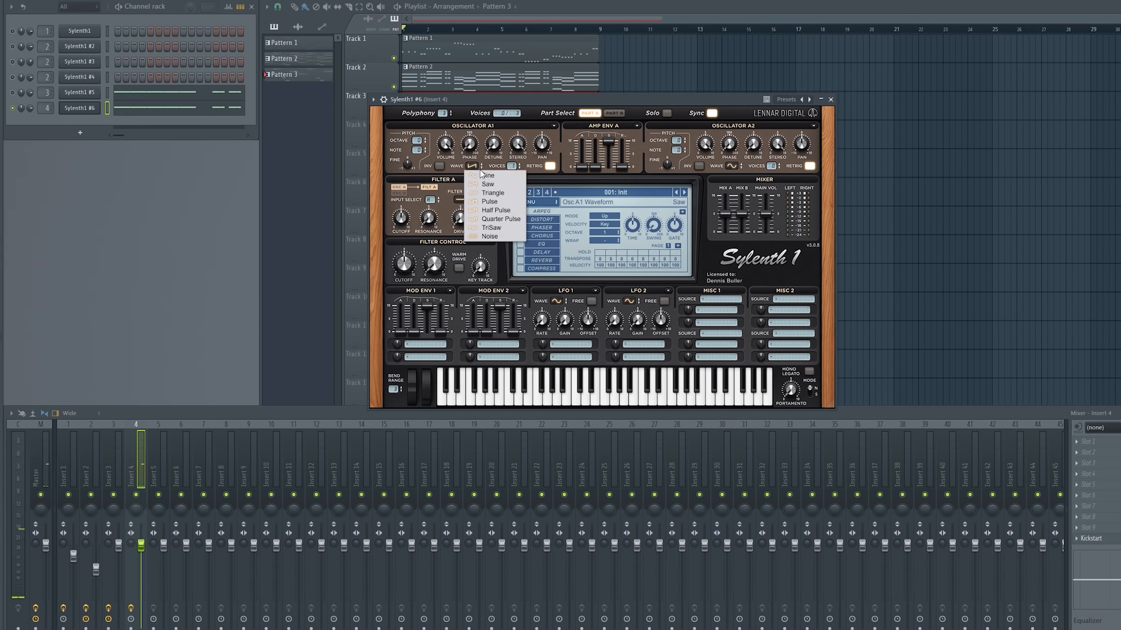
click(478, 174)
key(space)
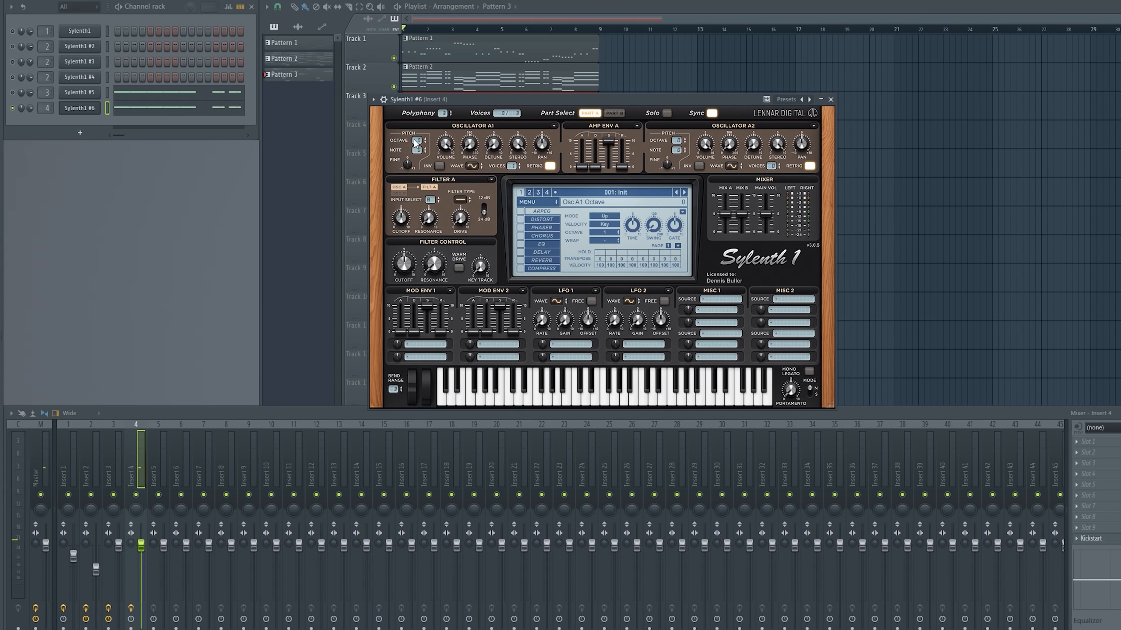
key(space)
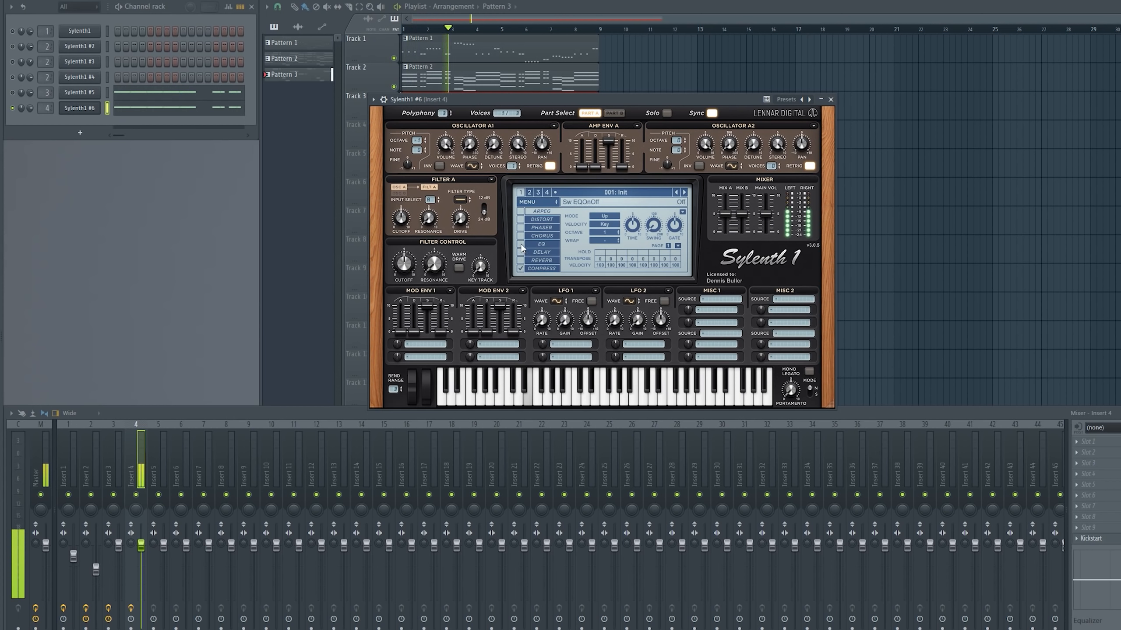
Enable the OverDrive distortion in Sylenth1 #6 and set its amount to 3.100.
click(520, 219)
click(542, 220)
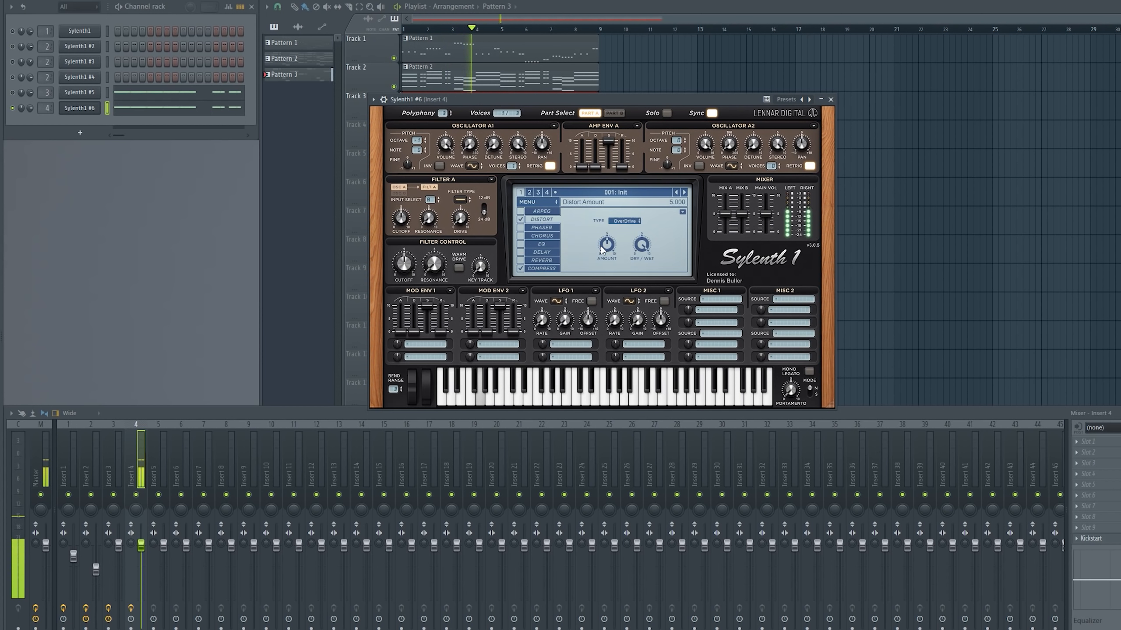
drag(602, 250, 608, 269)
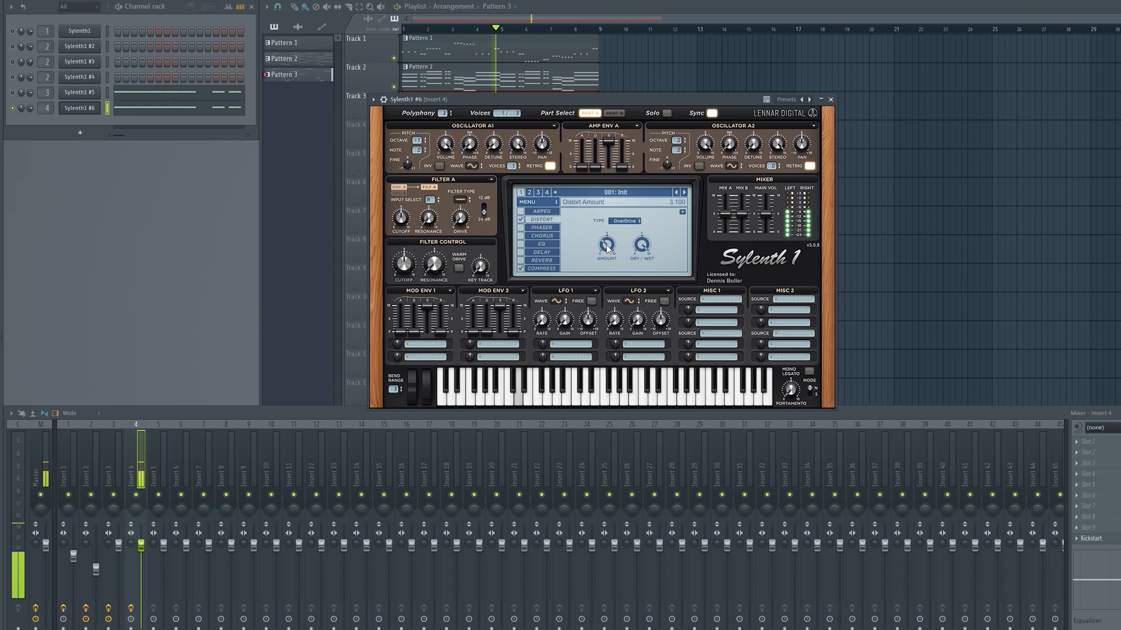
Load Fruity parametric EQ 2 into the first slot of Insert 4, slightly boosting the second band and low-passing the mids with the seventh.
click(1088, 441)
click(1022, 116)
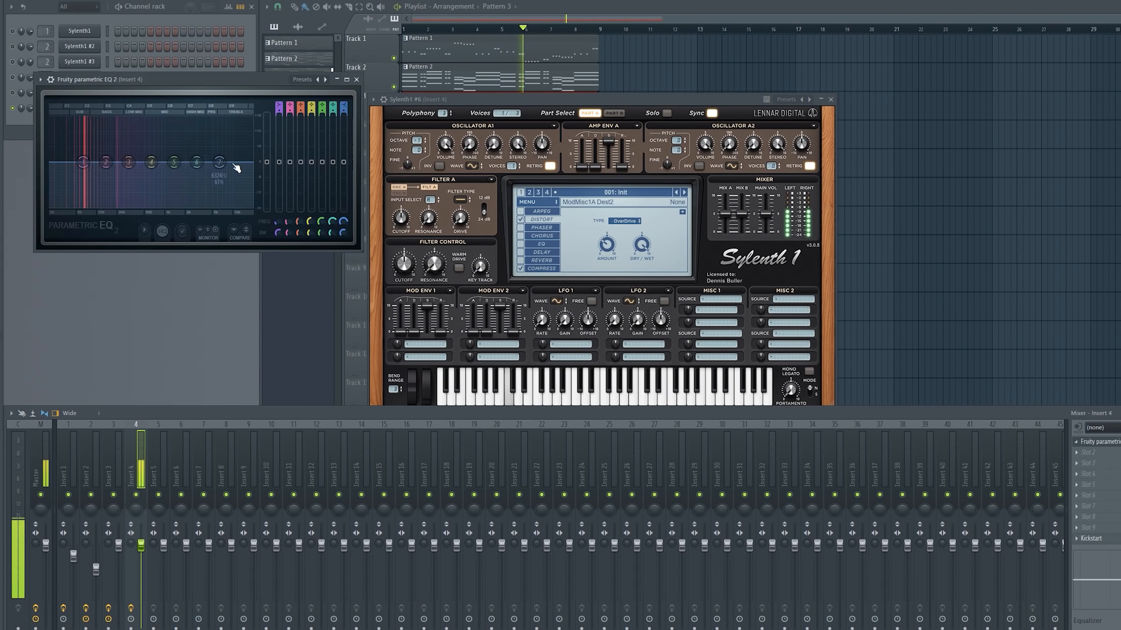
drag(106, 162, 100, 154)
right_click(220, 162)
click(268, 199)
drag(219, 162, 159, 162)
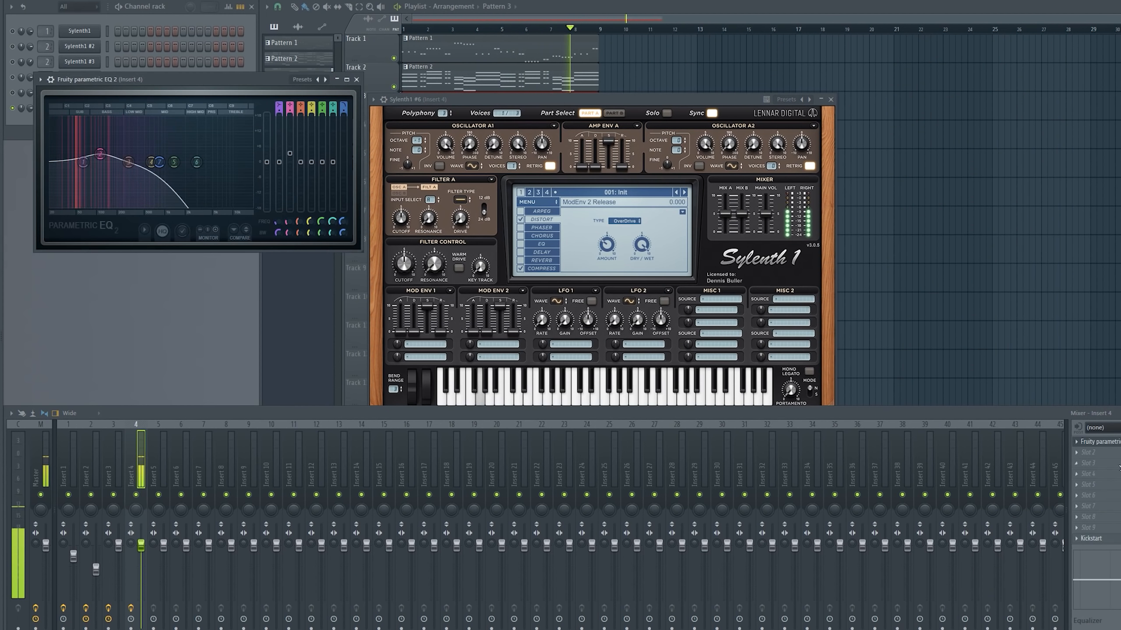
Load RBass Mono into the second effect slot of Insert 4 and turn the track's stereo separation to mono.
click(1080, 454)
click(911, 15)
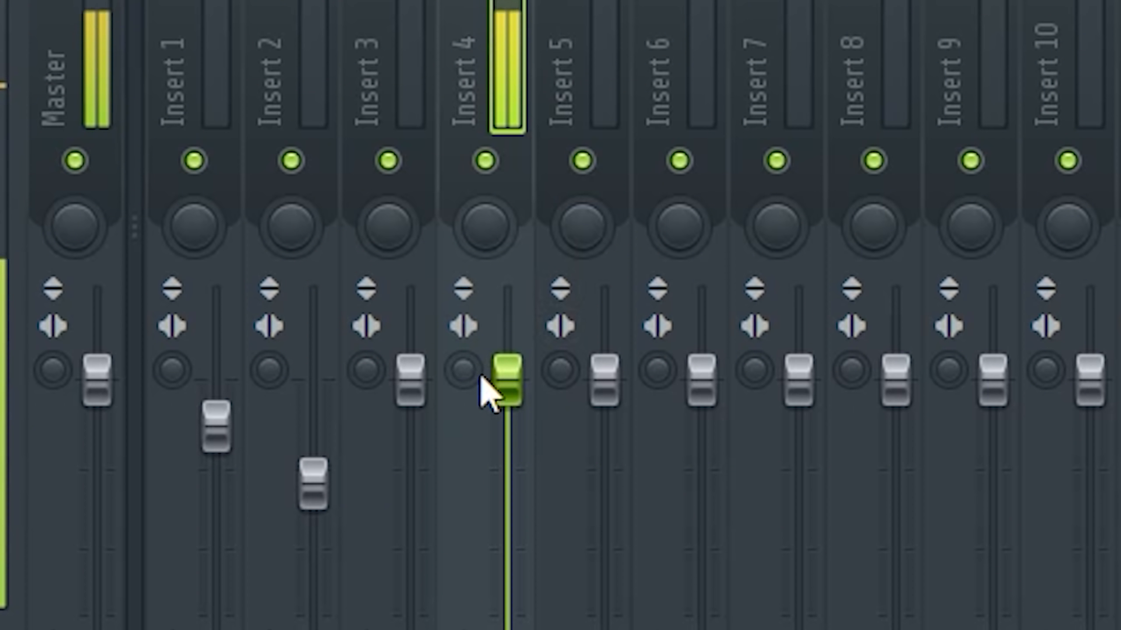
drag(469, 369, 484, 294)
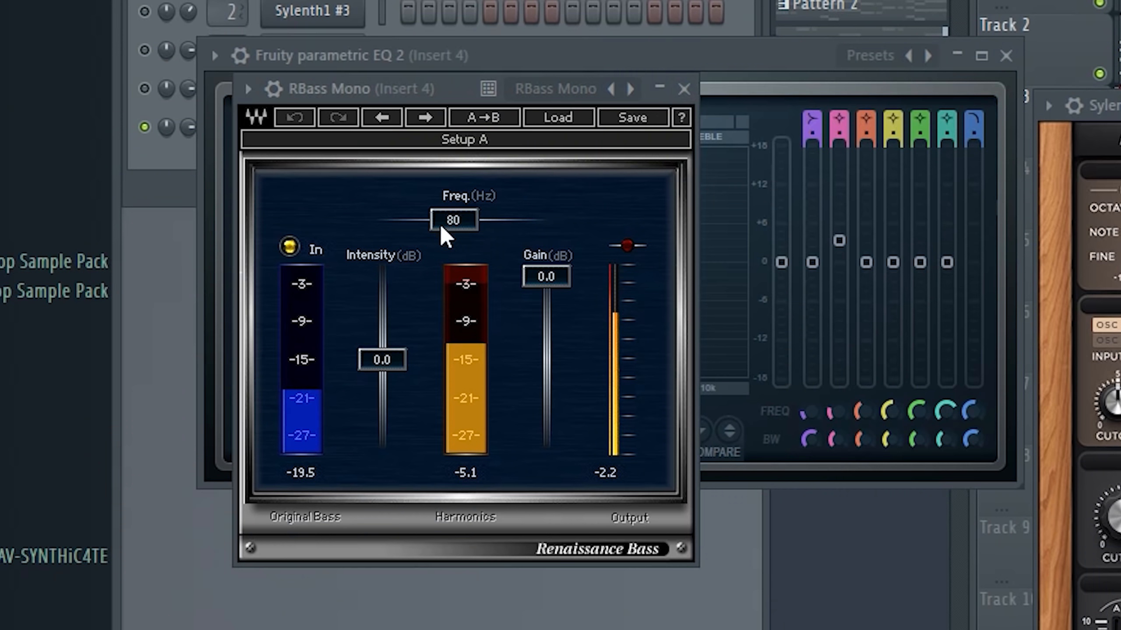
Set the RBass Mono frequency to 47 Hz and close both effect windows.
drag(132, 146, 133, 152)
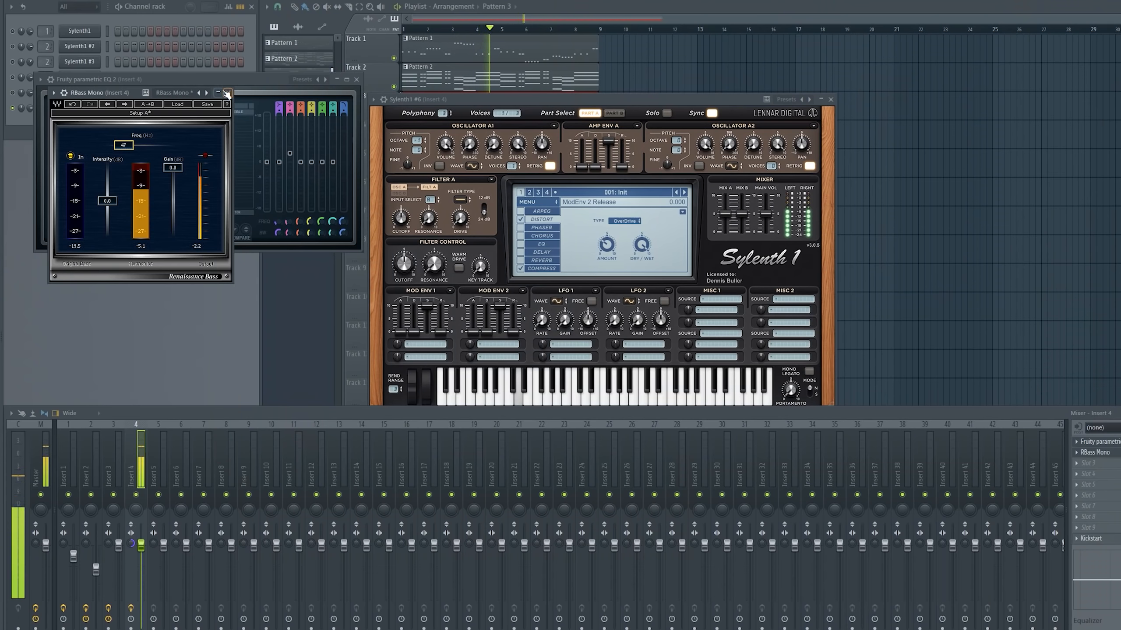
click(970, 52)
click(356, 80)
Take Sylenth1 #6 out of solo, play Pattern 3 with both layers and lower the Insert 4 fader.
key(space)
right_click(13, 108)
click(27, 116)
key(space)
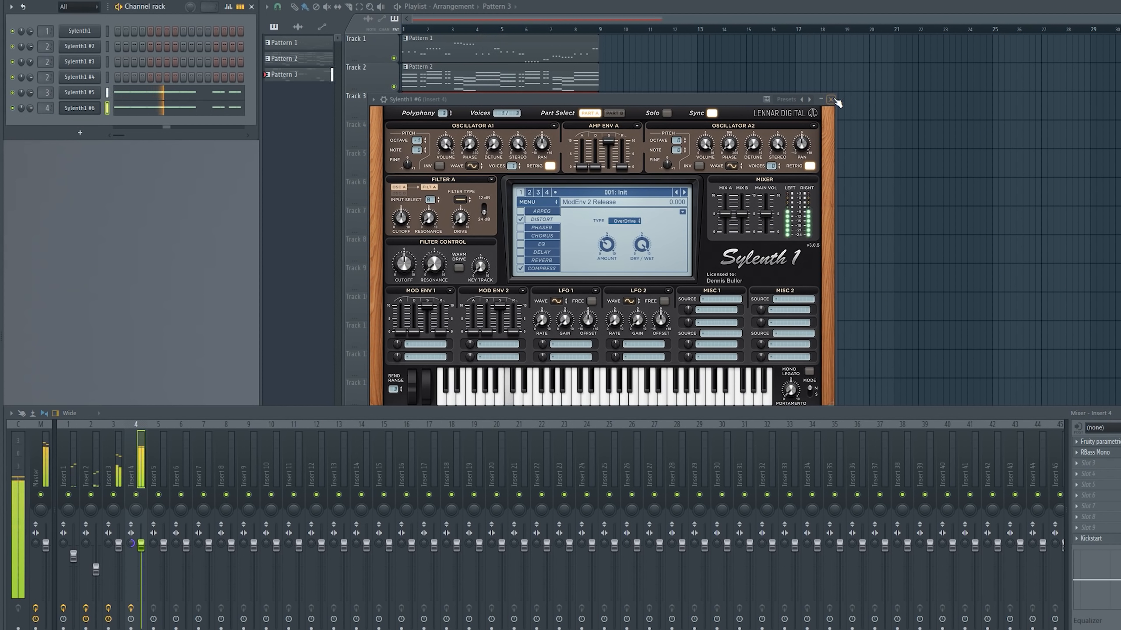
click(831, 99)
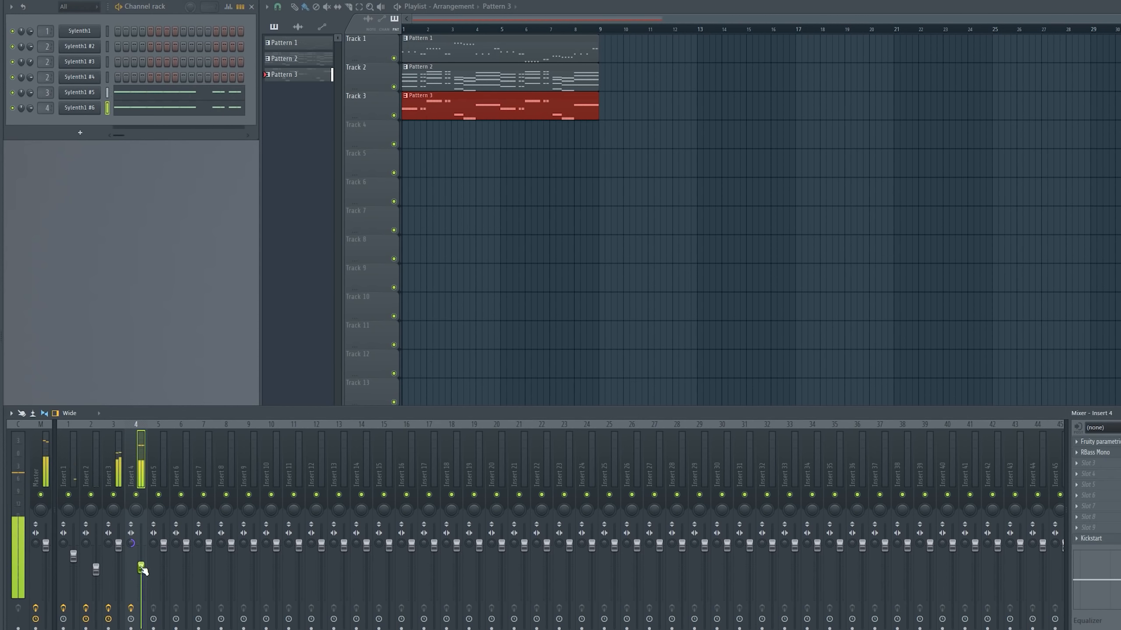
Rename mixer track Insert 4 as sub.
right_click(134, 497)
click(179, 400)
text(Sub)
key(Return)
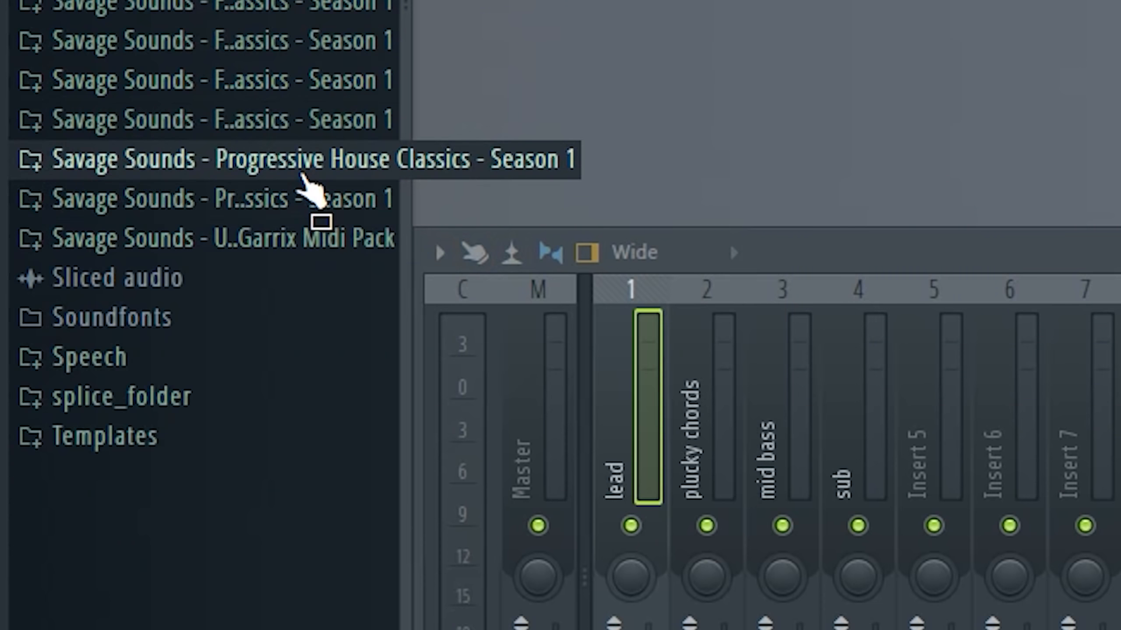
Open the Normal Kicks folder in the drums of the Savage Sounds - Progressive House Classics - Season 1 pack.
click(295, 165)
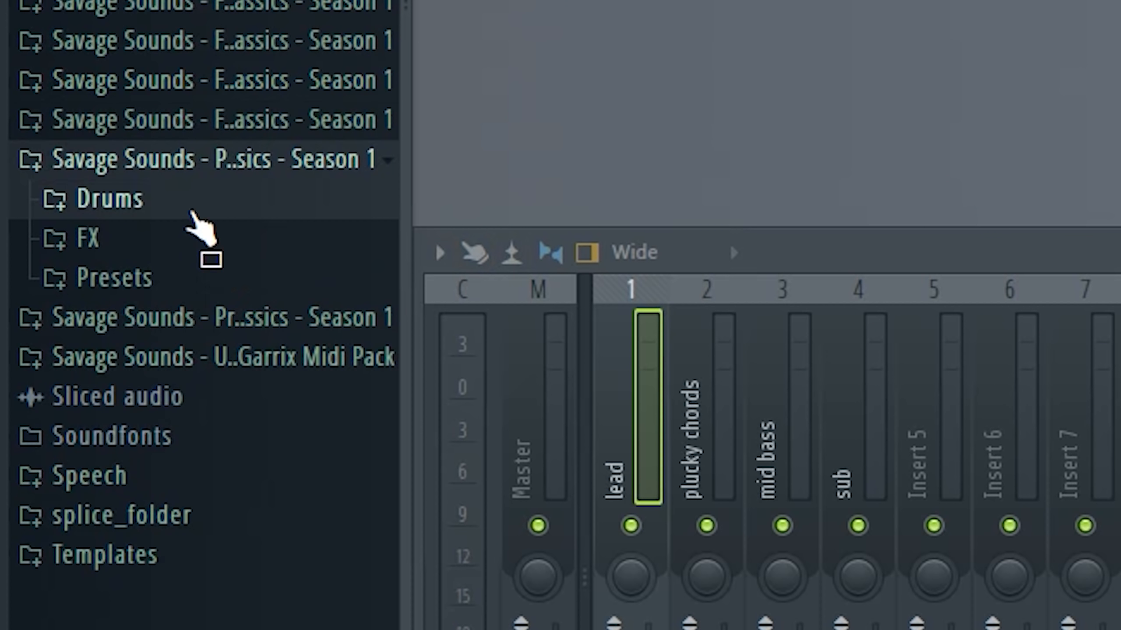
click(184, 207)
click(180, 242)
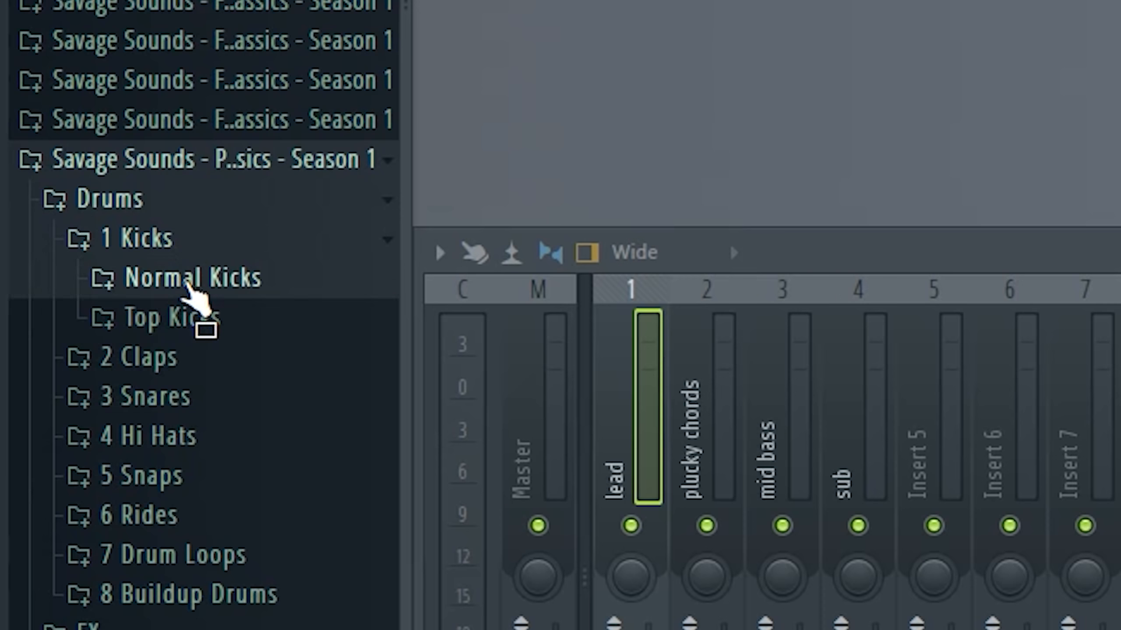
click(192, 283)
Audition Kick 2 to Kick 5 and place Kick 5 on every beat of bar 1 on playlist Track 5.
click(217, 353)
click(212, 388)
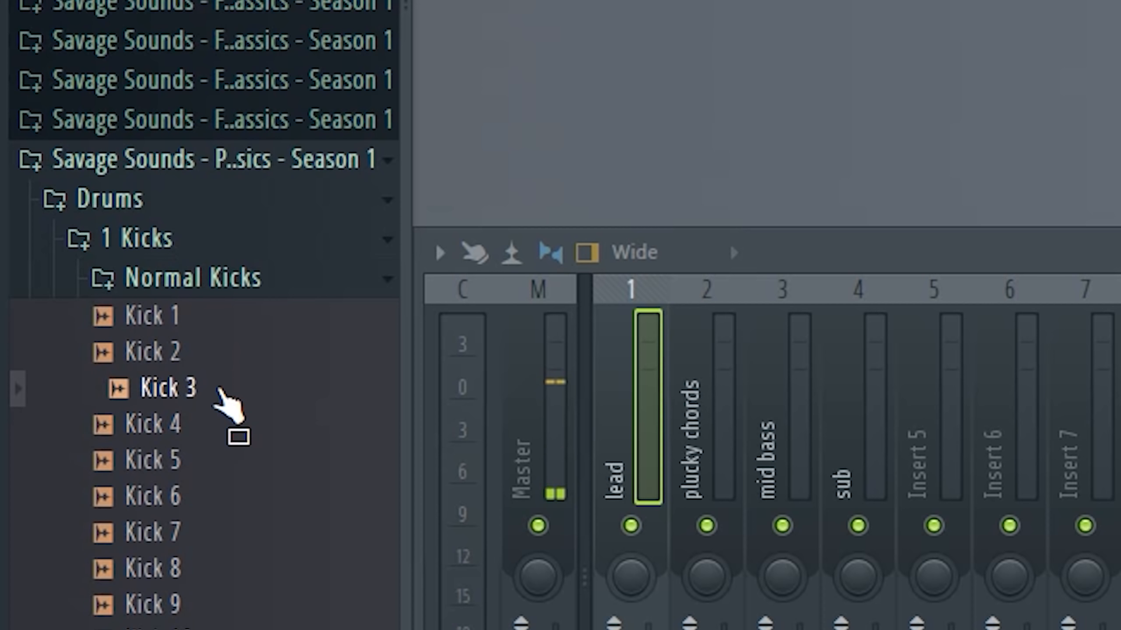
click(205, 424)
click(211, 461)
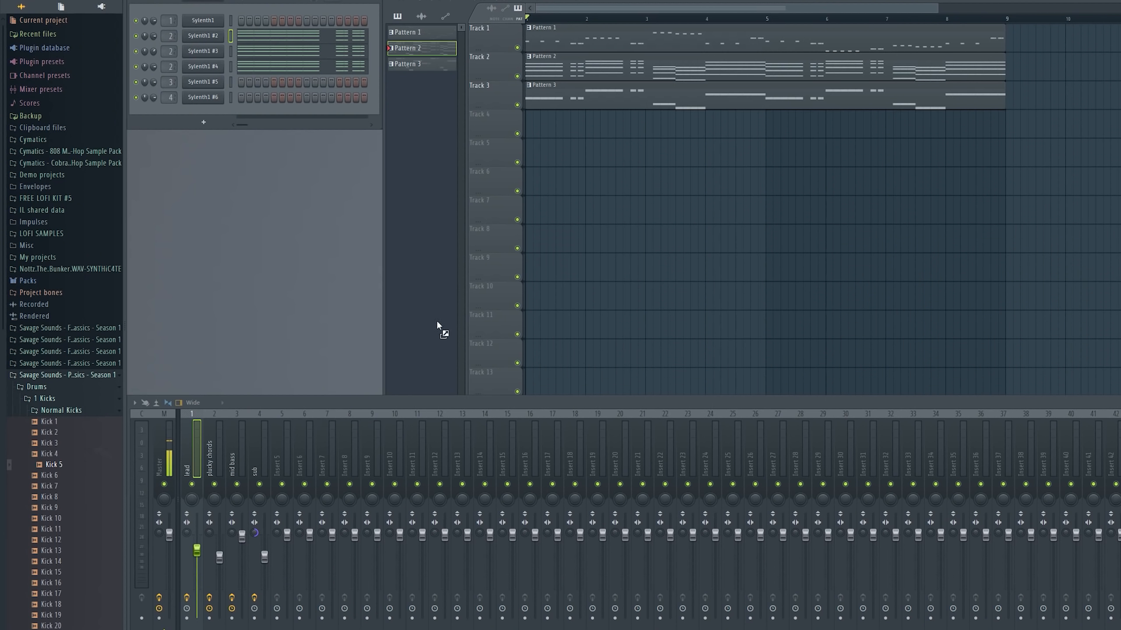
drag(537, 132, 539, 132)
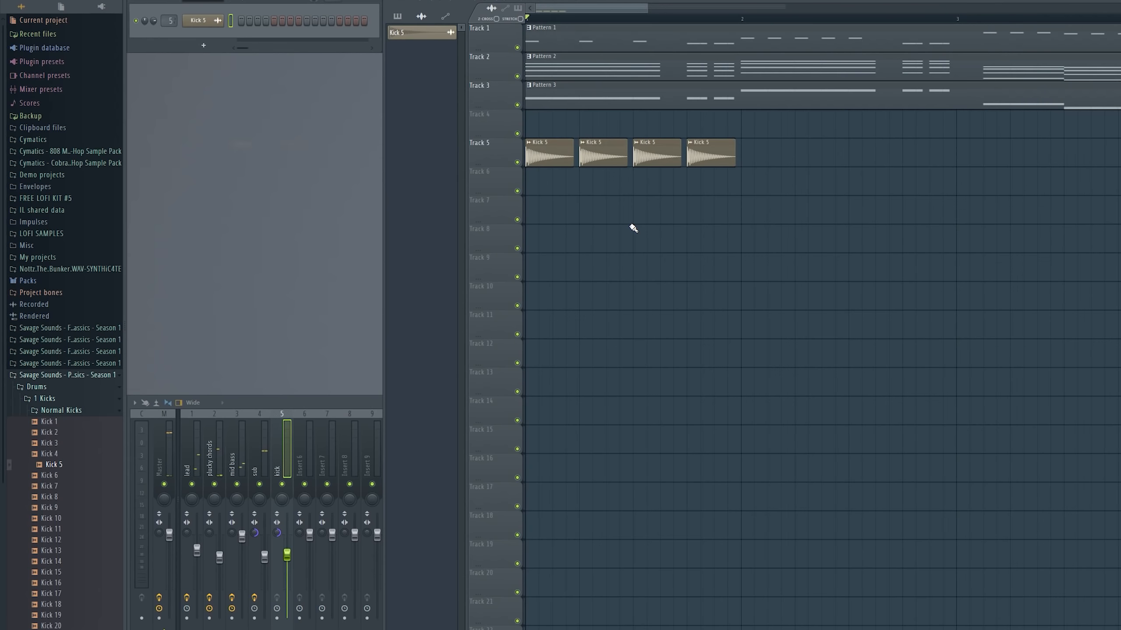
Play the arrangement from the start to hear Kick 5 together with the other layers.
key(space)
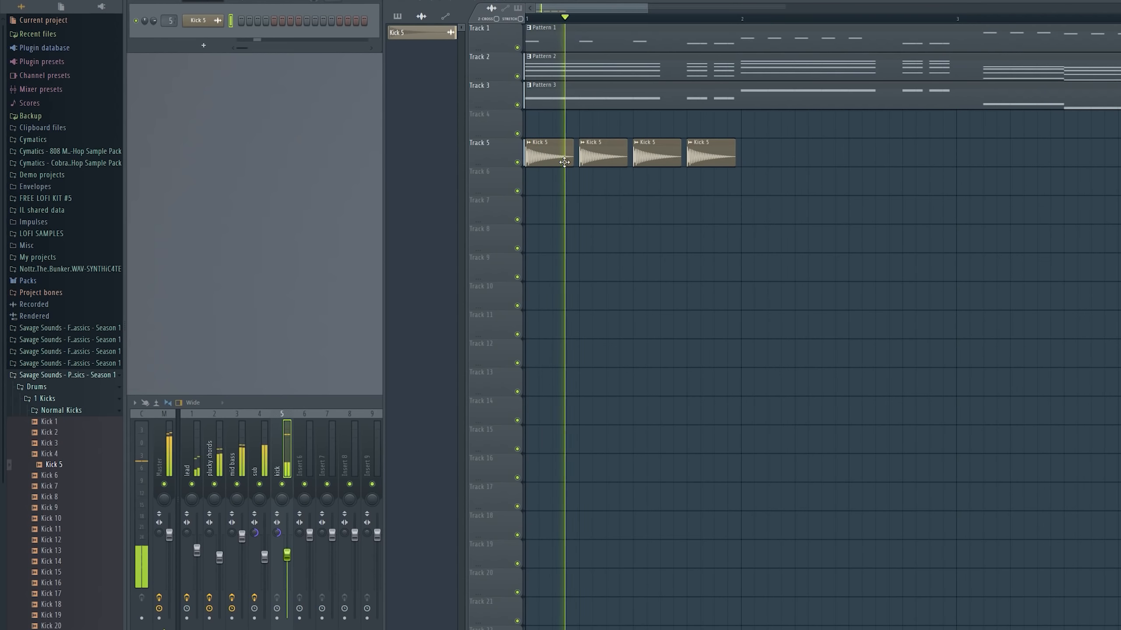
key(space)
drag(387, 211, 387, 181)
key(space)
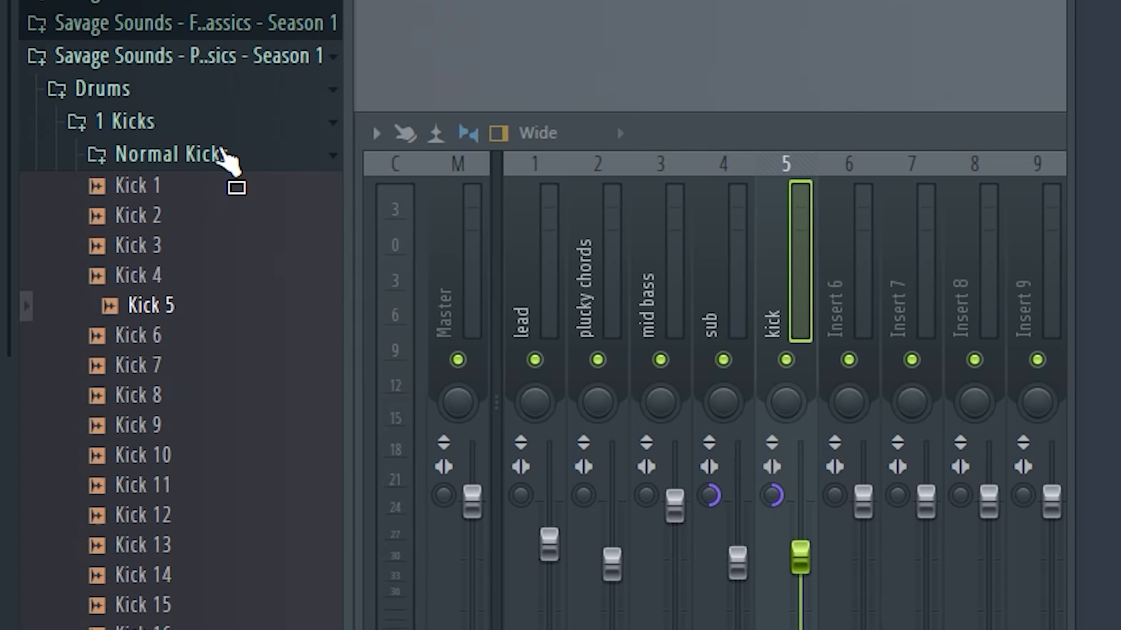
Audition samples in the 4 Hi Hats folder and place Hi Hat 2 on the offbeats of playlist Track 6.
click(79, 412)
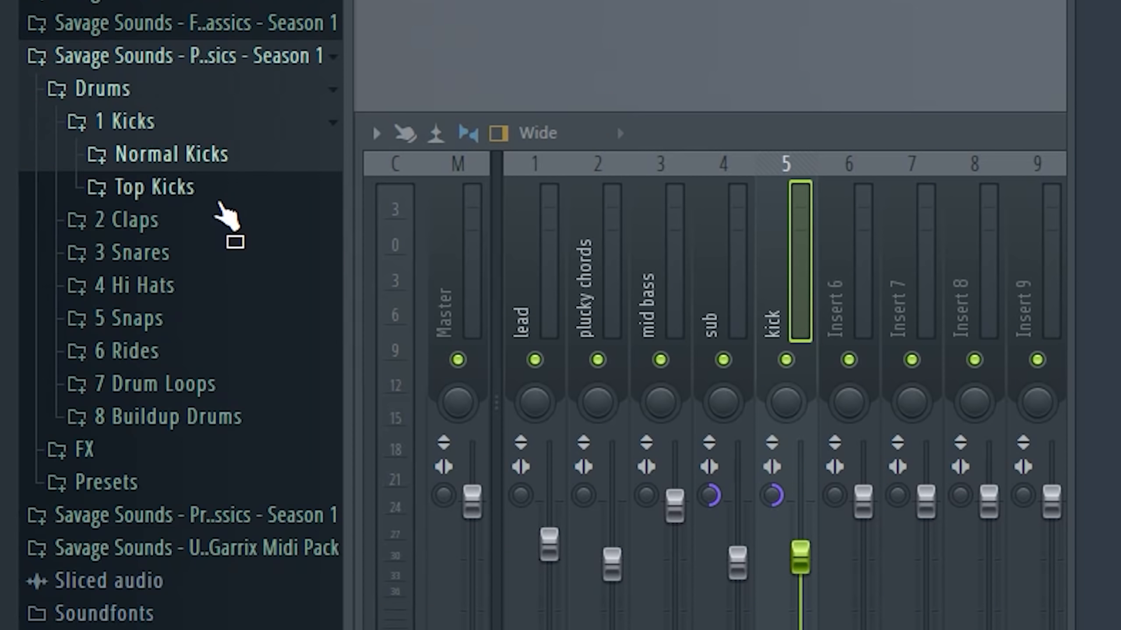
click(189, 282)
click(189, 317)
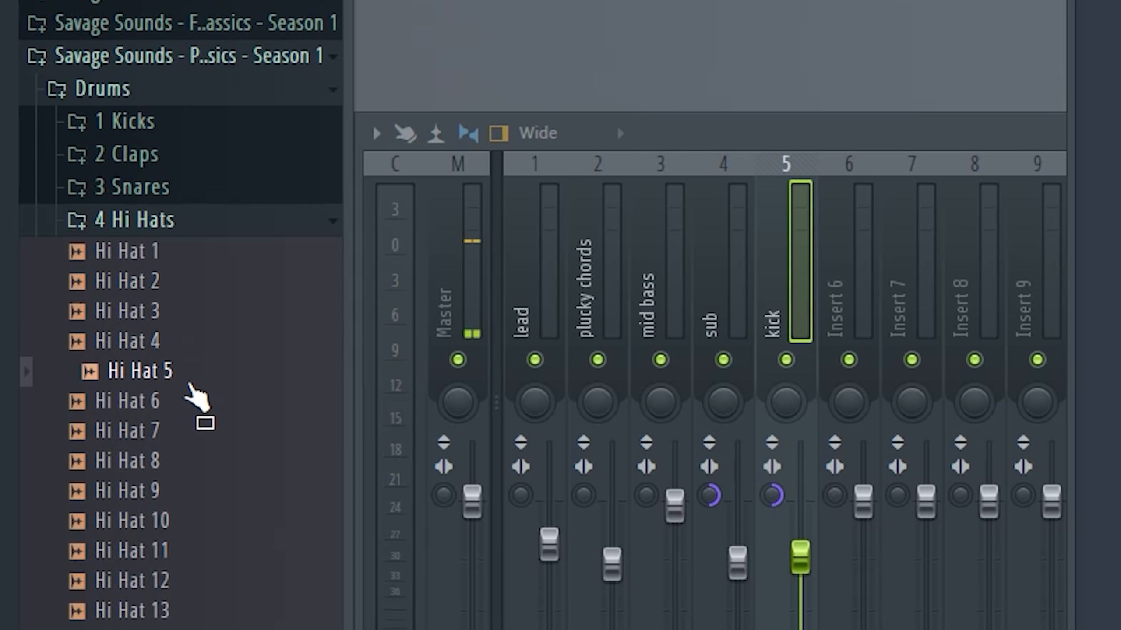
click(189, 382)
click(175, 282)
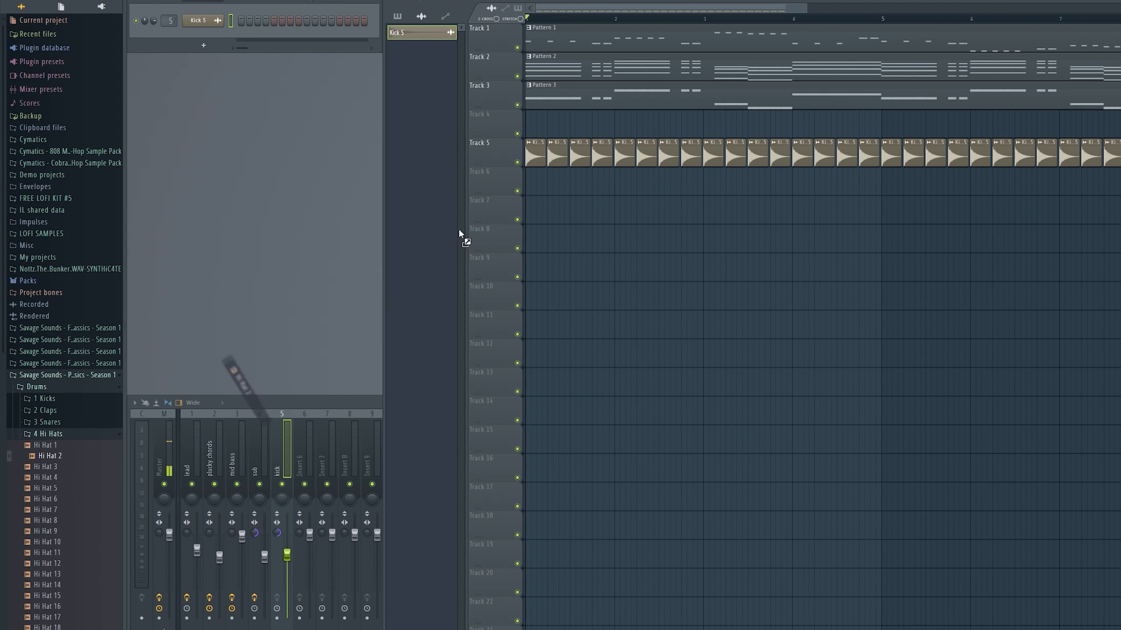
drag(541, 193, 541, 191)
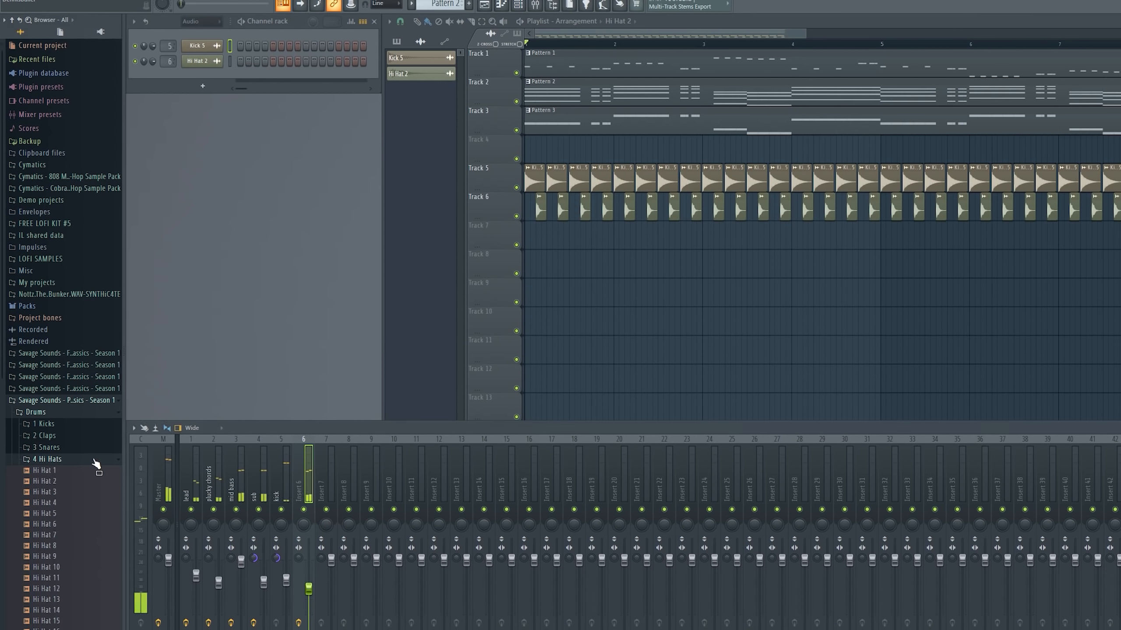
Open the Normal Claps folder and layer Clap 11, Clap 16 and Clap 17 on beats 2 and 4 of playlist Tracks 7 to 9.
click(94, 460)
click(77, 438)
click(75, 449)
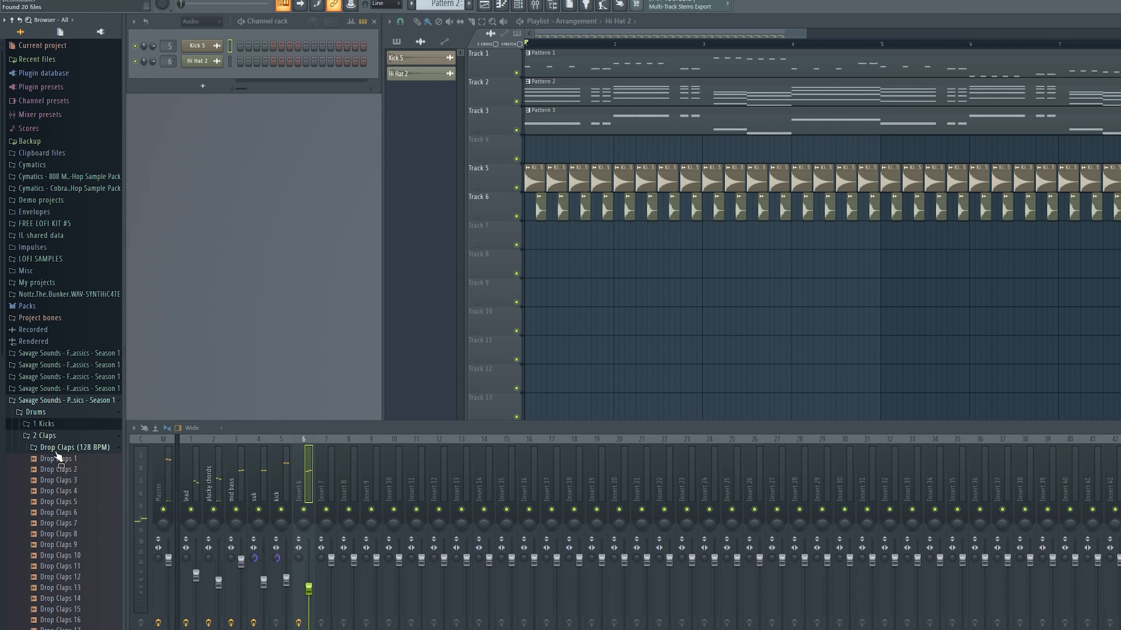
click(63, 450)
click(62, 459)
drag(438, 402, 554, 206)
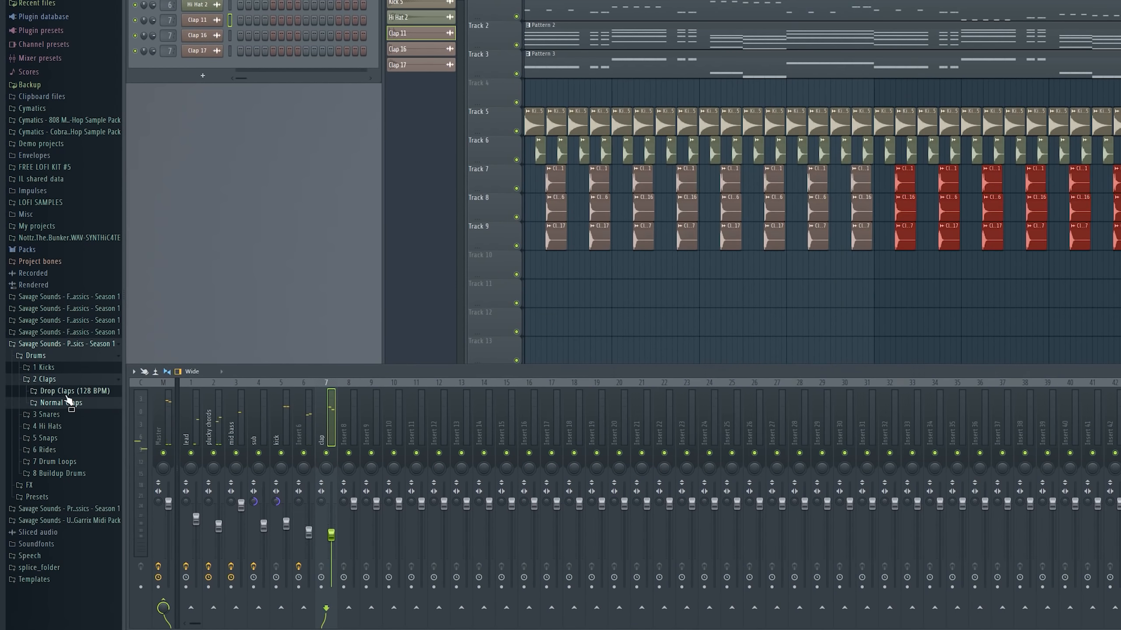
Place a sample from the Drop Claps (128 BPM) folder on playlist Track 10 and route its channel to a free mixer track.
click(67, 396)
click(49, 391)
drag(51, 412, 529, 265)
drag(168, 66, 169, 57)
Raise the fader of the lead track slightly and lower the fader of Insert 8.
drag(195, 519, 195, 504)
drag(354, 504, 354, 536)
right_click(353, 411)
click(402, 355)
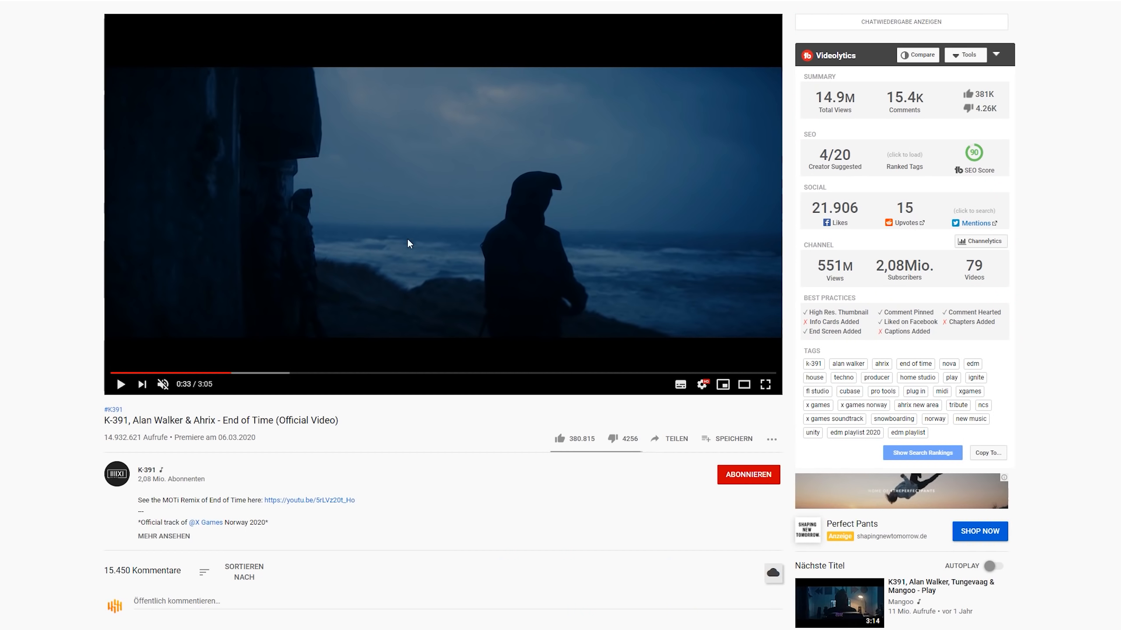
Switch to YouTube and skip through the K-391, Alan Walker & Ahrix - End of Time video to beyond 1:27.
click(287, 374)
click(300, 373)
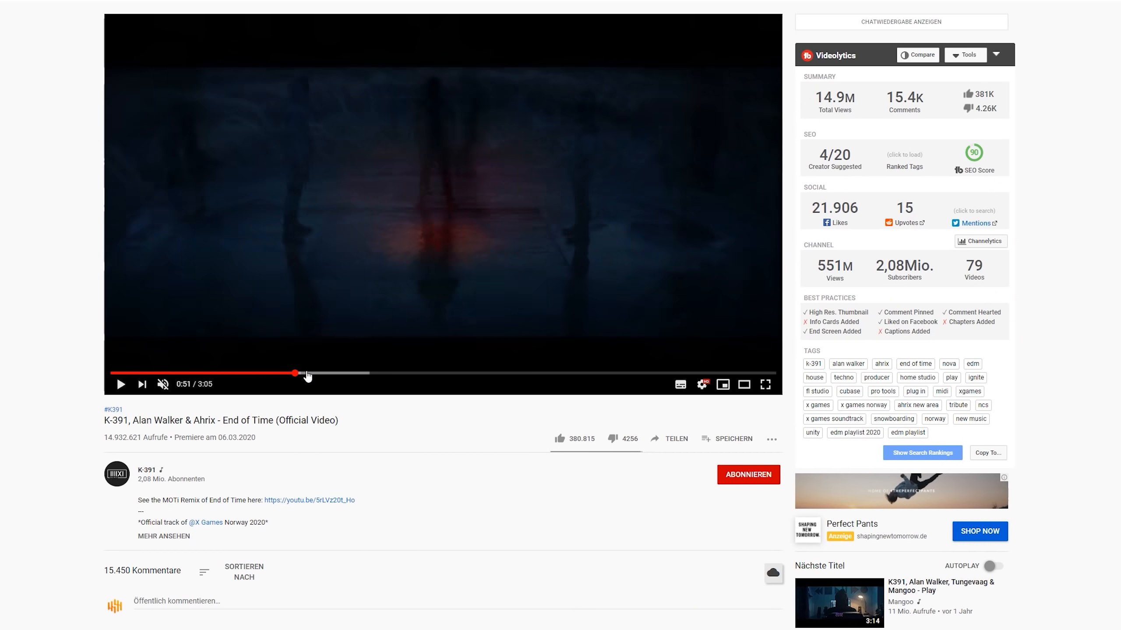
click(315, 373)
click(334, 373)
click(366, 373)
click(410, 374)
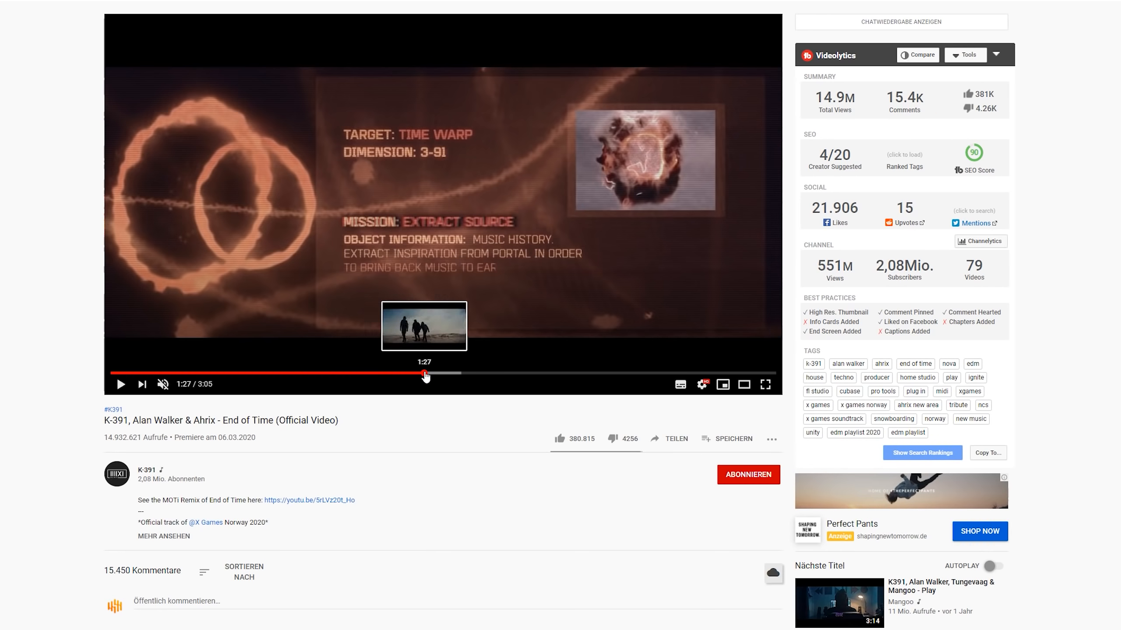
click(454, 373)
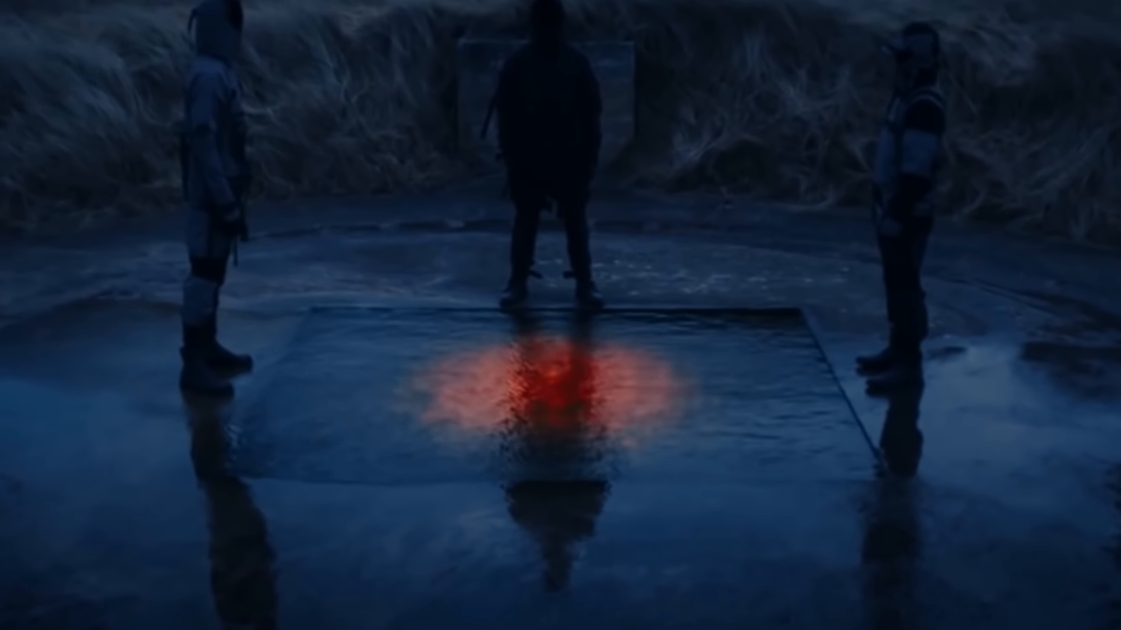